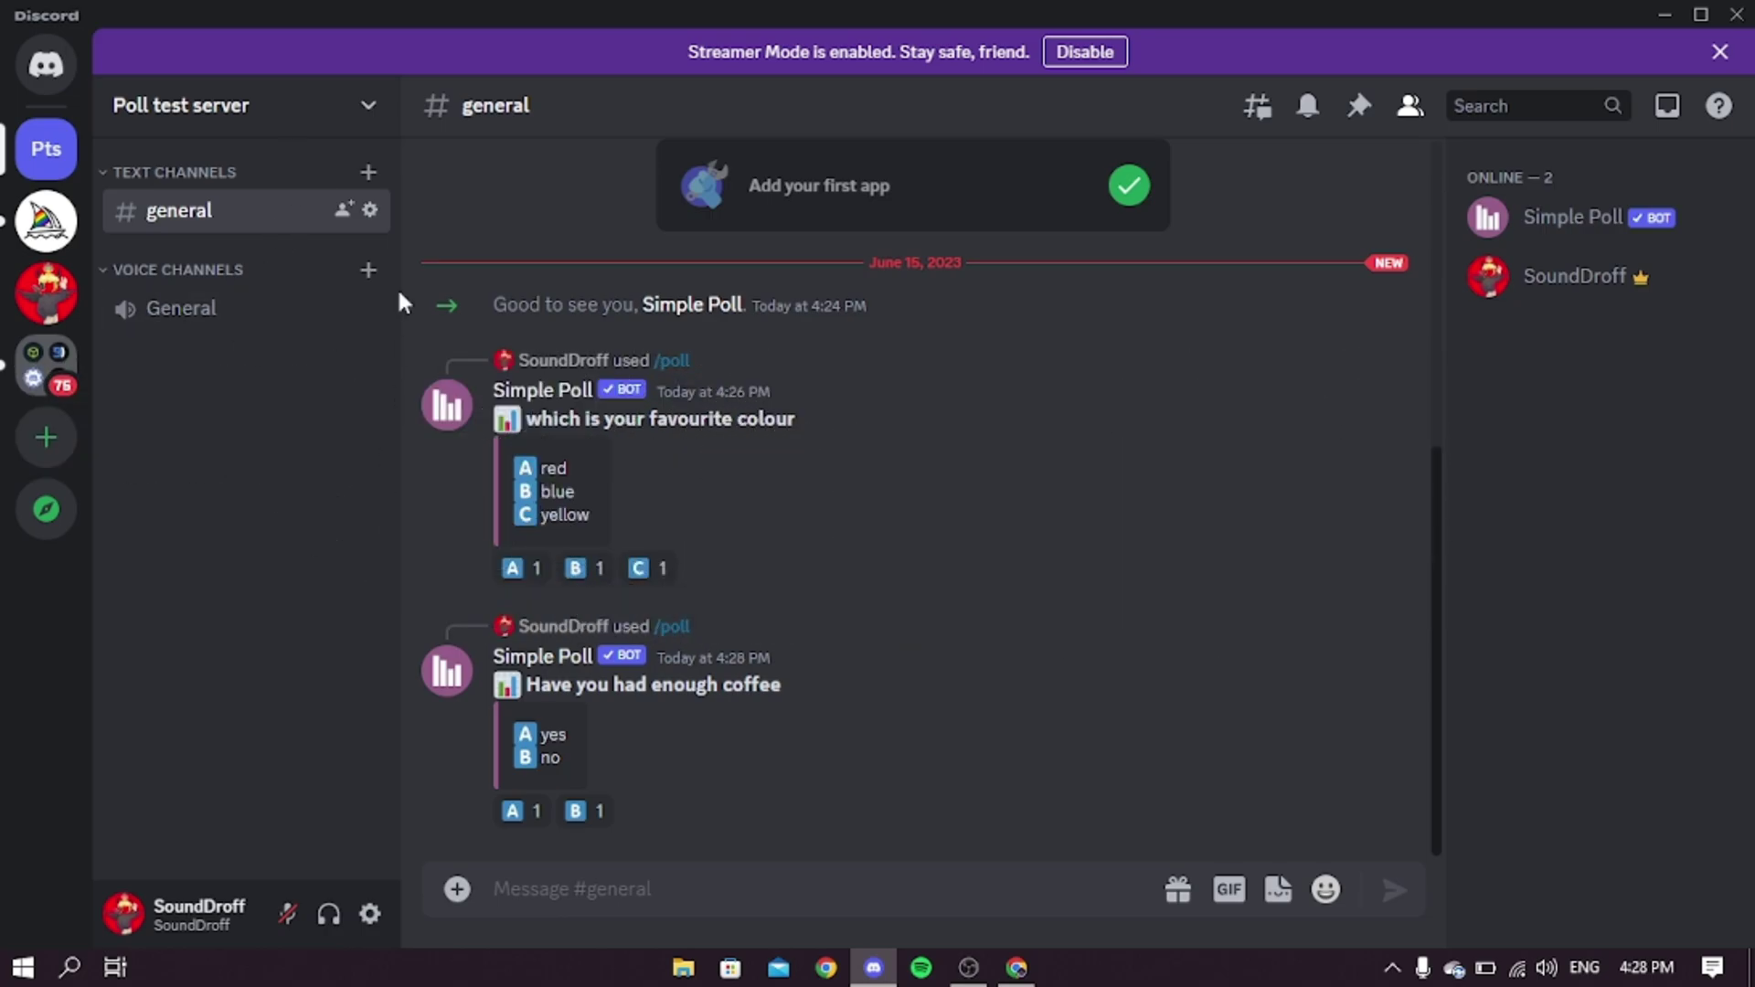
Create a new webhook, Spidey Bot, posting to #general in the Poll test server's Integrations.
left_click(366, 105)
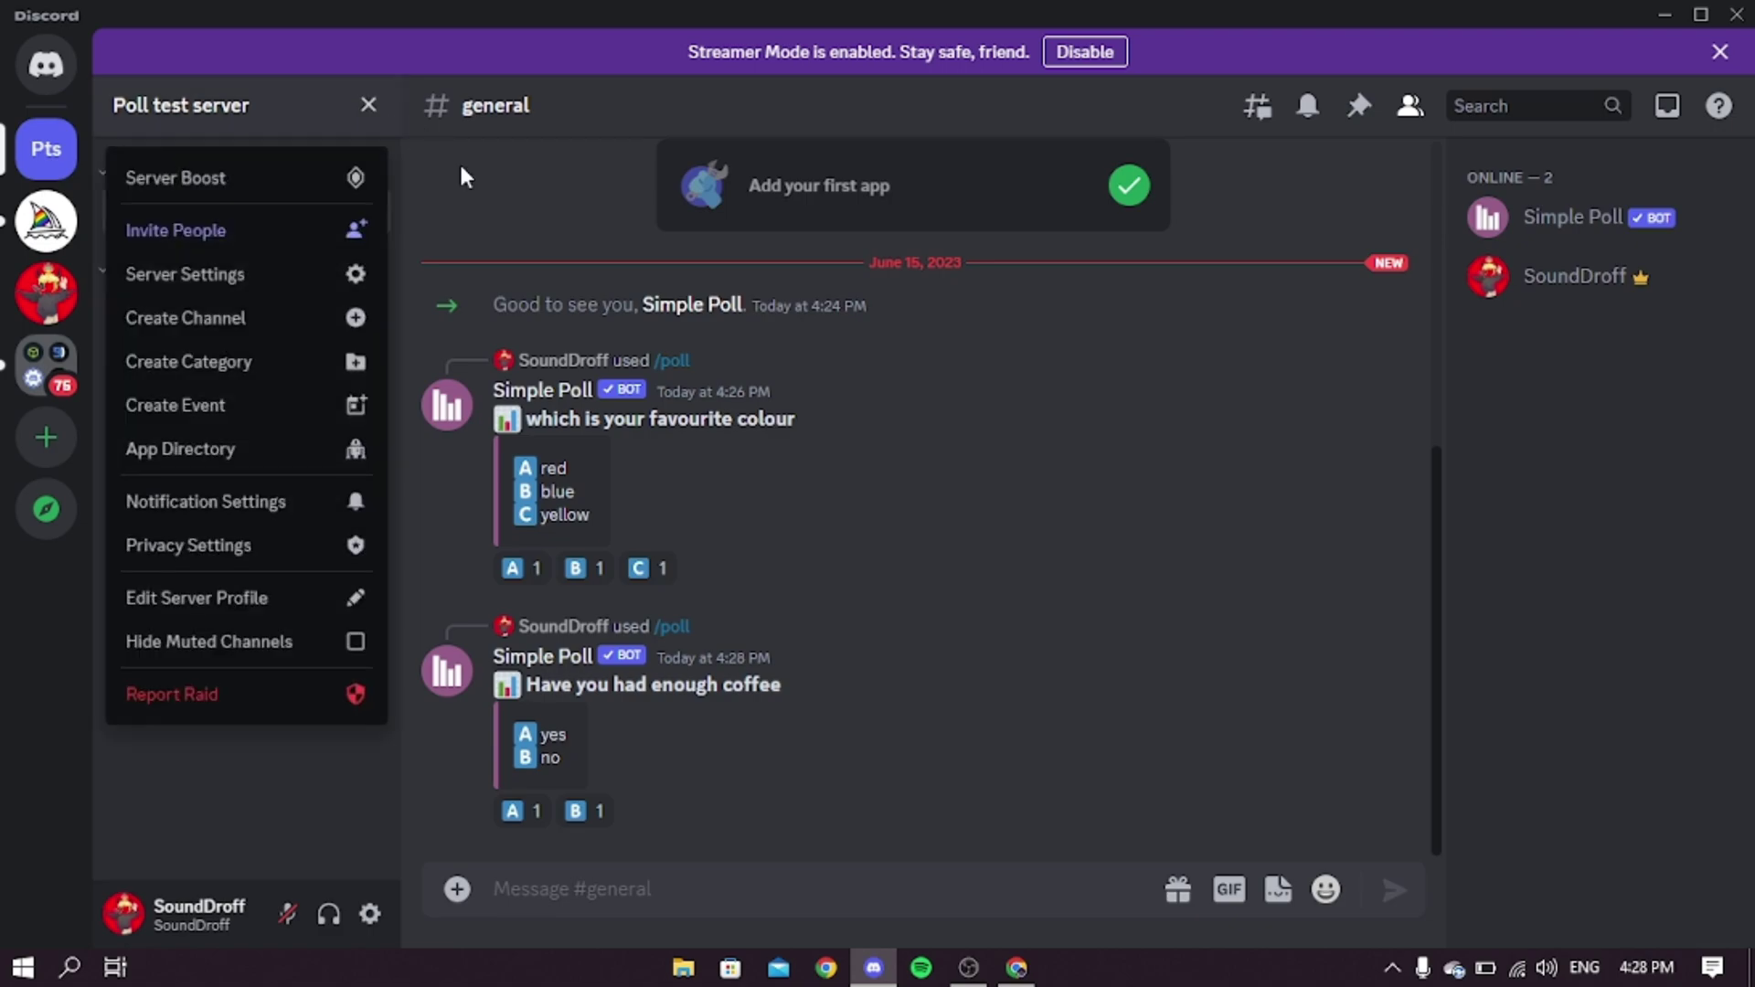
left_click(832, 434)
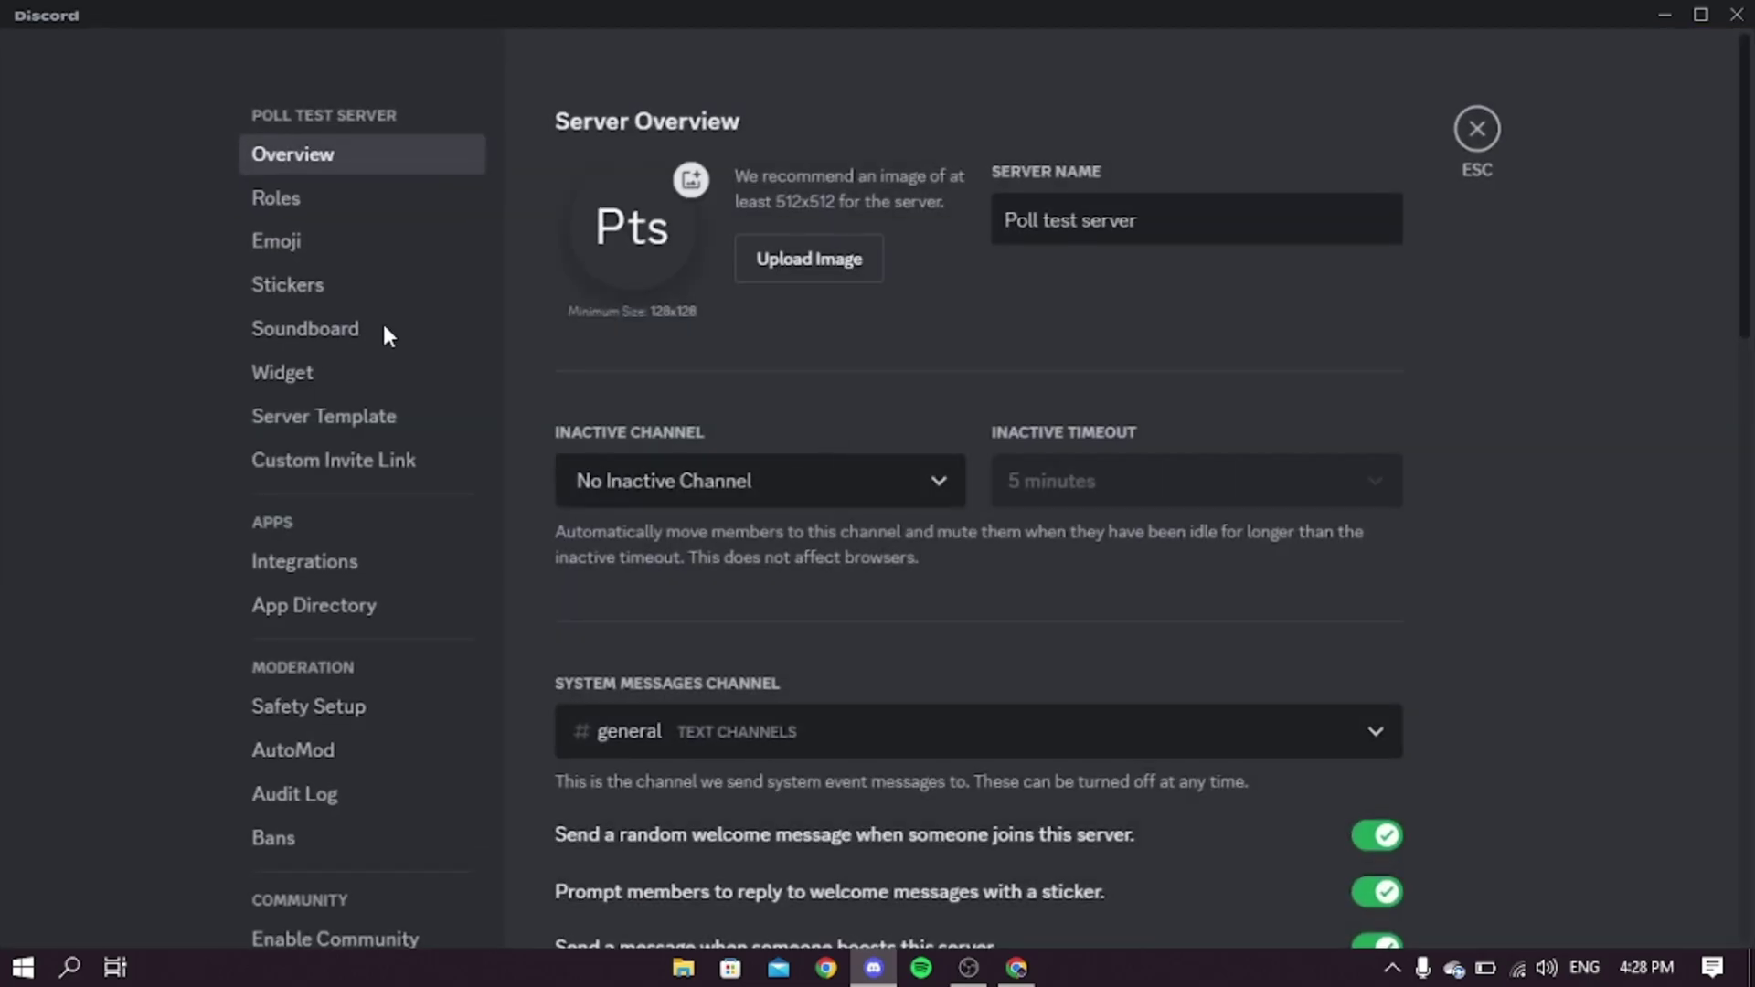
left_click(307, 563)
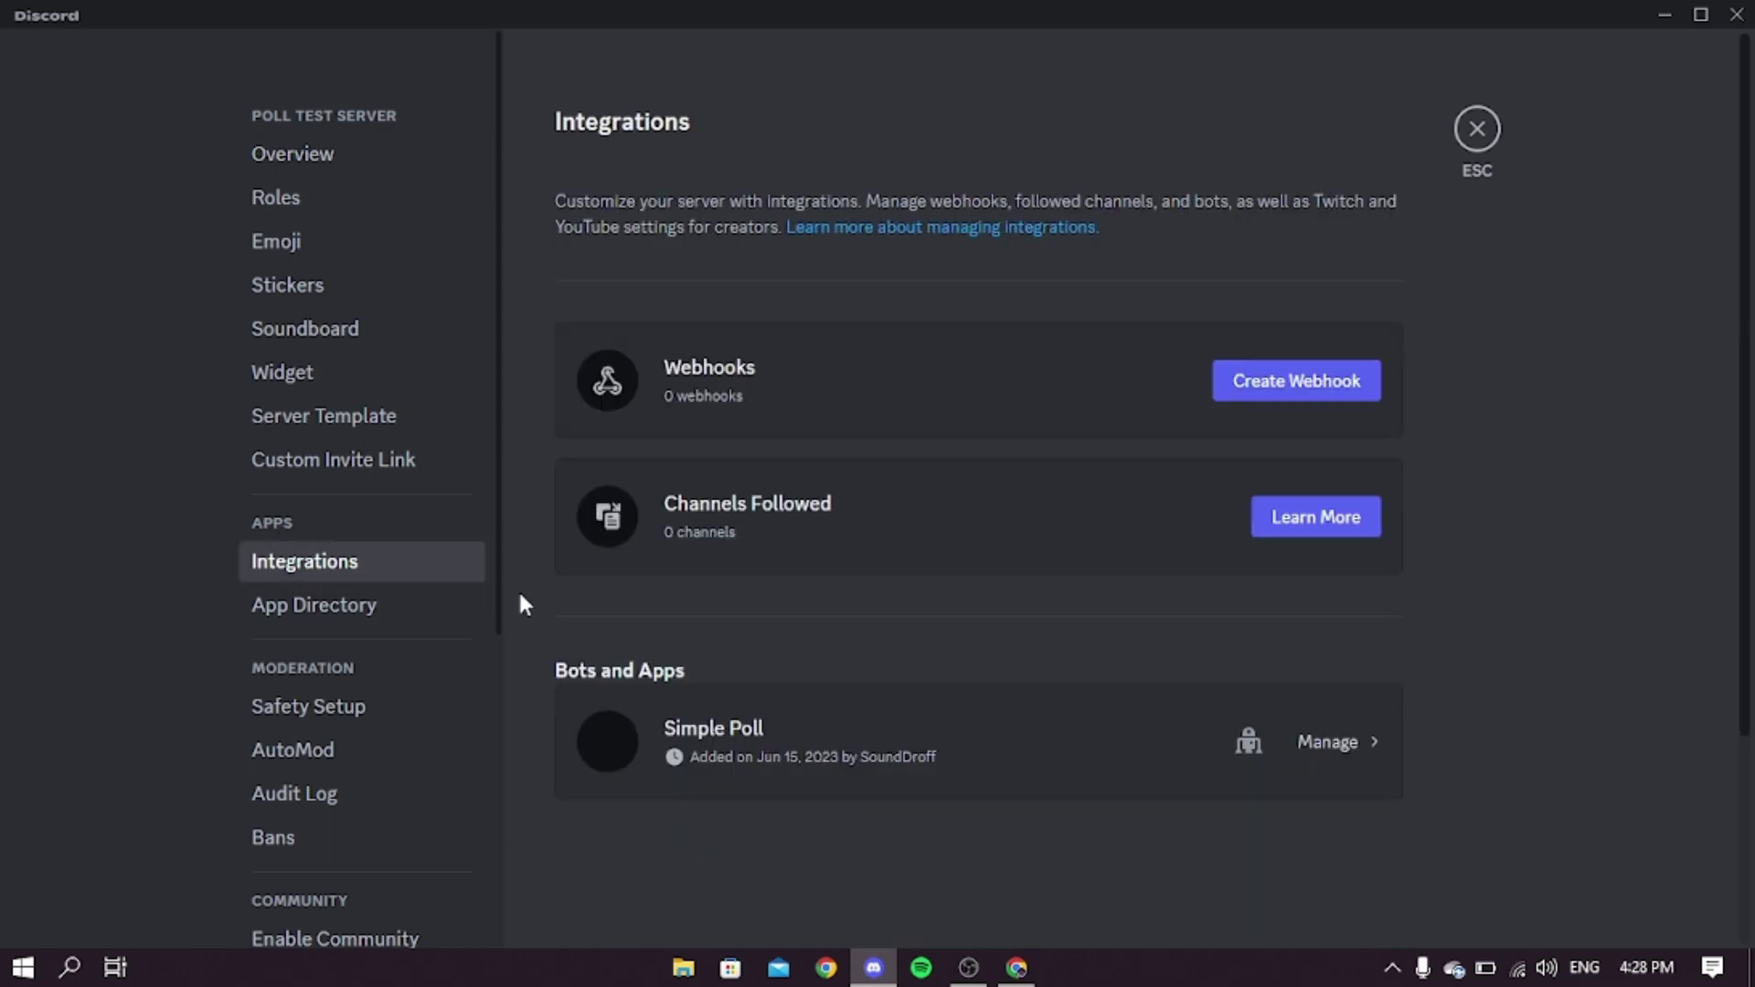
left_click(1265, 389)
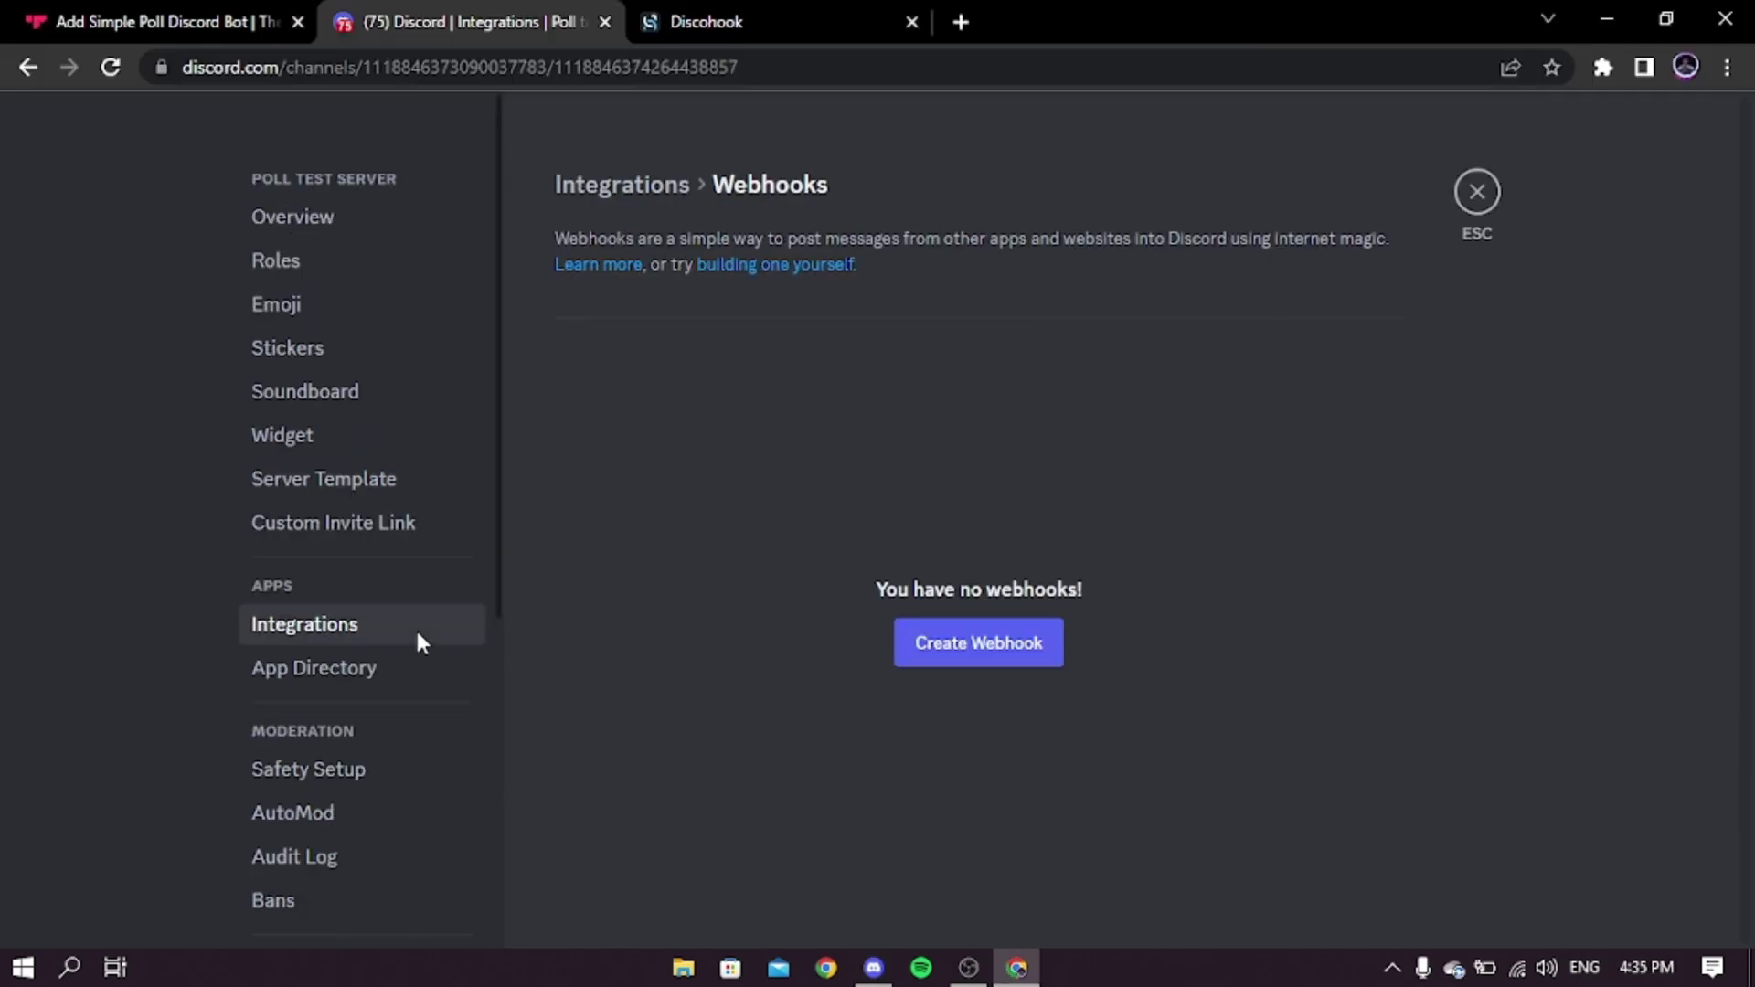
left_click(415, 627)
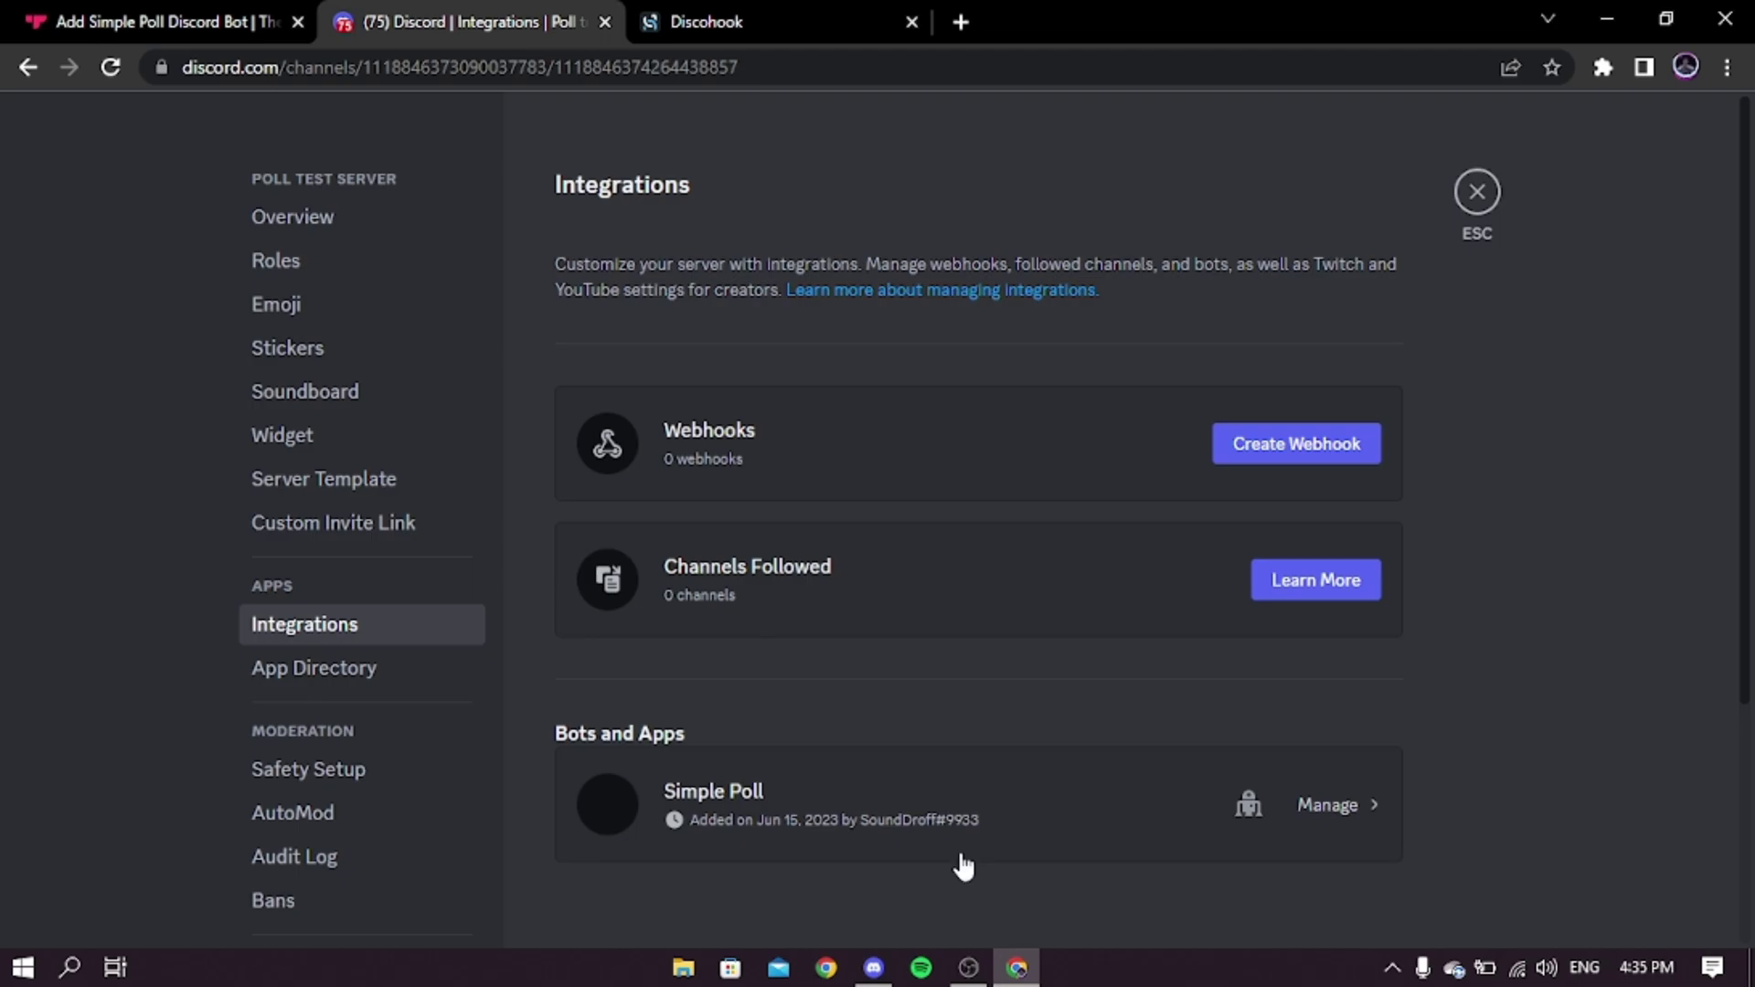
left_click(1354, 808)
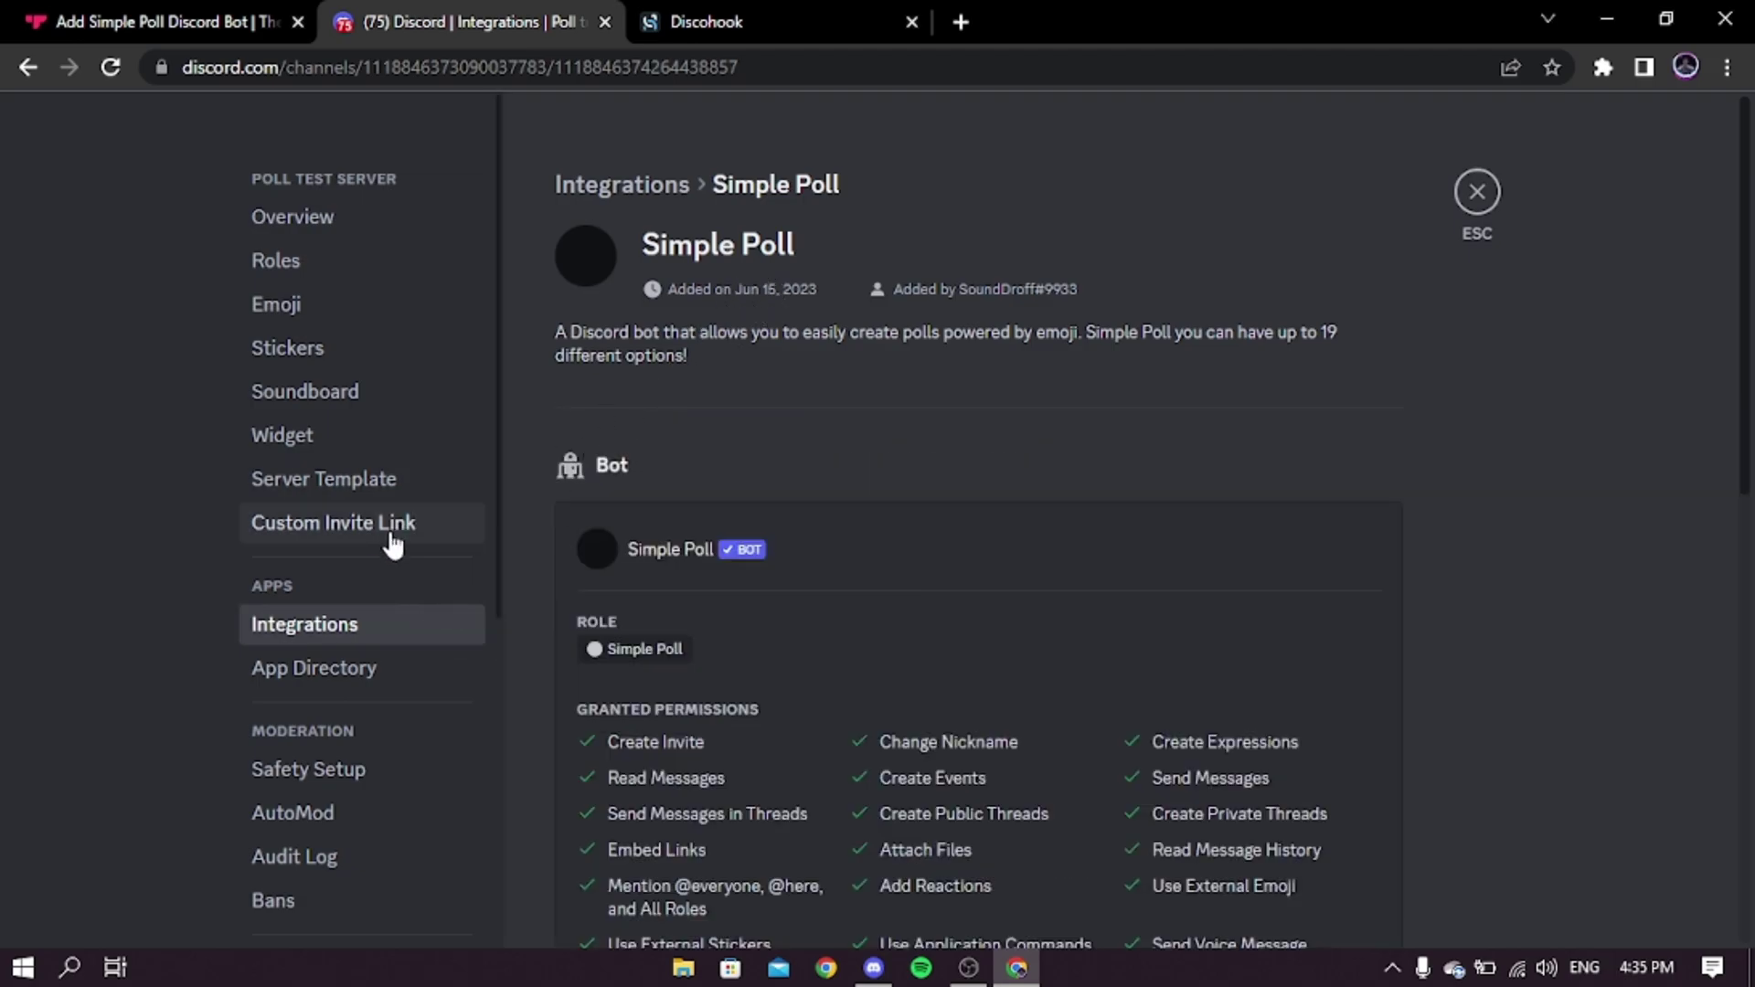
left_click(385, 615)
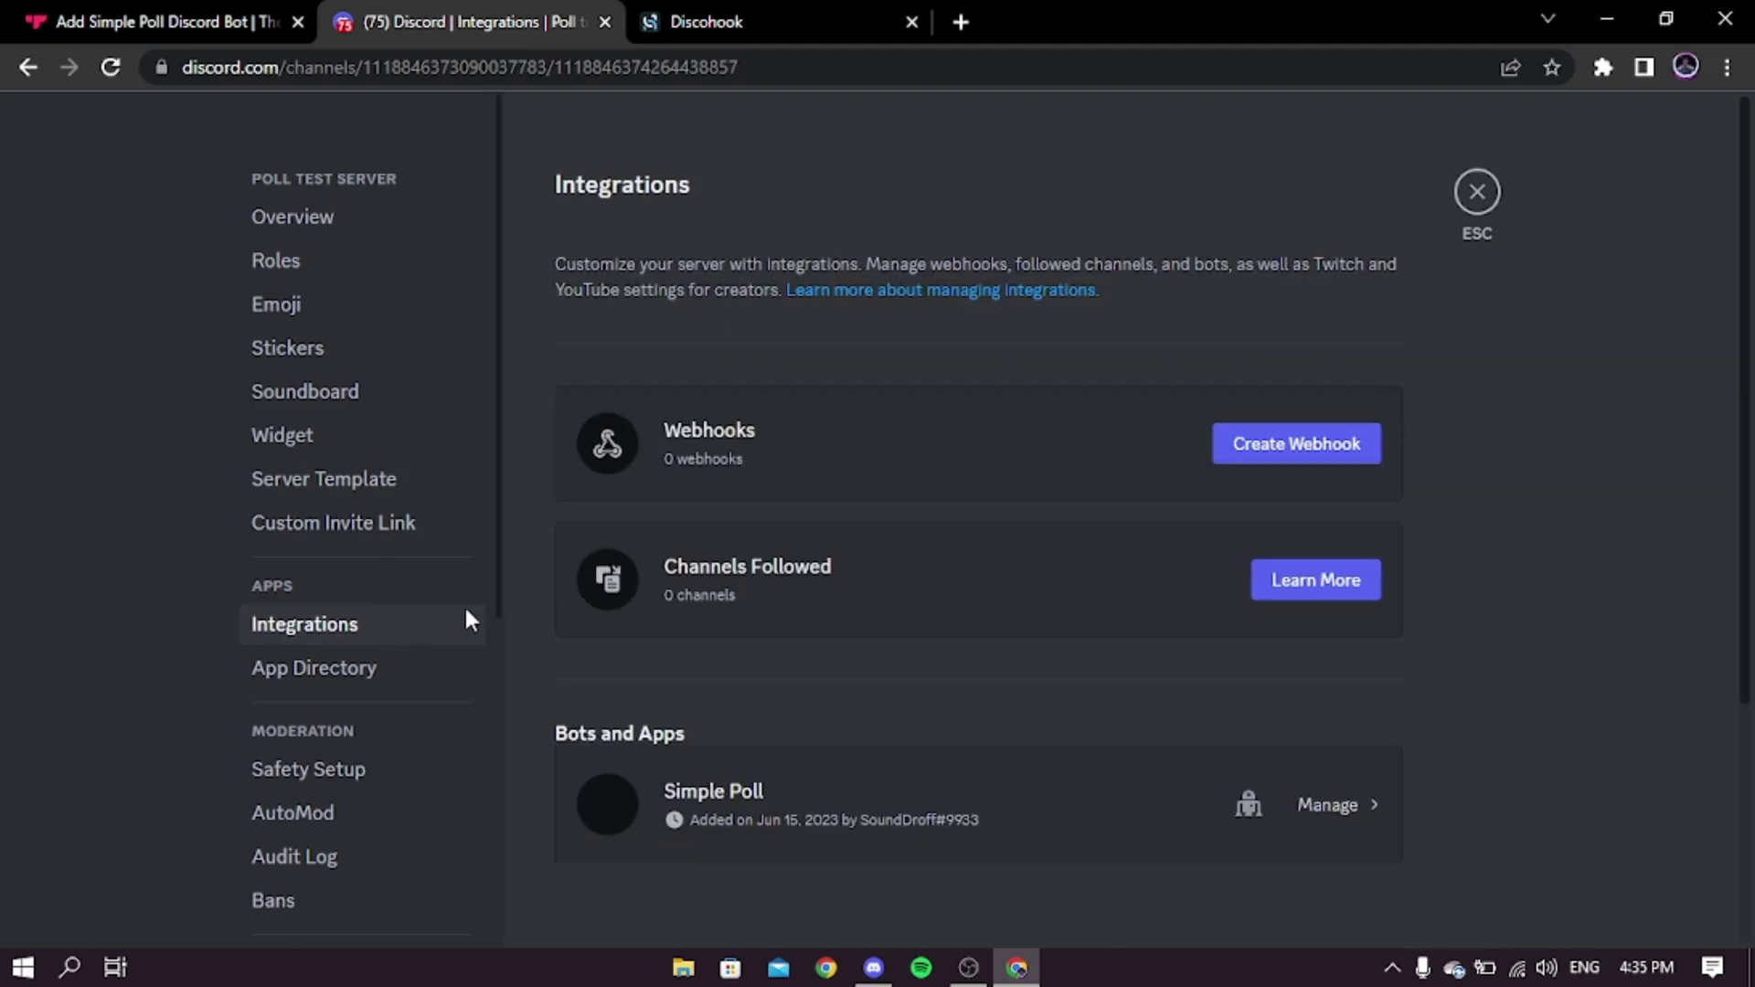
left_click(1294, 443)
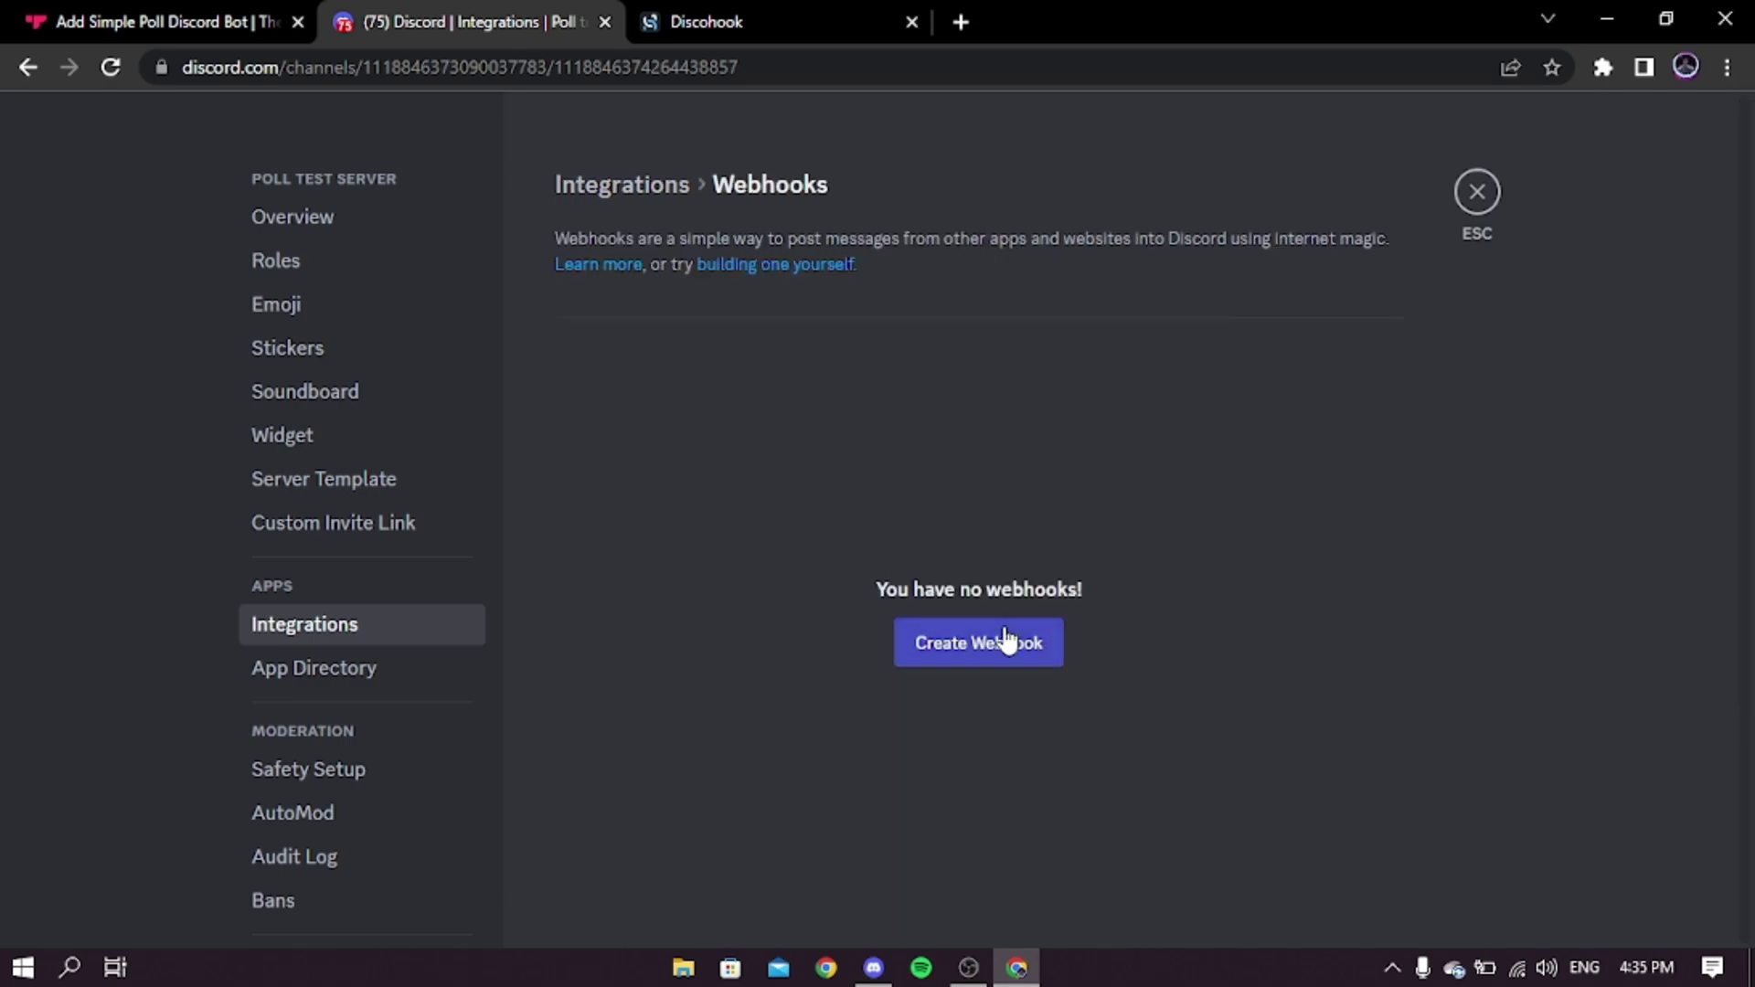
left_click(964, 663)
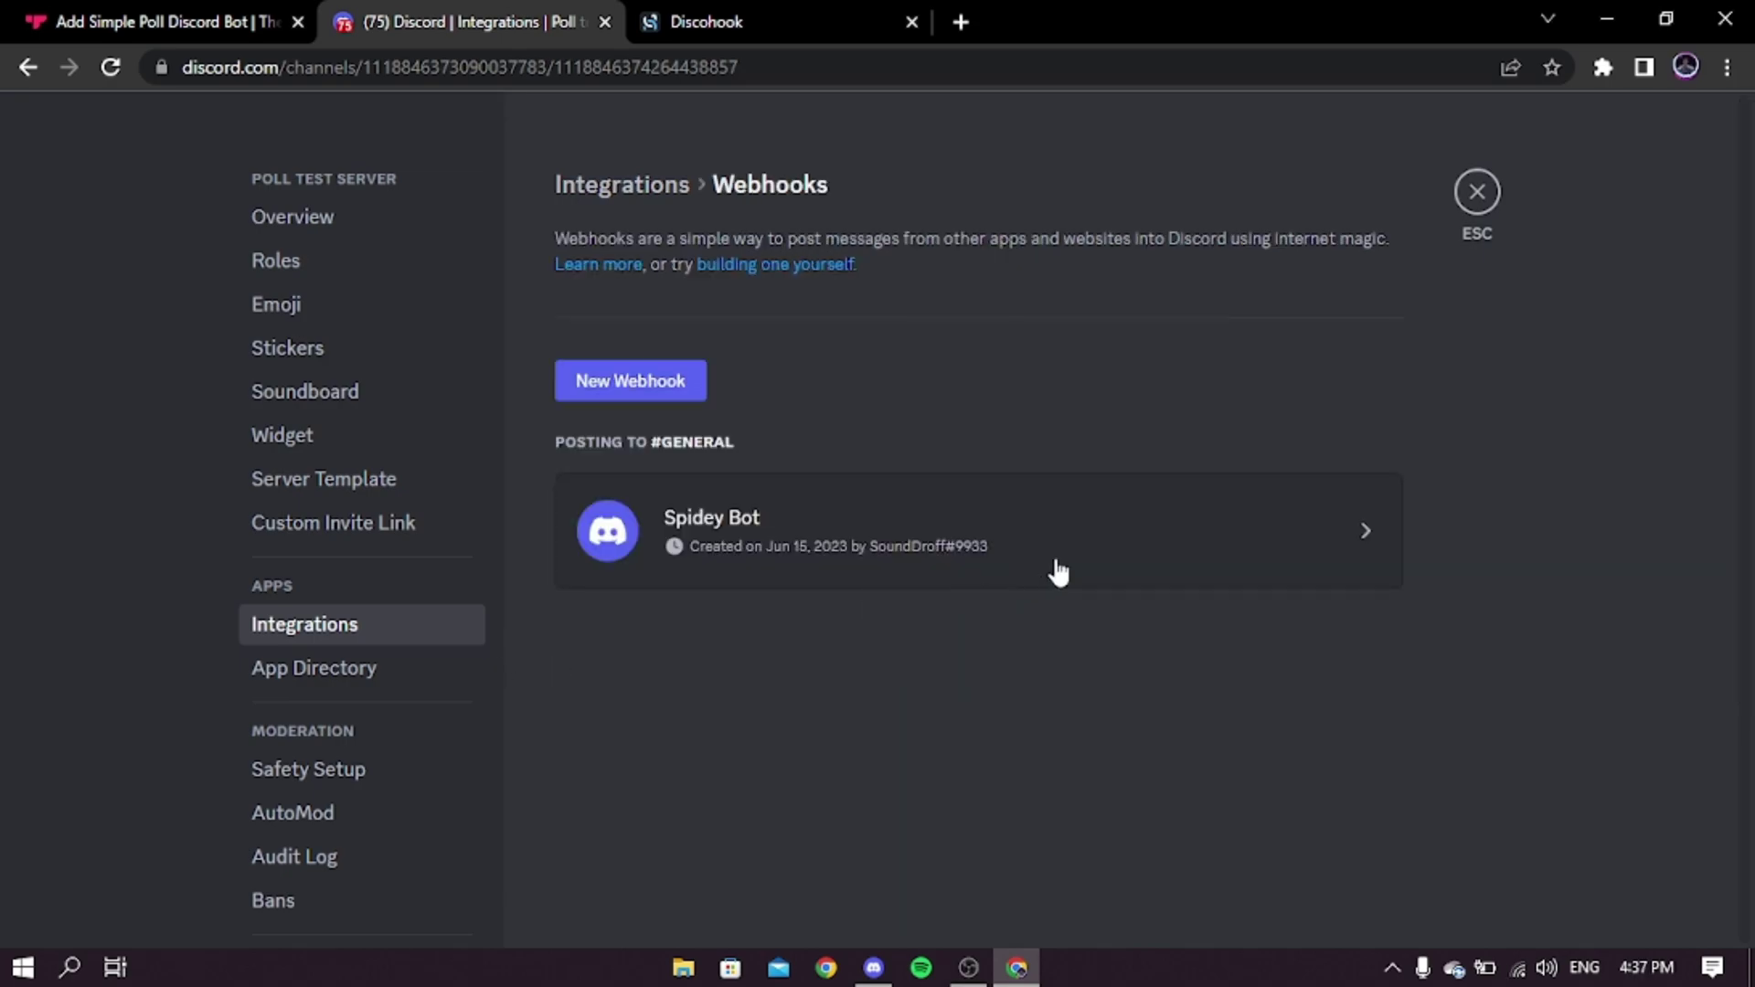
Rename the Spidey Bot webhook to 'Server Poll Manager'.
left_click(1058, 573)
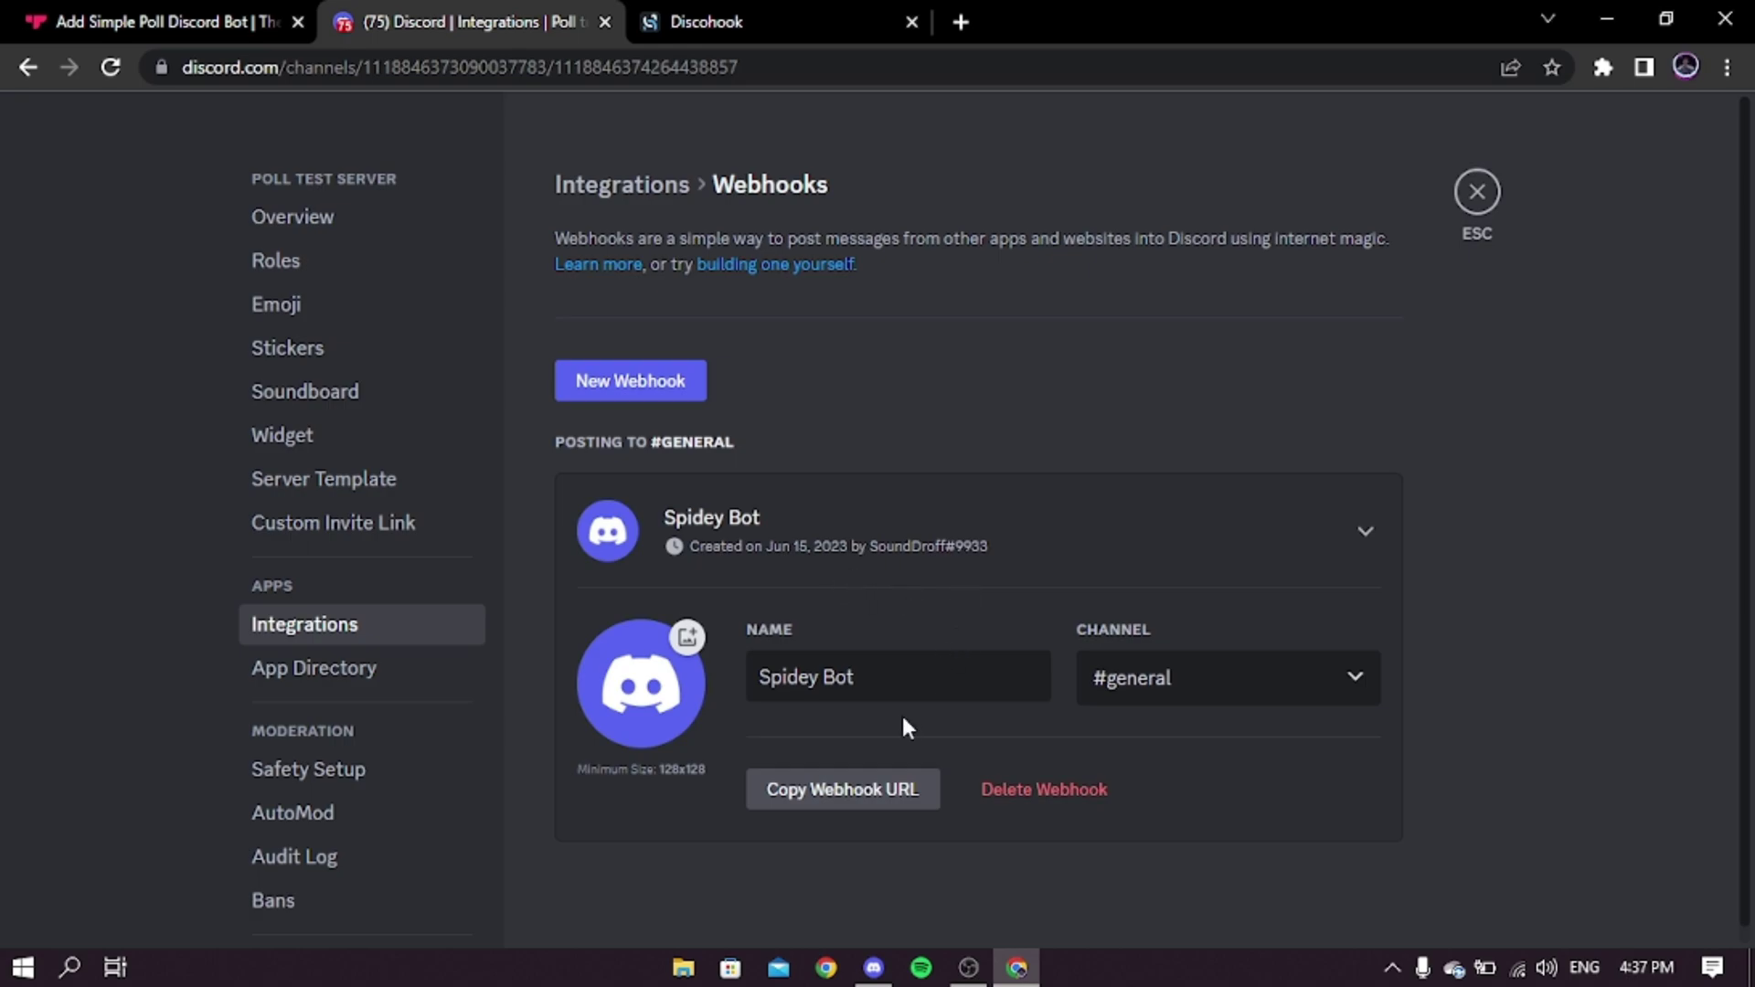
left_click(884, 686)
key("BackSpace")
key("BackSpace")
key("BackSpace")
key("BackSpace")
key("BackSpace")
key("BackSpace")
key("BackSpace")
key("BackSpace")
key("BackSpace")
key("BackSpace")
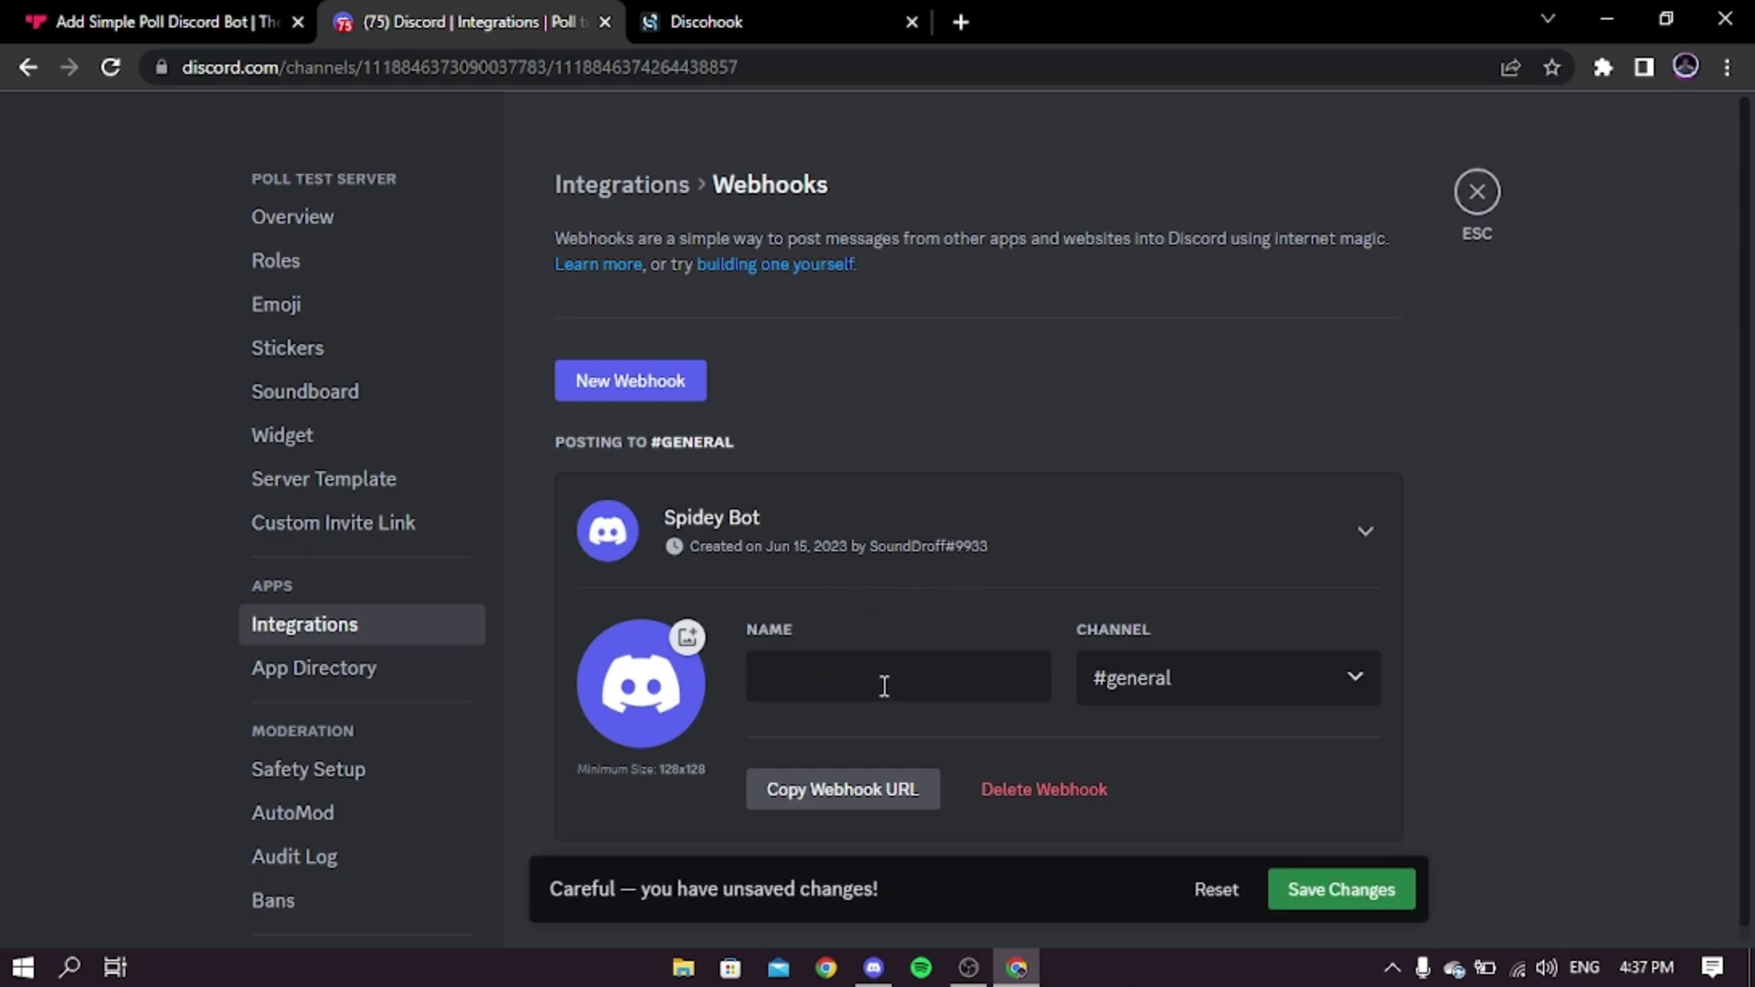
type("Poll")
type(" se")
key("BackSpace")
key("BackSpace")
key("Home")
type("Server Poll ")
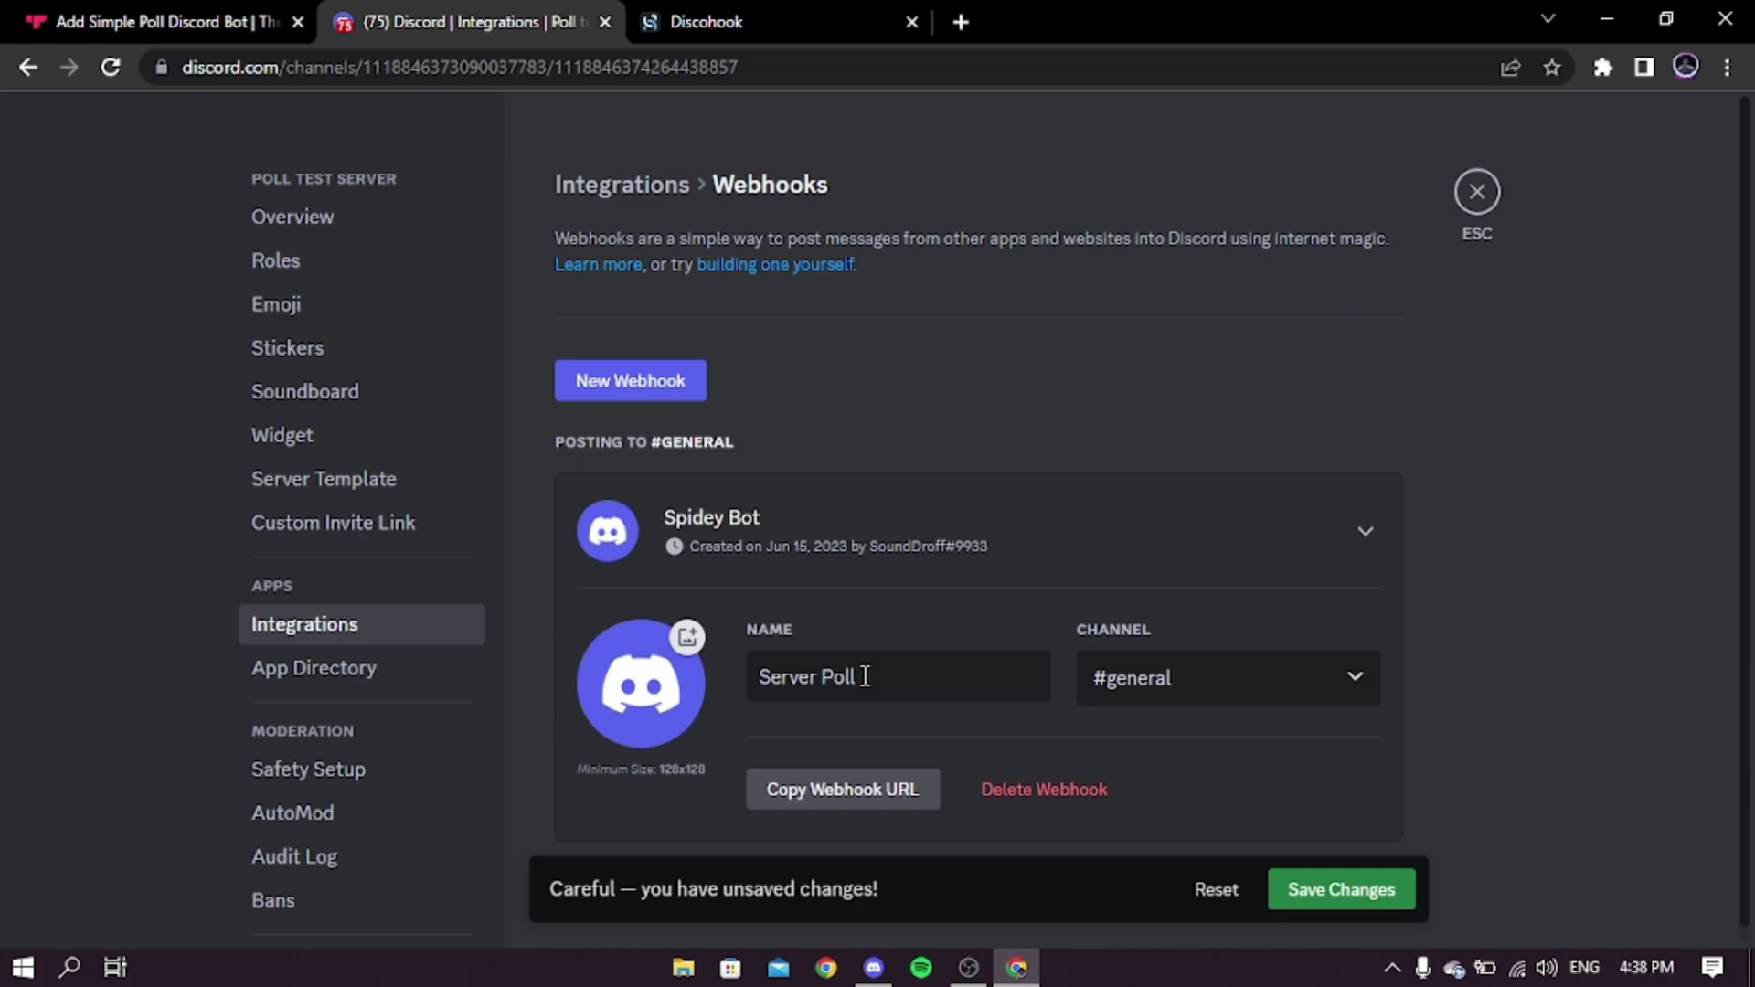
type("Manager")
Keep #general as the channel, save the webhook, and copy its URL.
left_click(1132, 704)
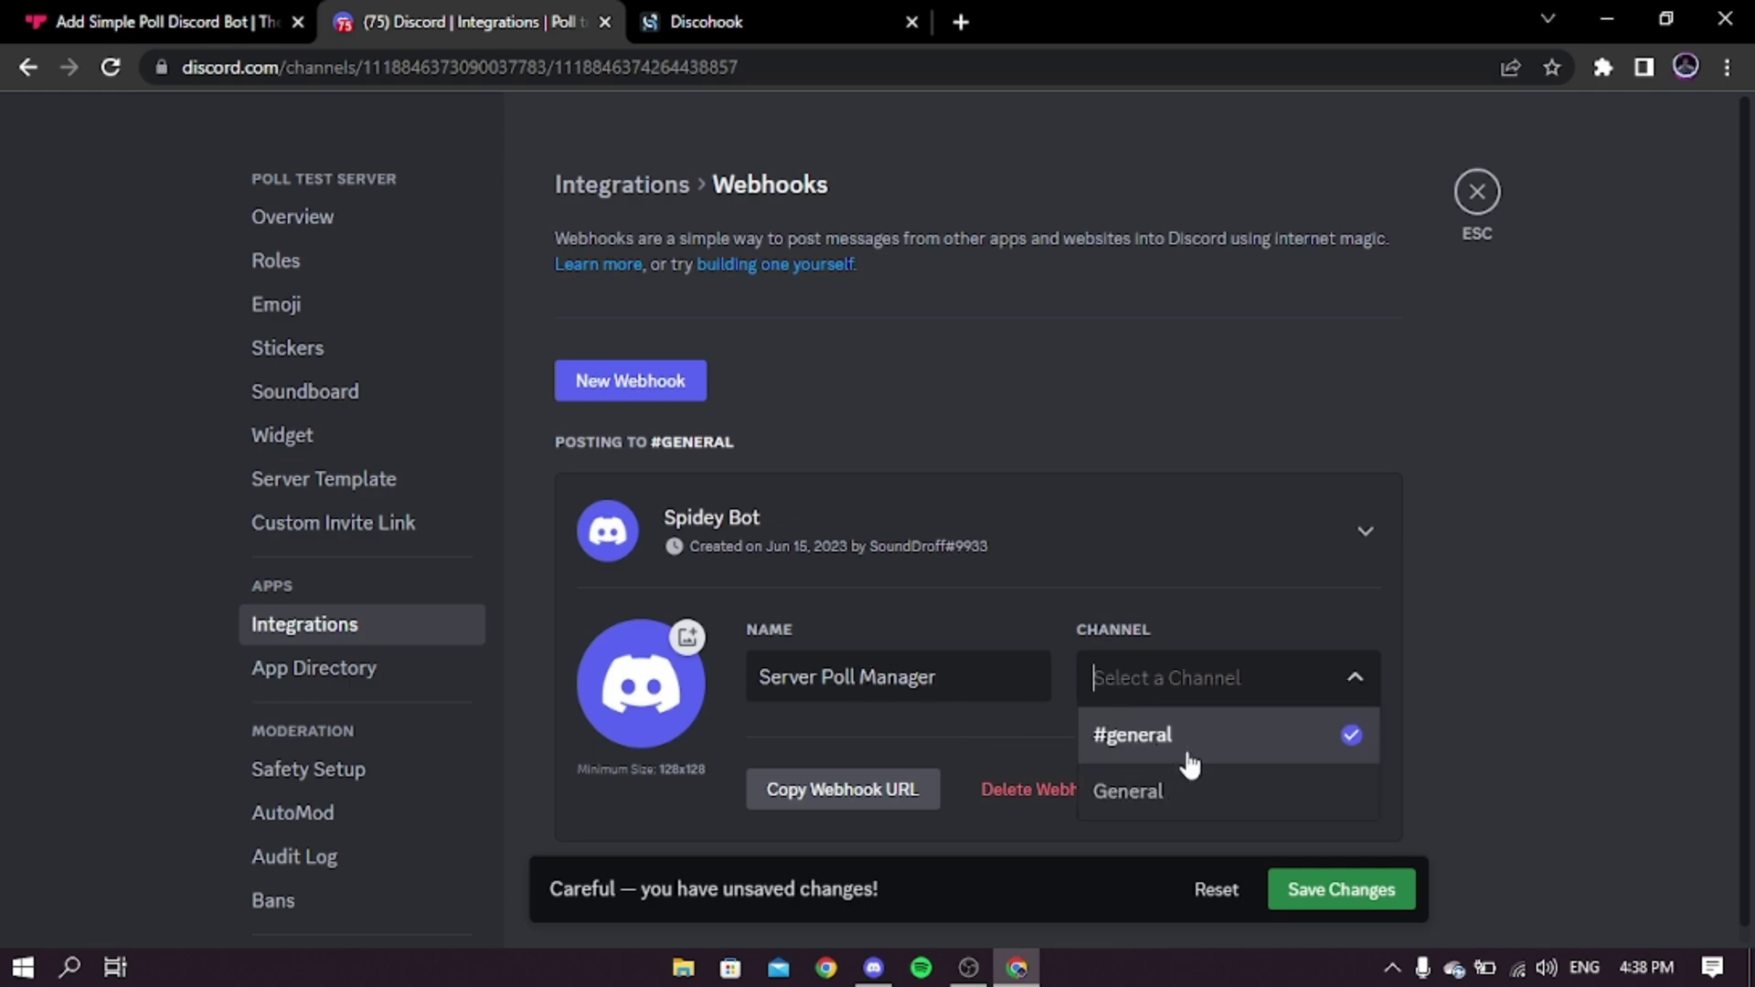
key("Escape")
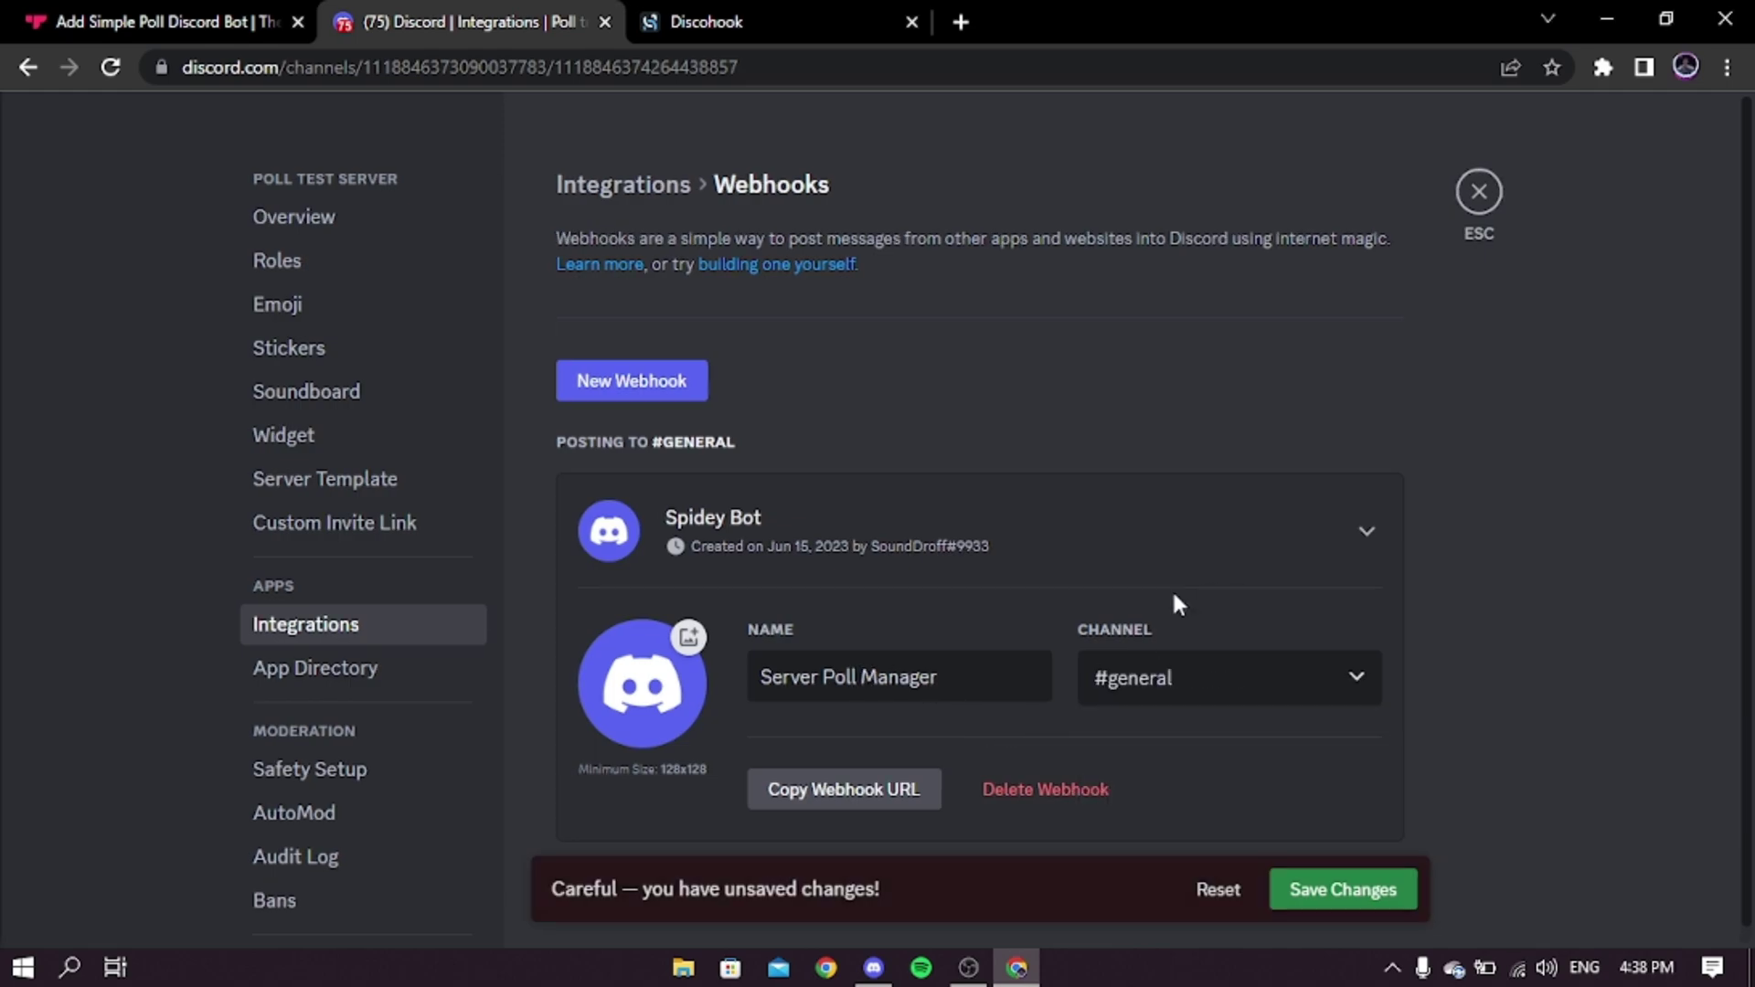
left_click(1357, 891)
left_click(871, 798)
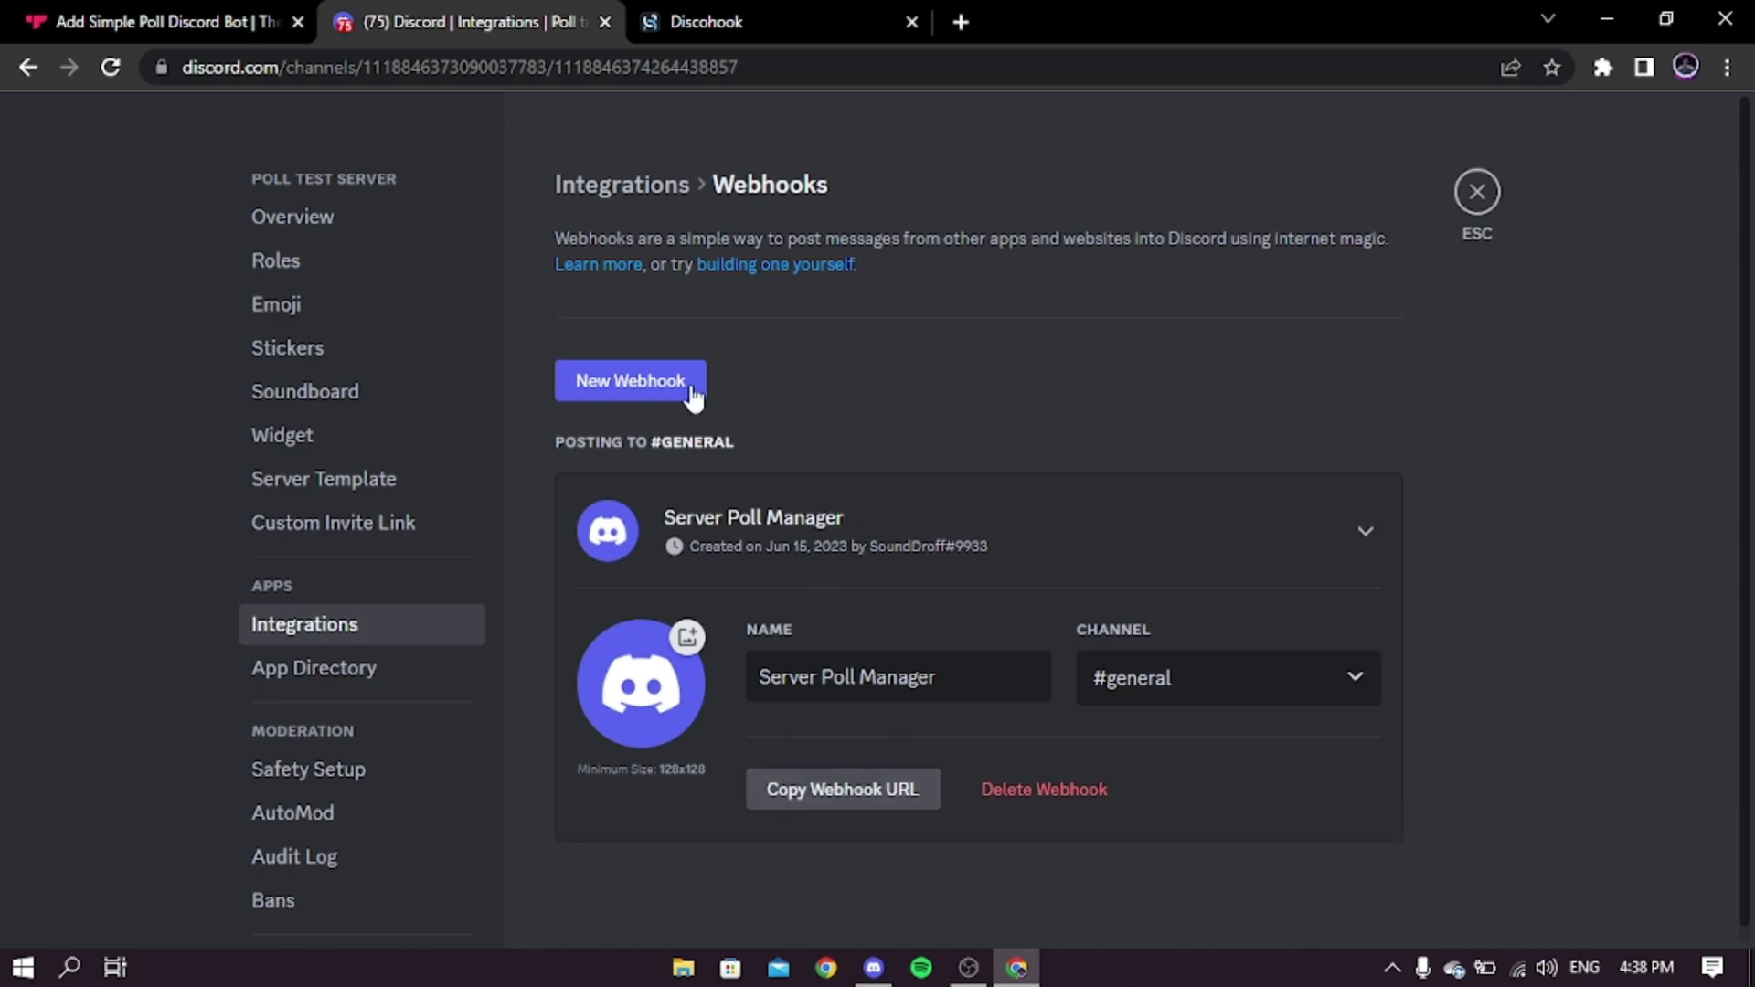
left_click(782, 25)
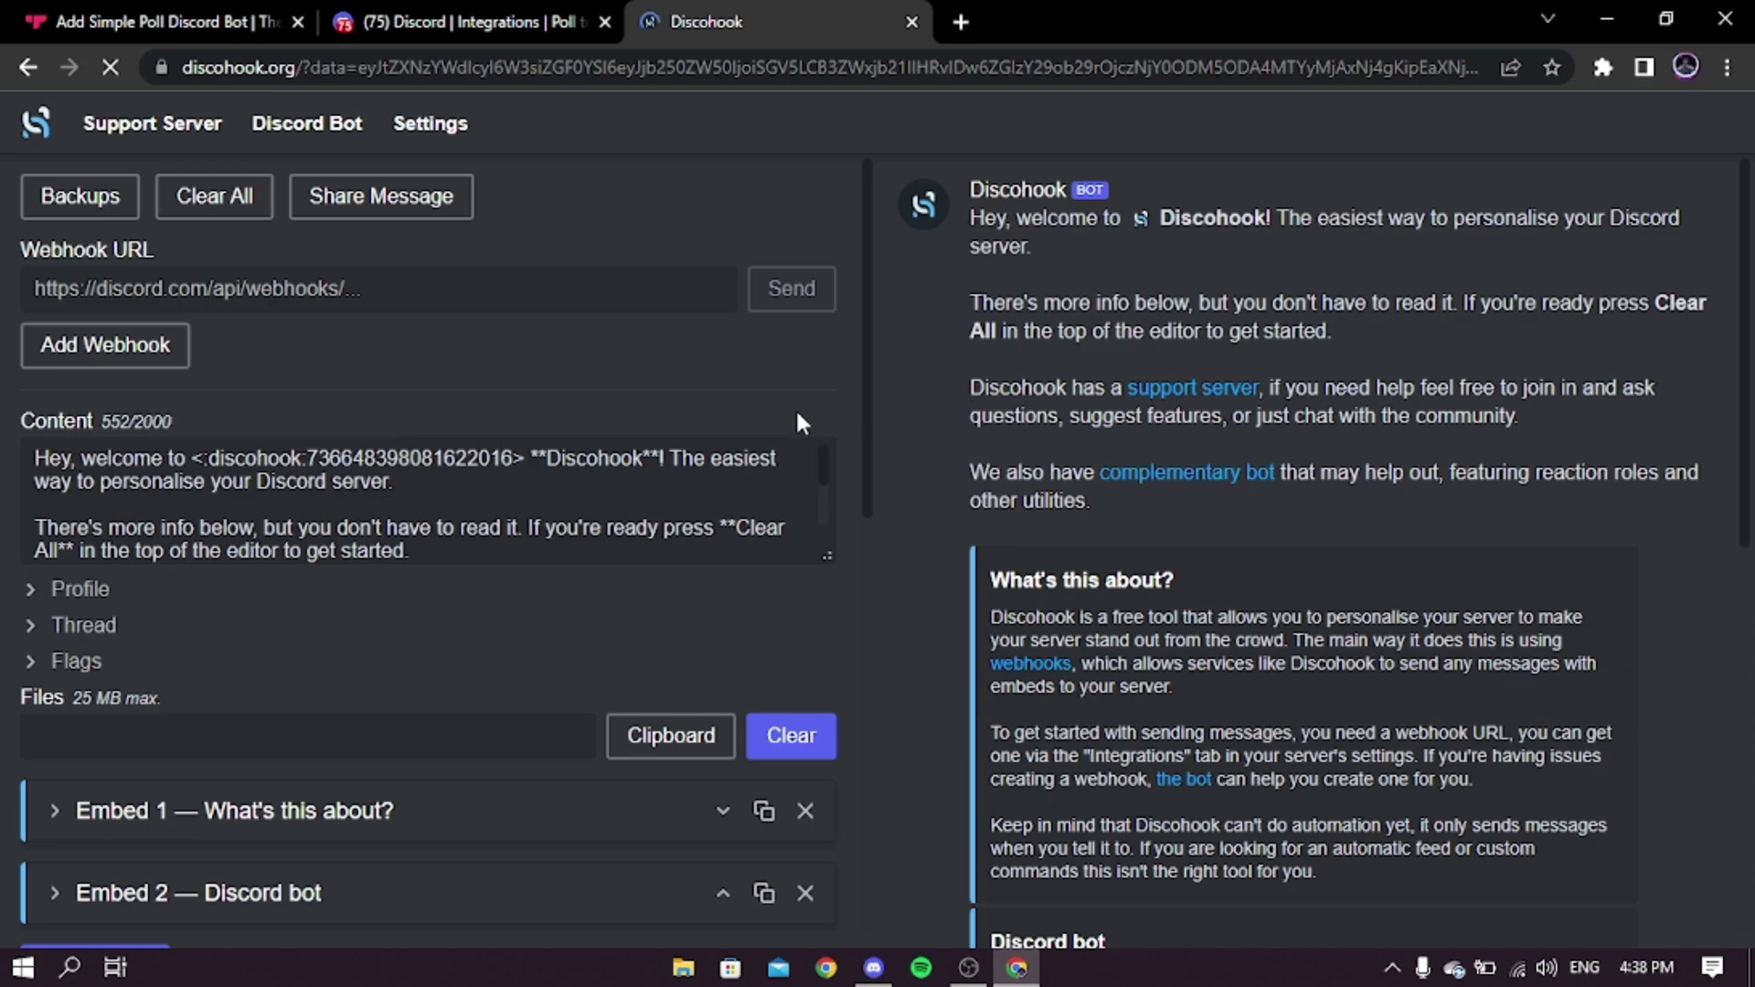
Paste the webhook URL, wipe the sample message and embeds, and add an empty Embed 1.
left_click(375, 289)
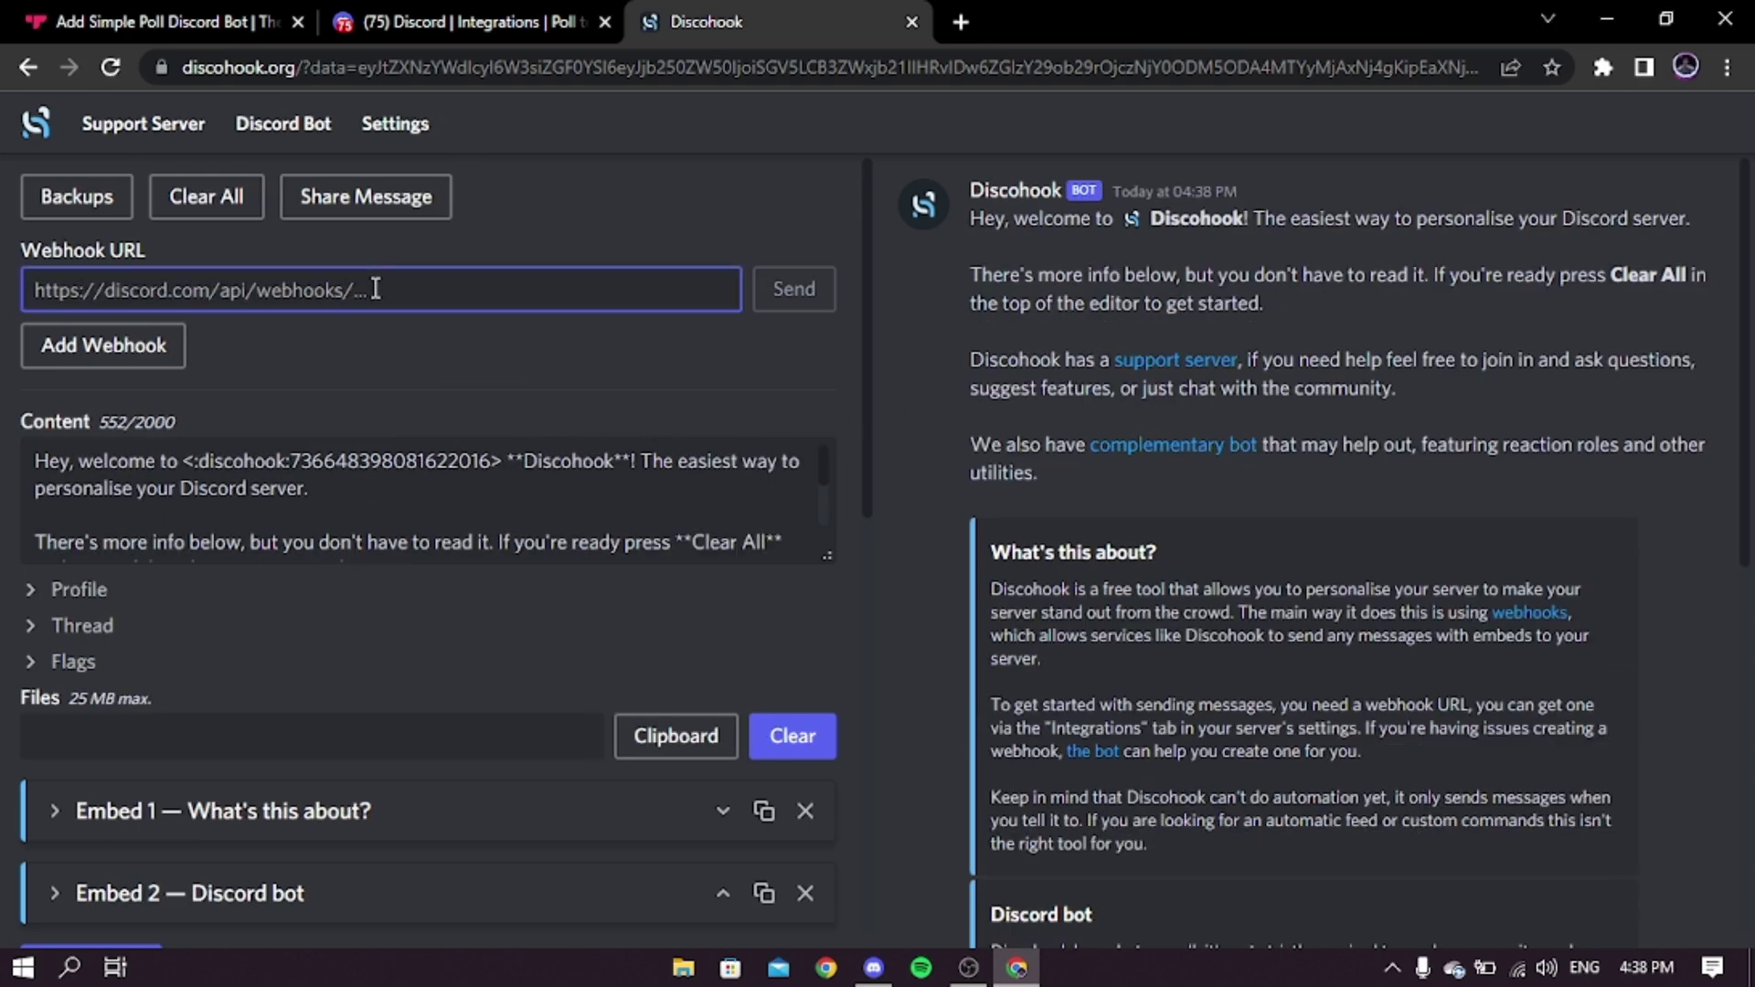
key("ctrl+v")
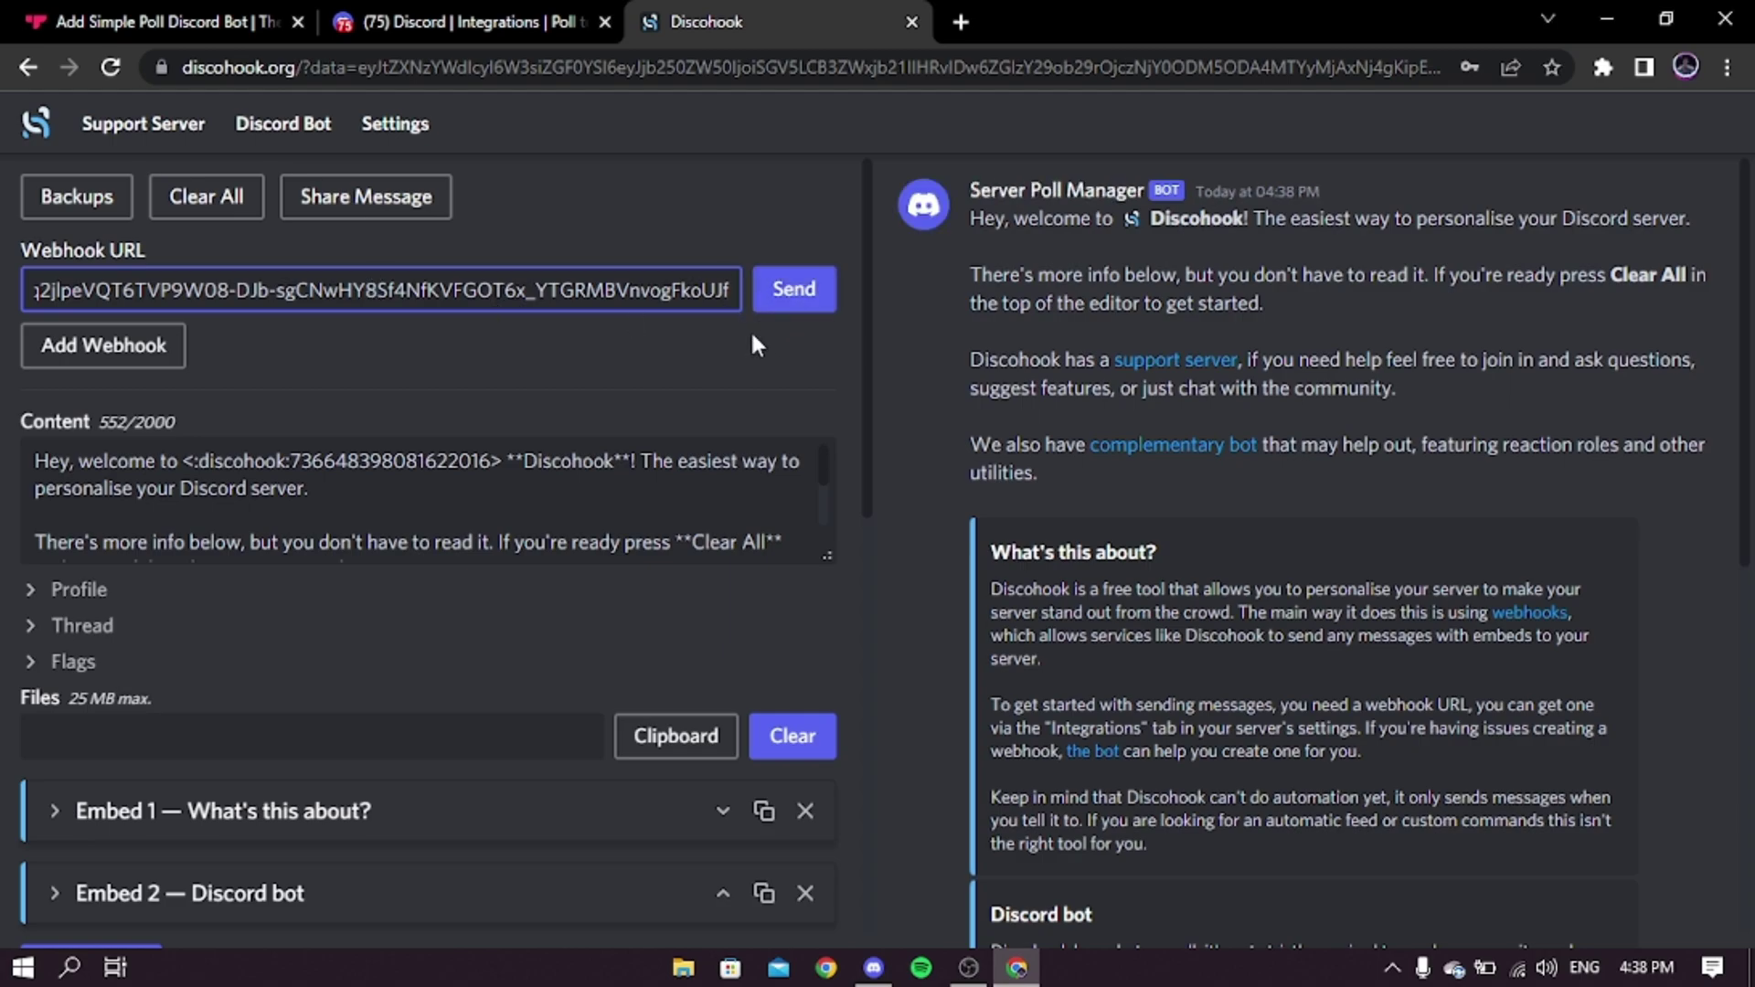
double_click(199, 207)
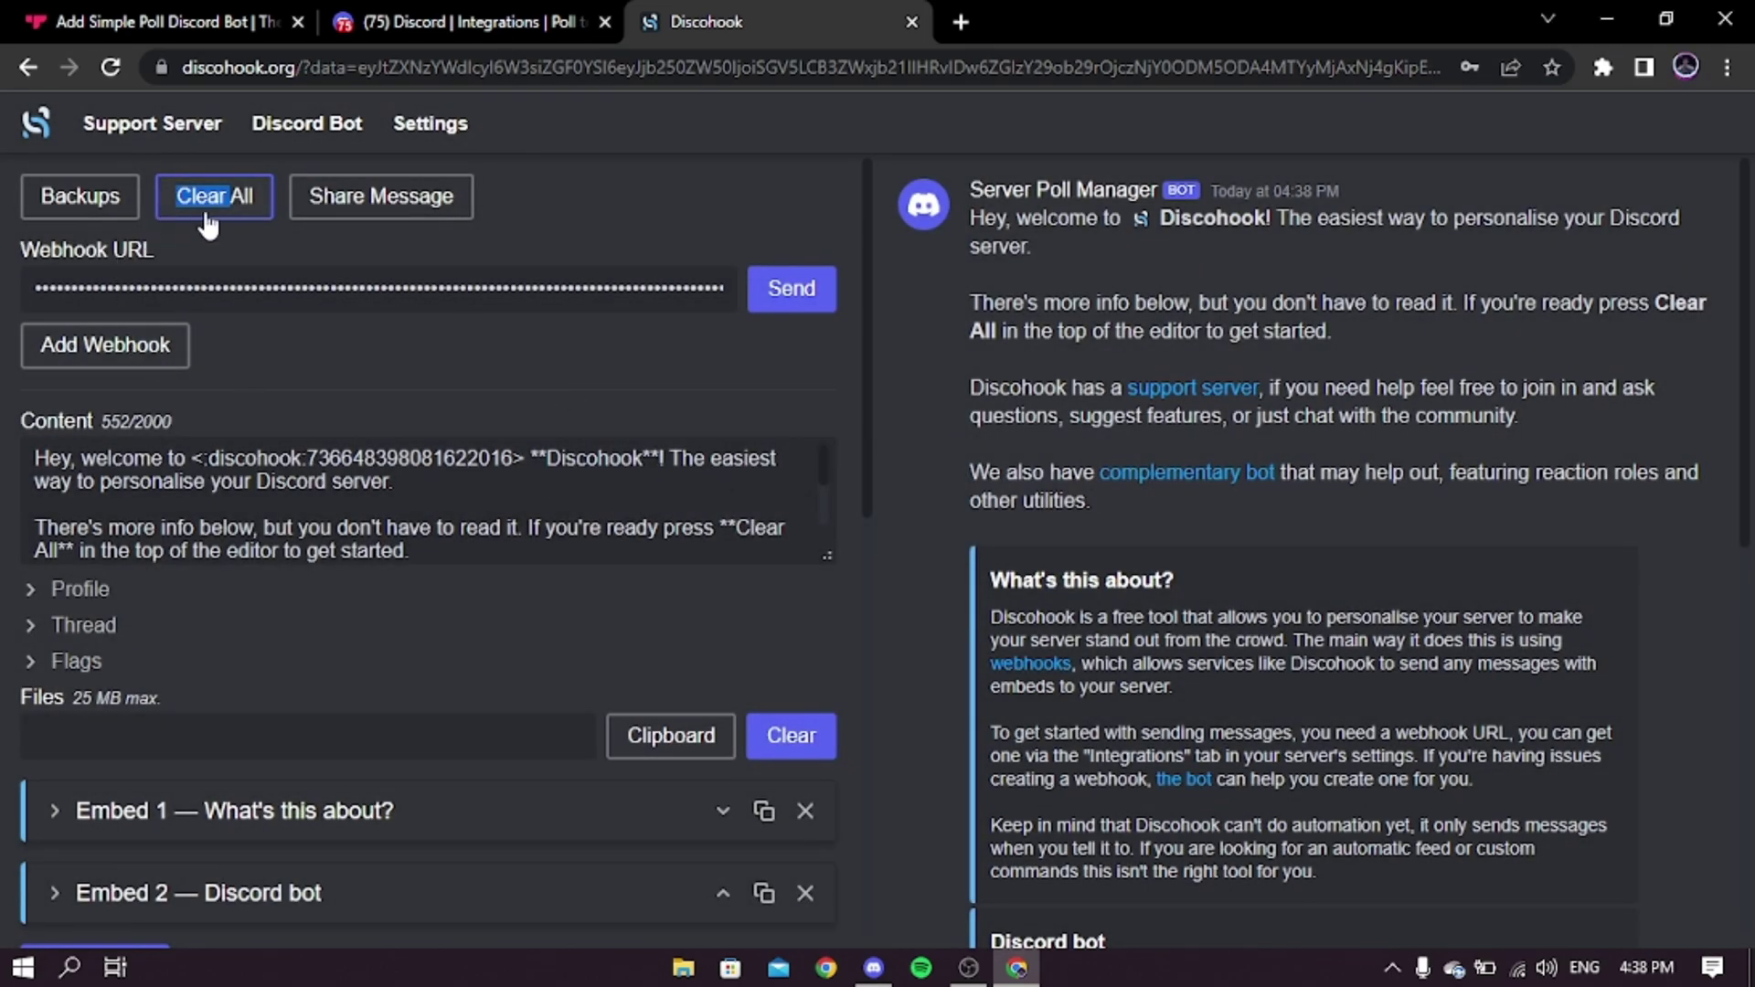
left_click(547, 222)
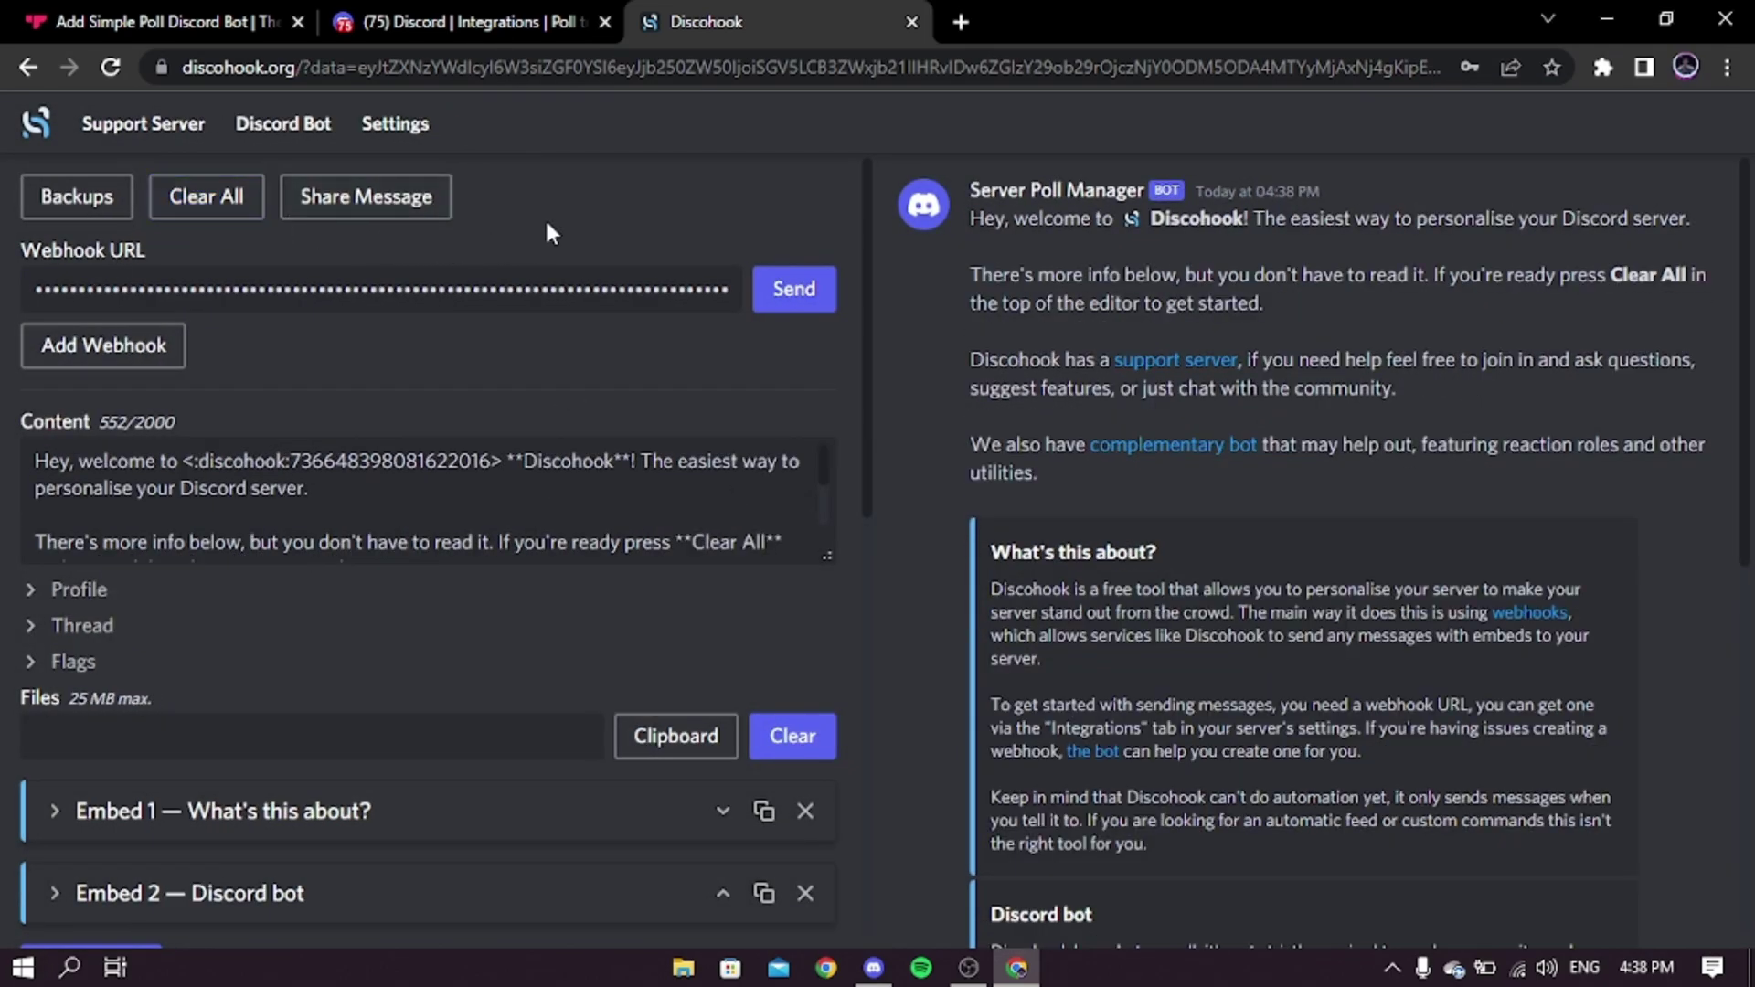
left_click(227, 200)
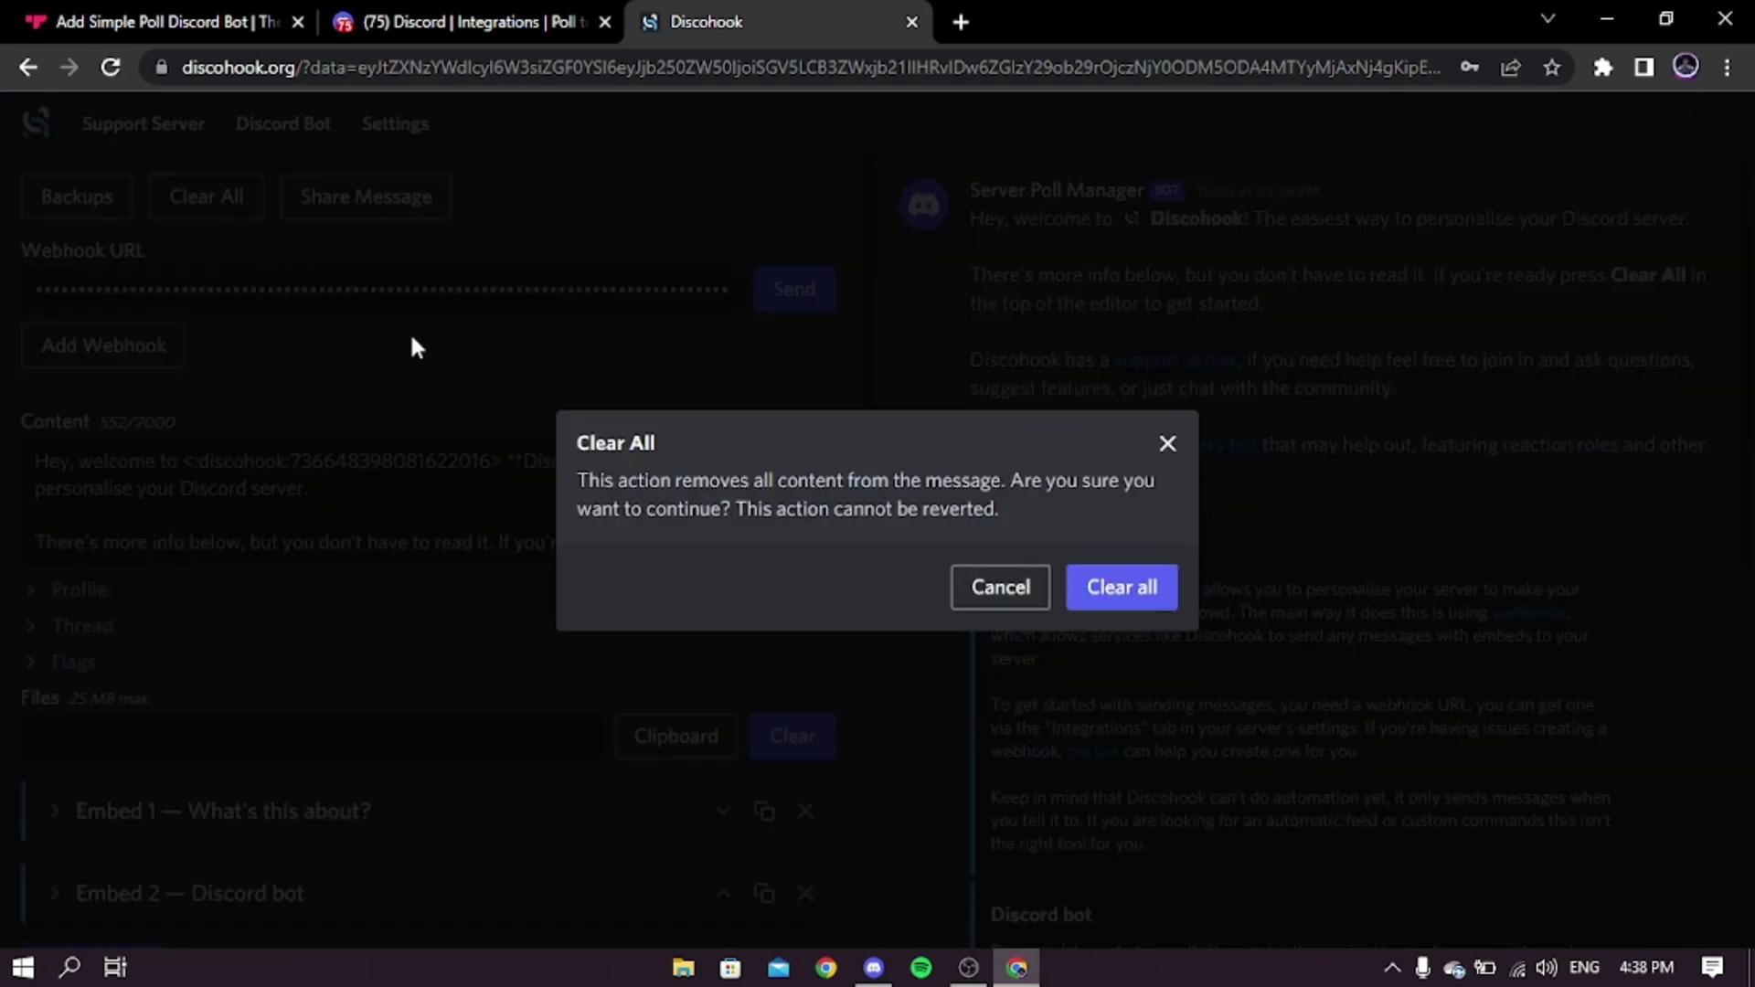
left_click(1120, 590)
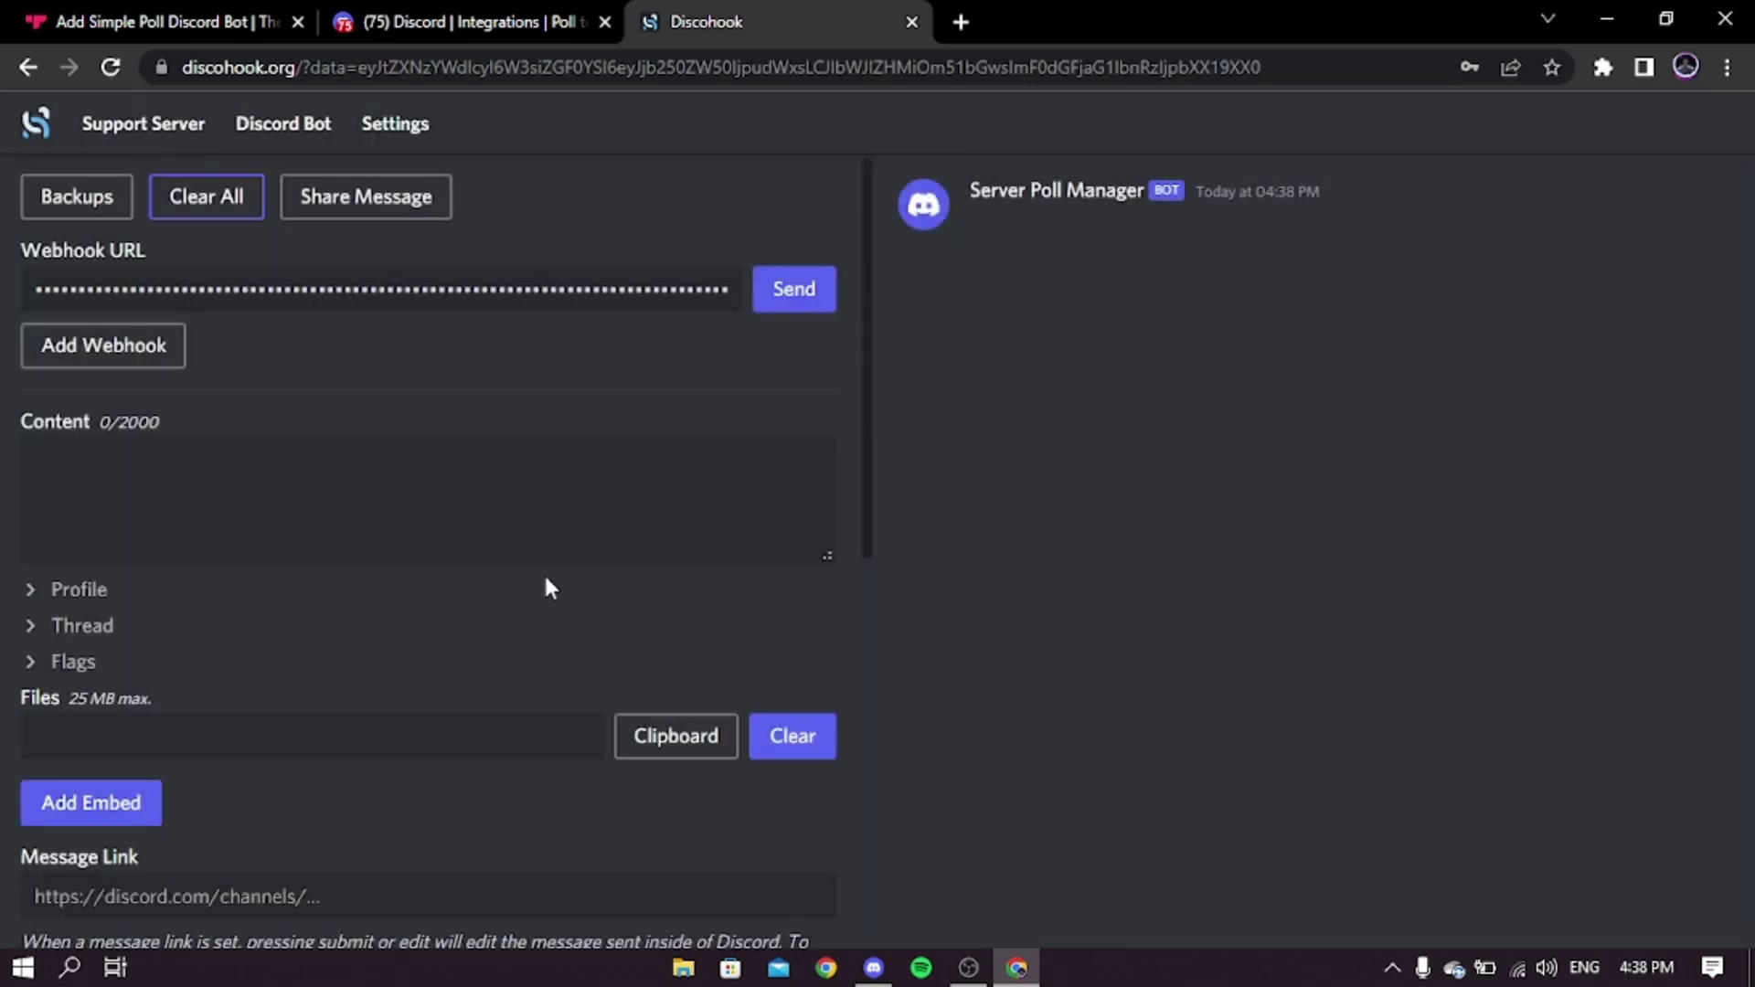
left_click(101, 816)
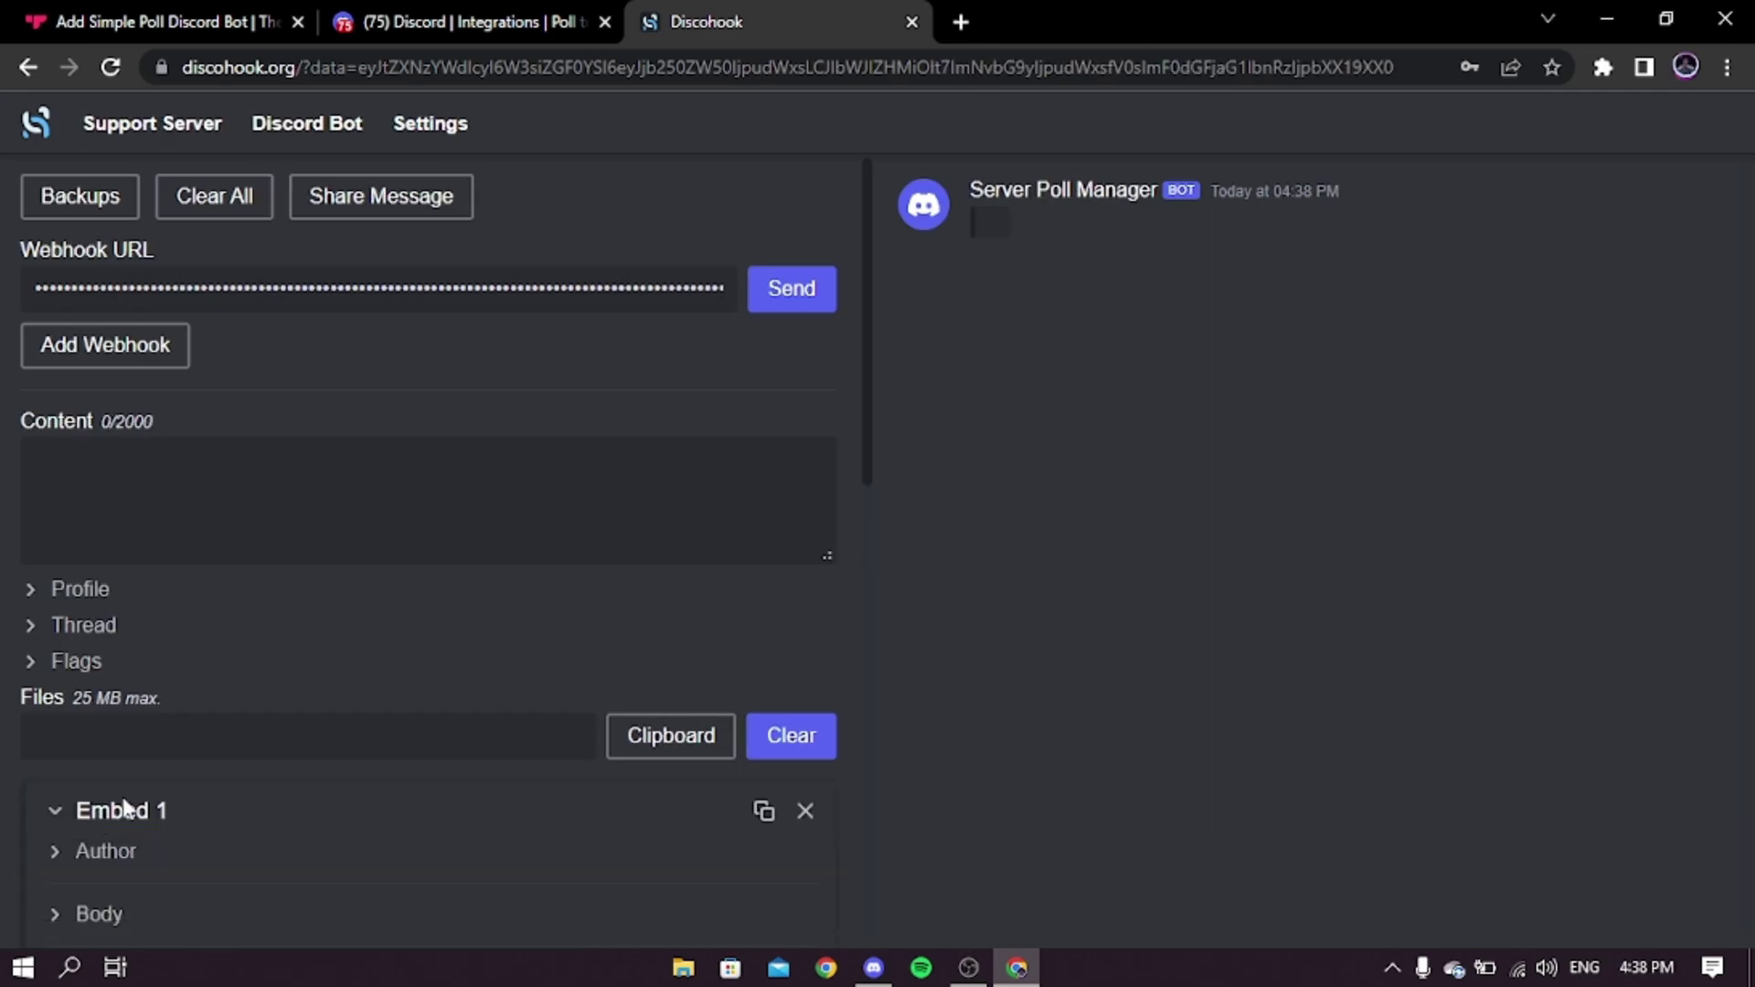
Begin Embed 1's author line with the question 'Do you live in a rural'.
scroll(247, 774, "down", 8)
scroll(247, 774, "up", 5)
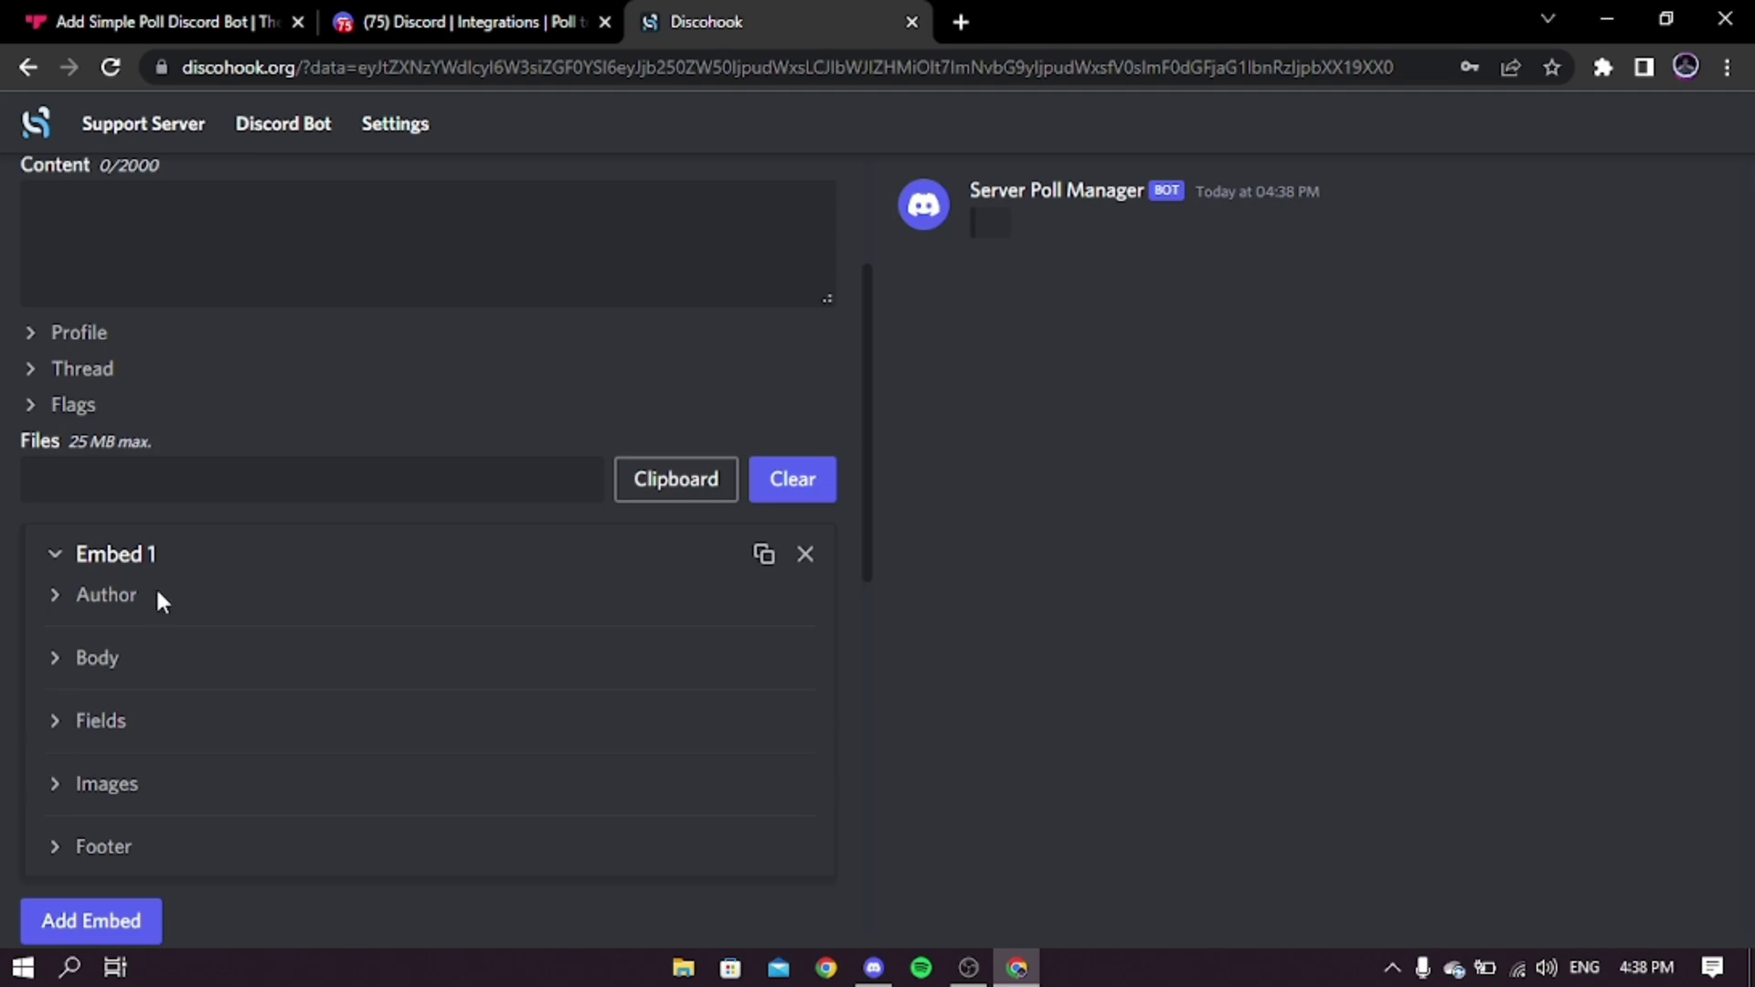
left_click(155, 596)
left_click(137, 665)
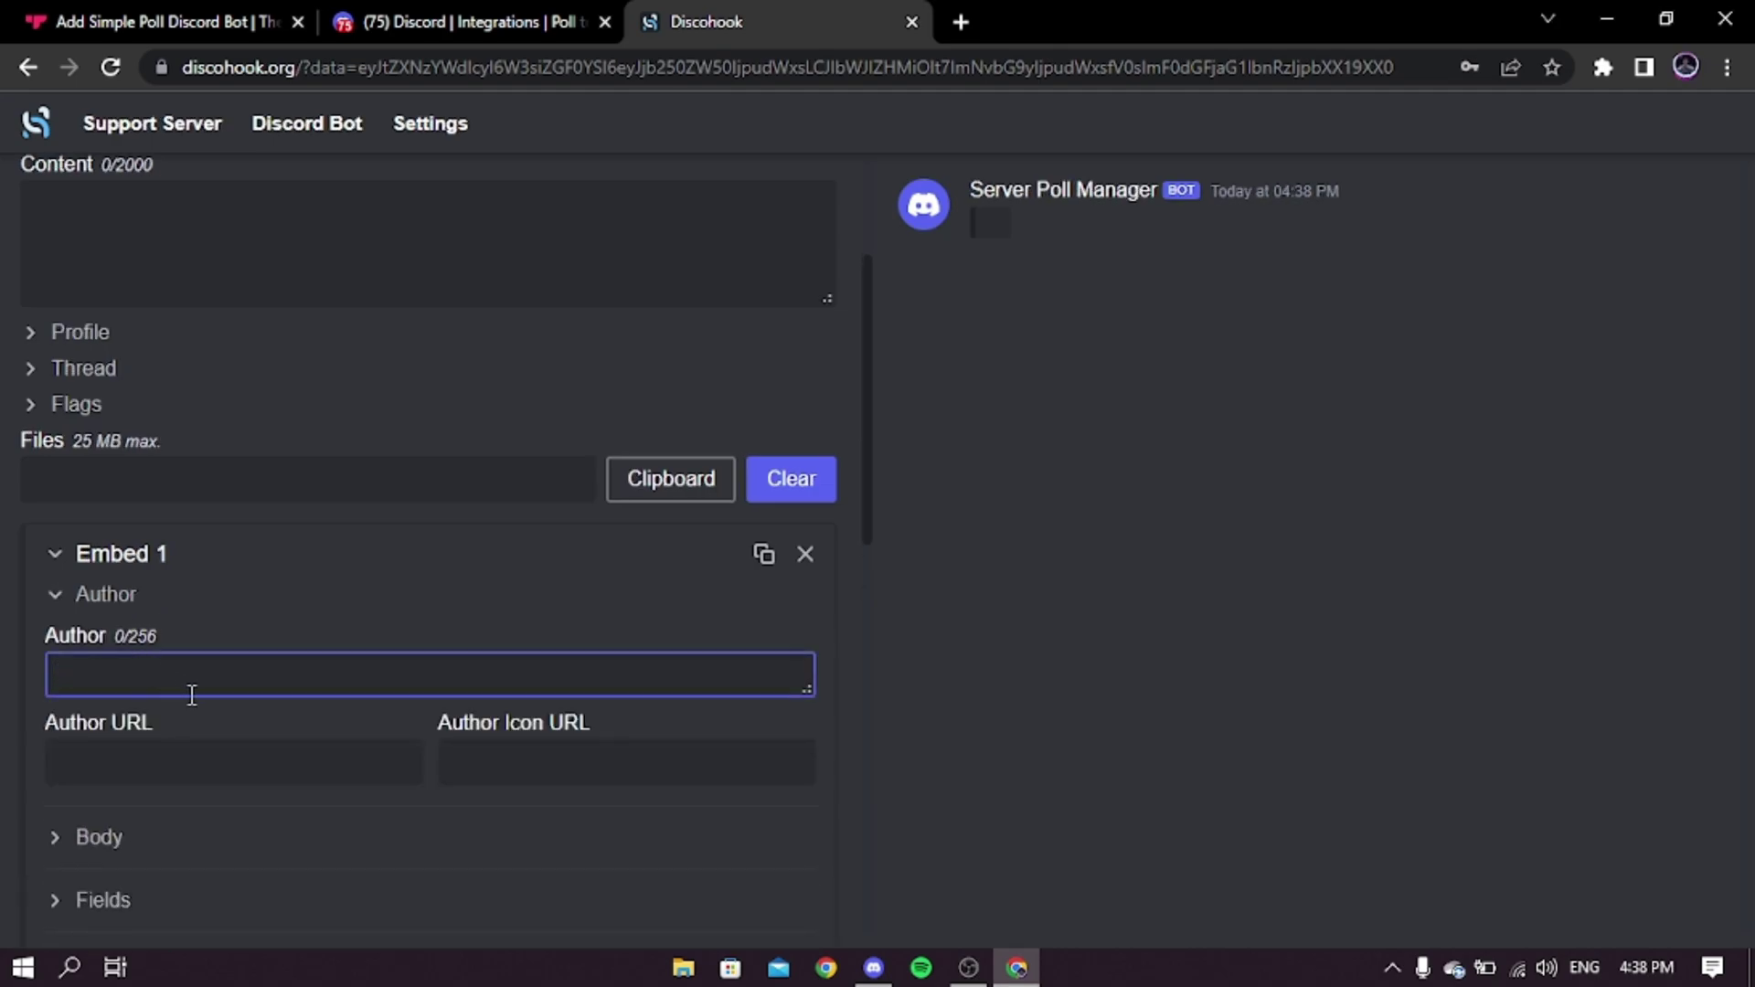
type("Wha")
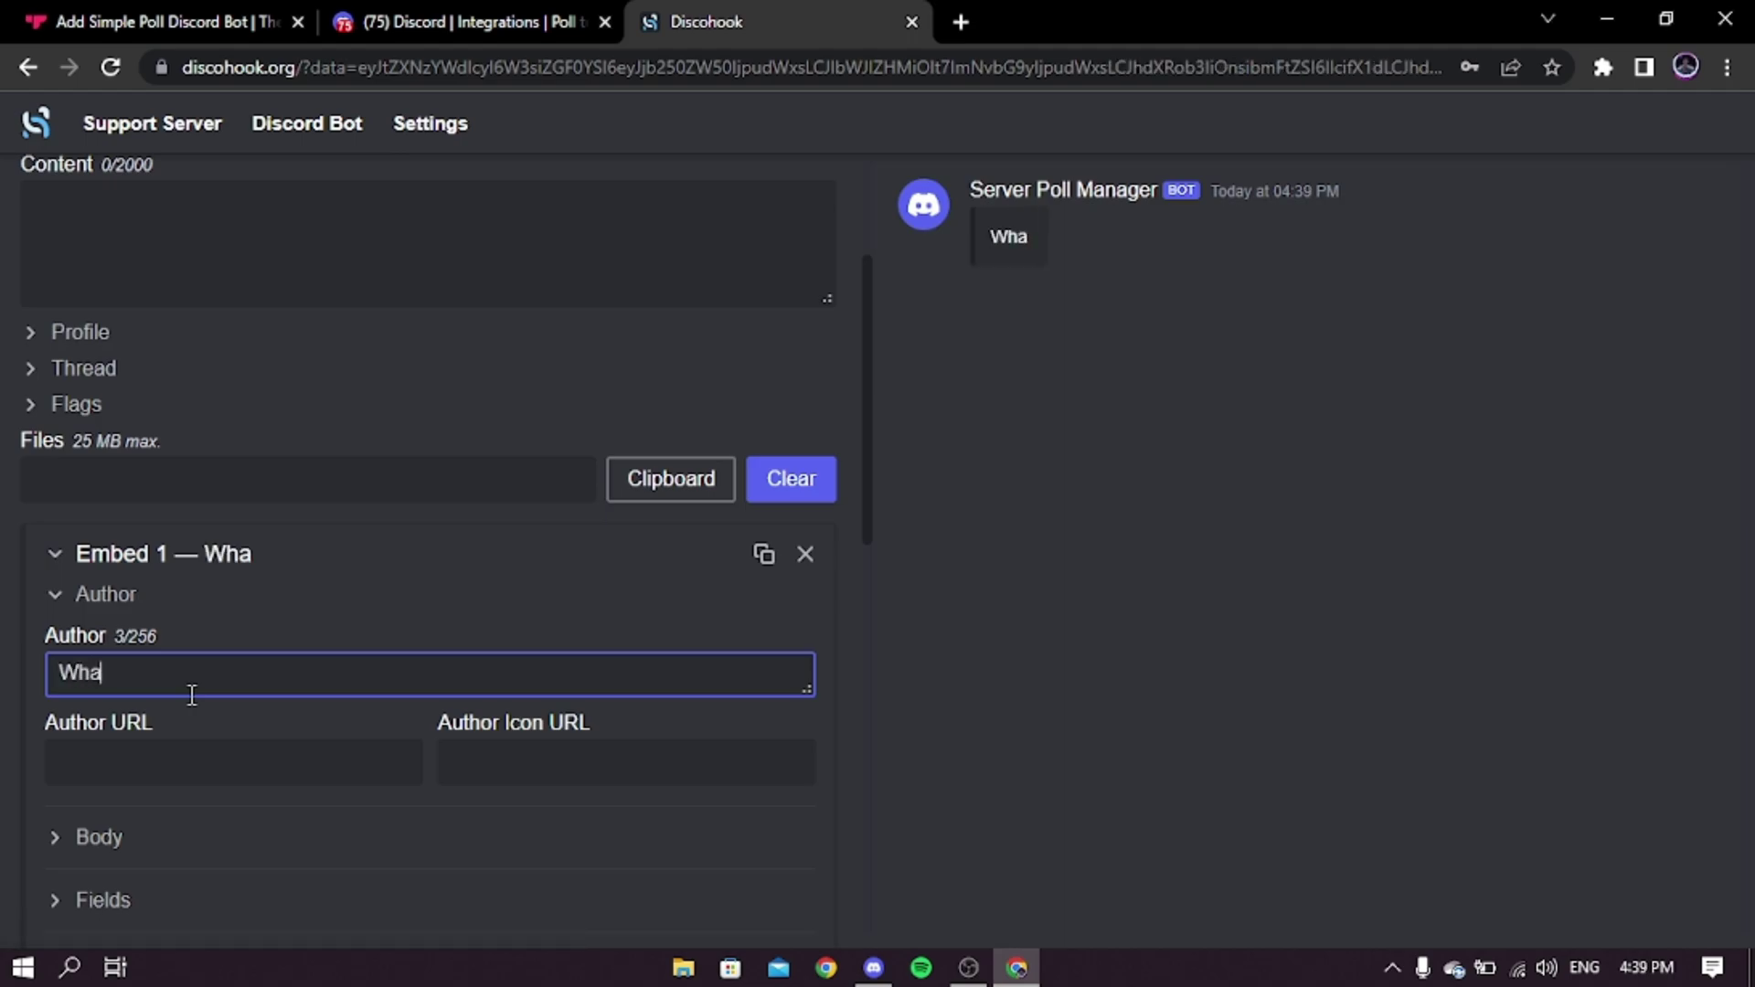
type("t is your")
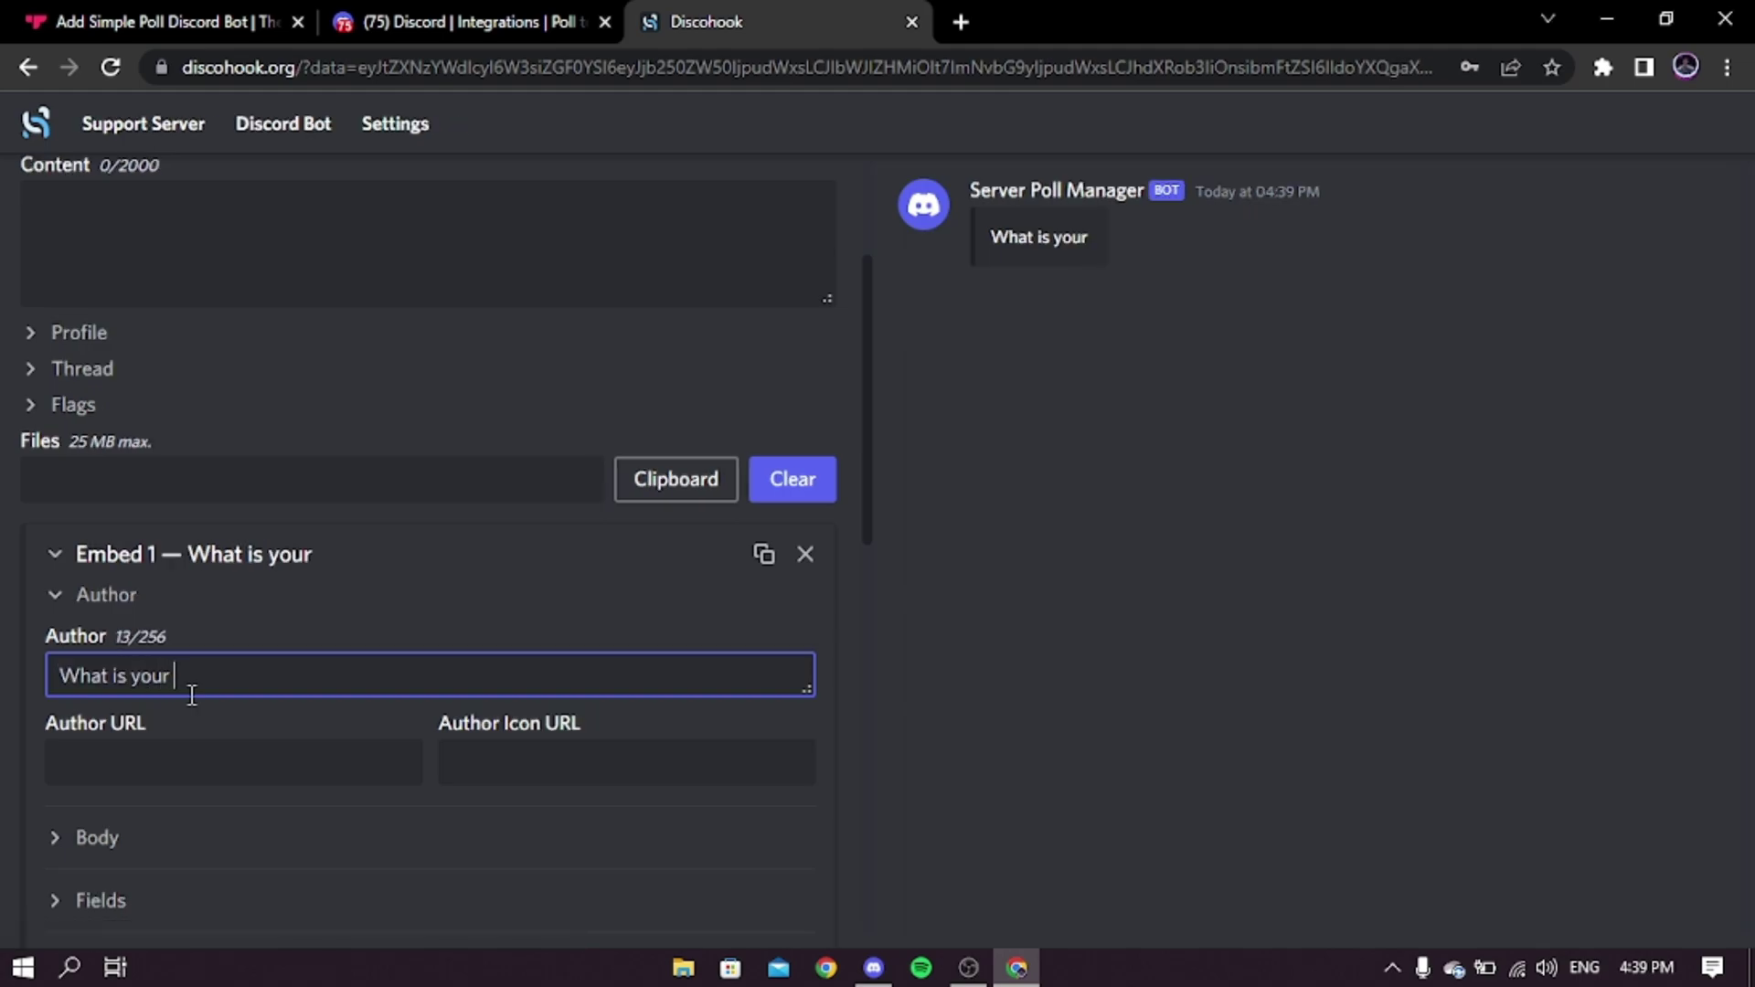
key("BackSpace")
key("BackSpace")
key("BackSpace")
key("BackSpace")
key("BackSpace")
key("BackSpace")
key("BackSpace")
key("BackSpace")
key("BackSpace")
key("BackSpace")
key("BackSpace")
key("BackSpace")
key("BackSpace")
type("Do you")
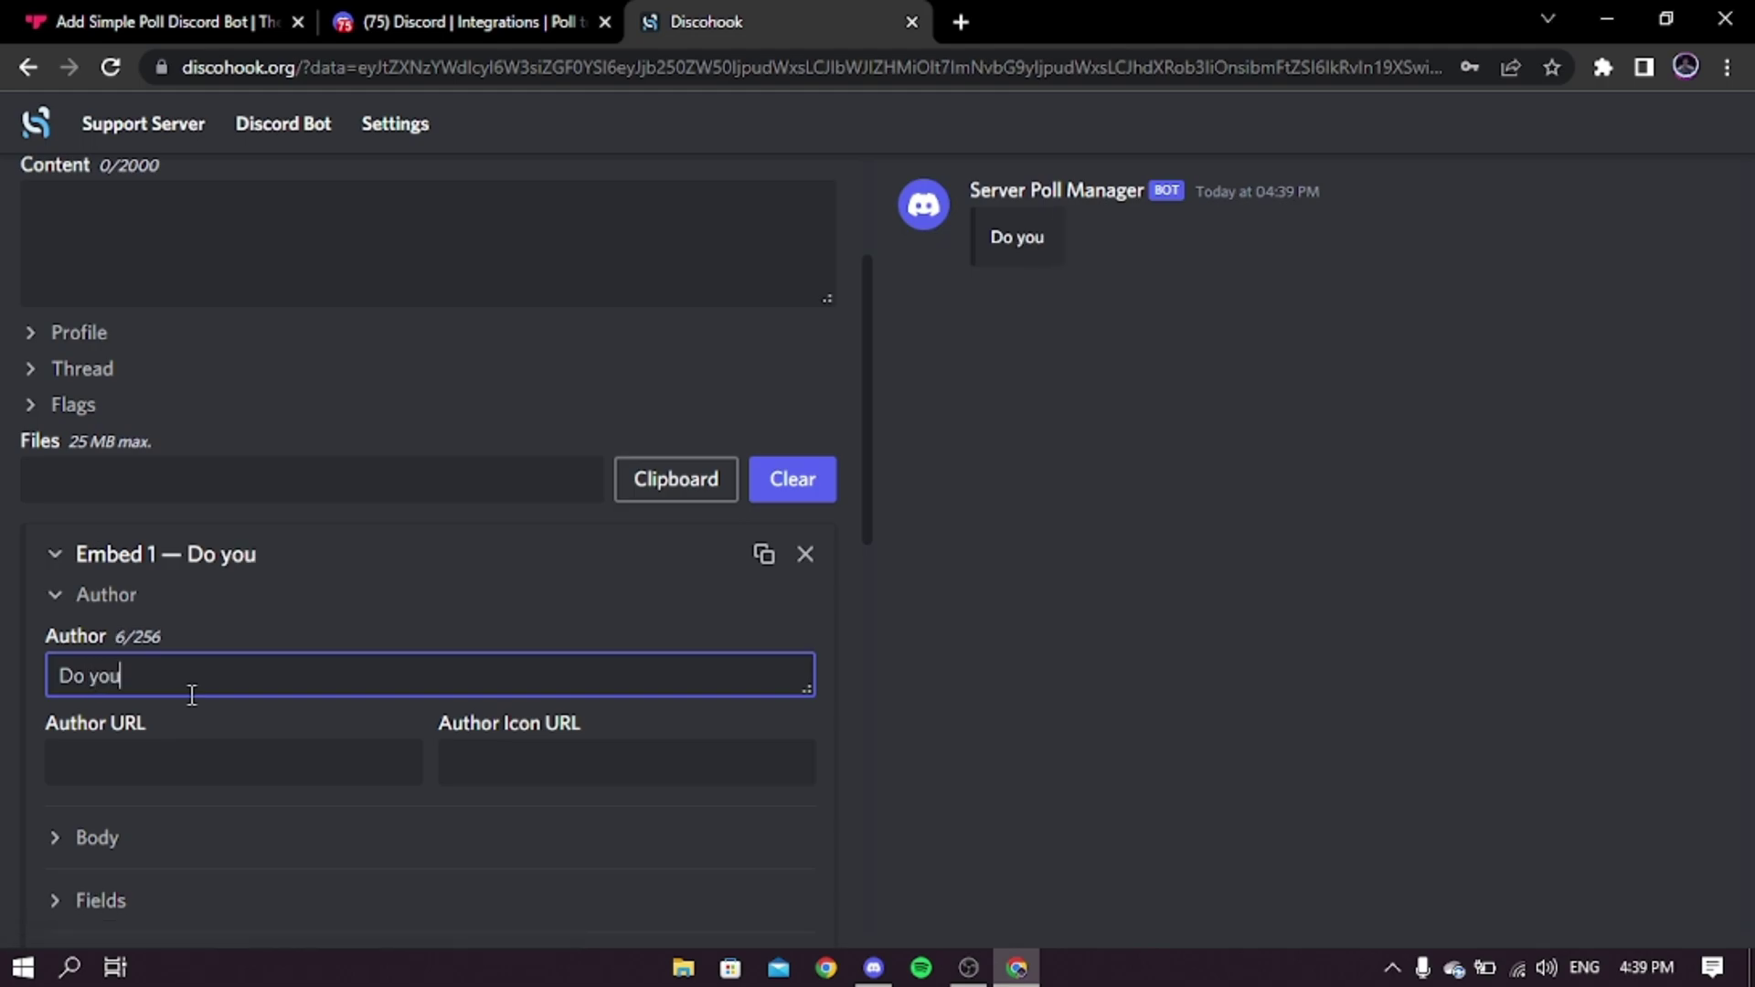
type(" live in a rural")
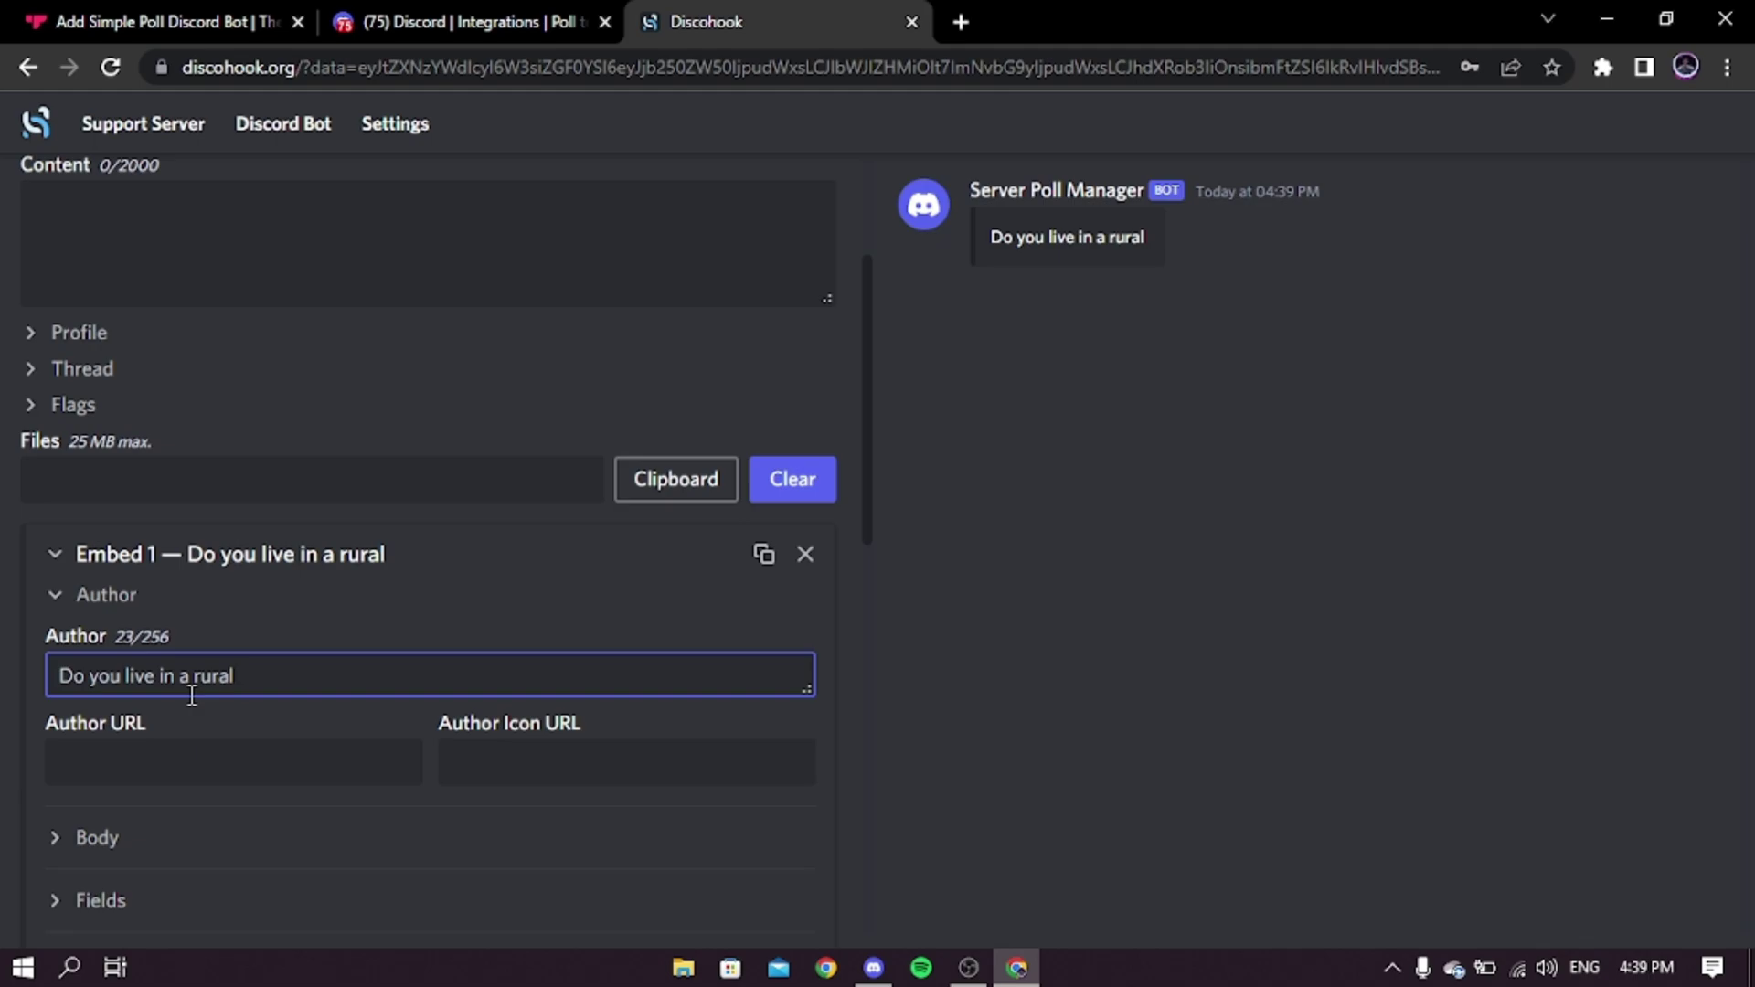
key("BackSpace")
key("BackSpace")
key("BackSpace")
key("BackSpace")
type("ral")
Capitalize Rural, finish the author line with 'area or Urban area', and expand Body.
key("Left")
key("Left")
key("Left")
key("Left")
key("Left")
key("BackSpace")
type("r")
key("BackSpace")
type("R")
key("Right")
key("Right")
key("Right")
key("Right")
key("Right")
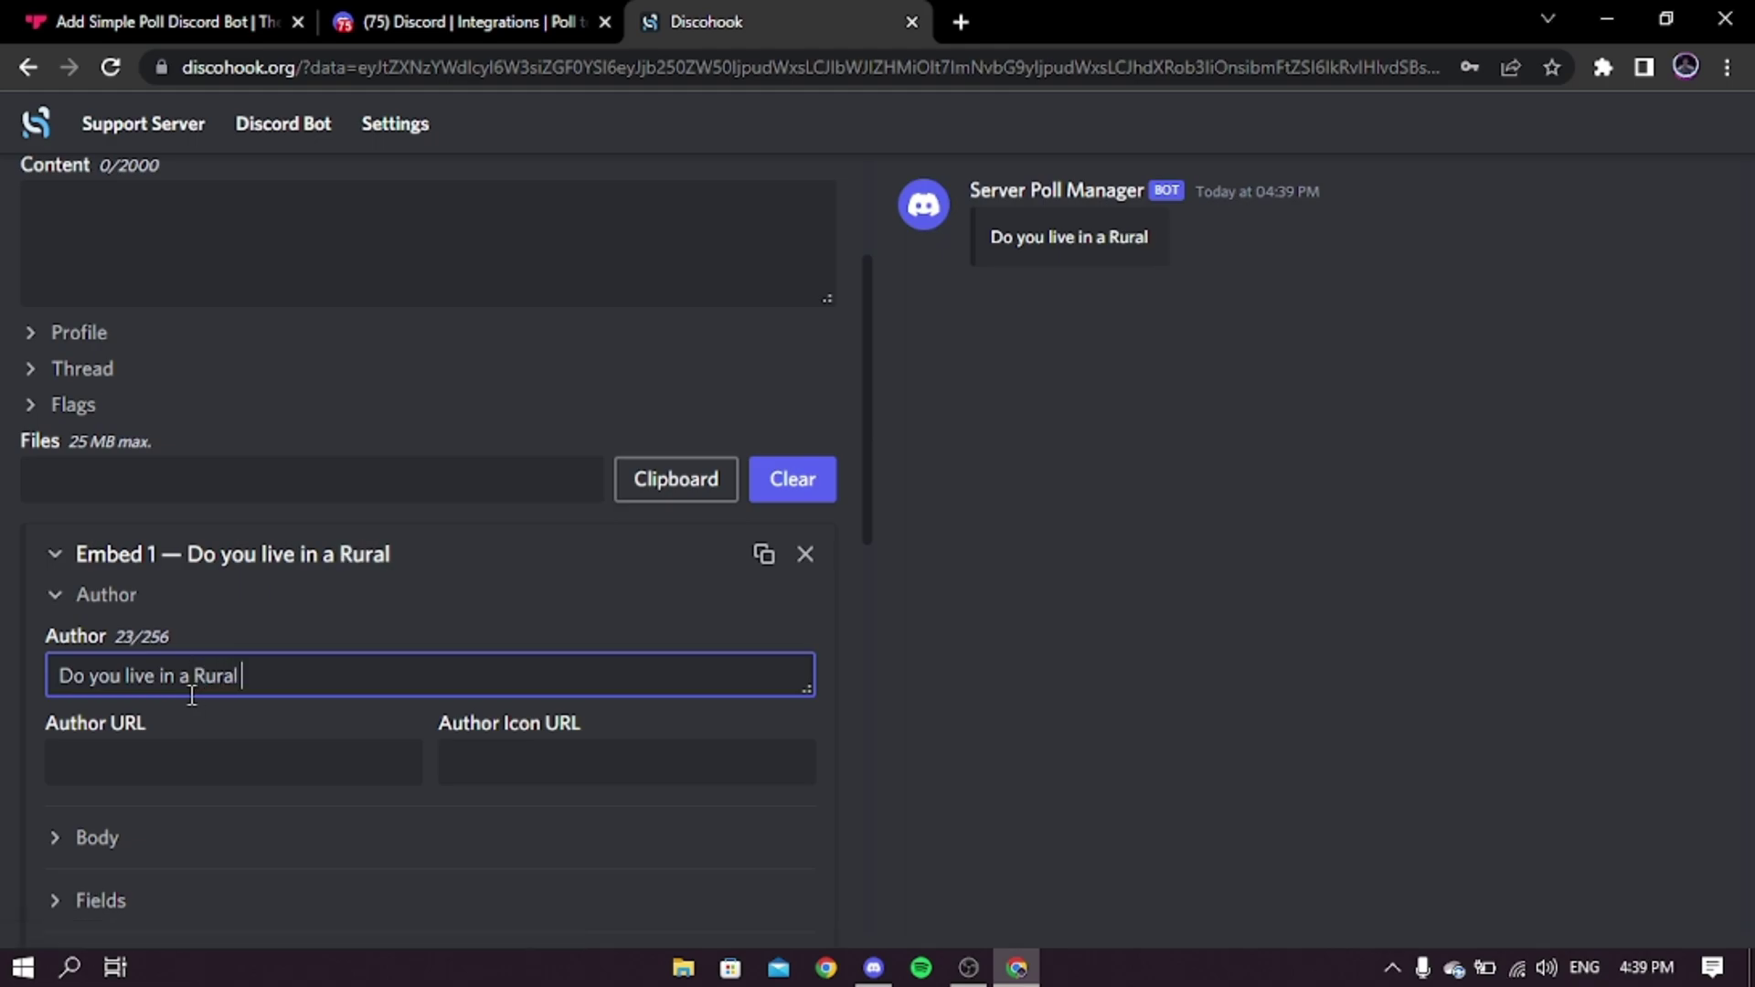
type("area ")
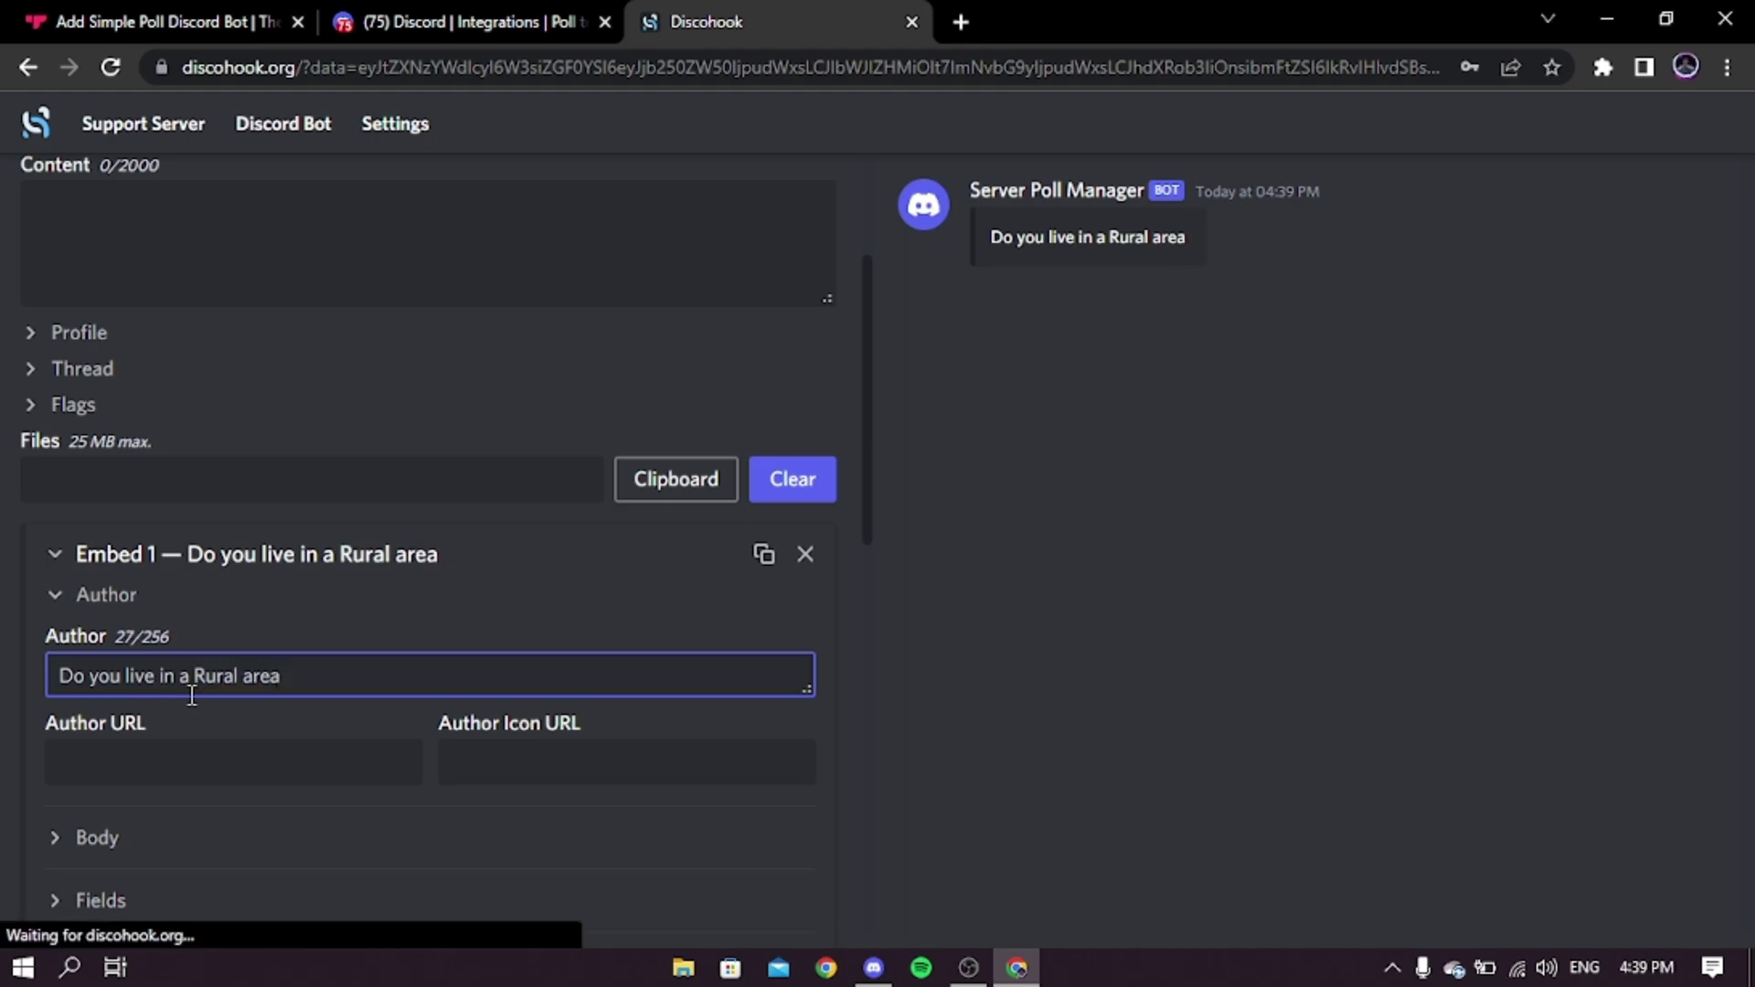
type("or U")
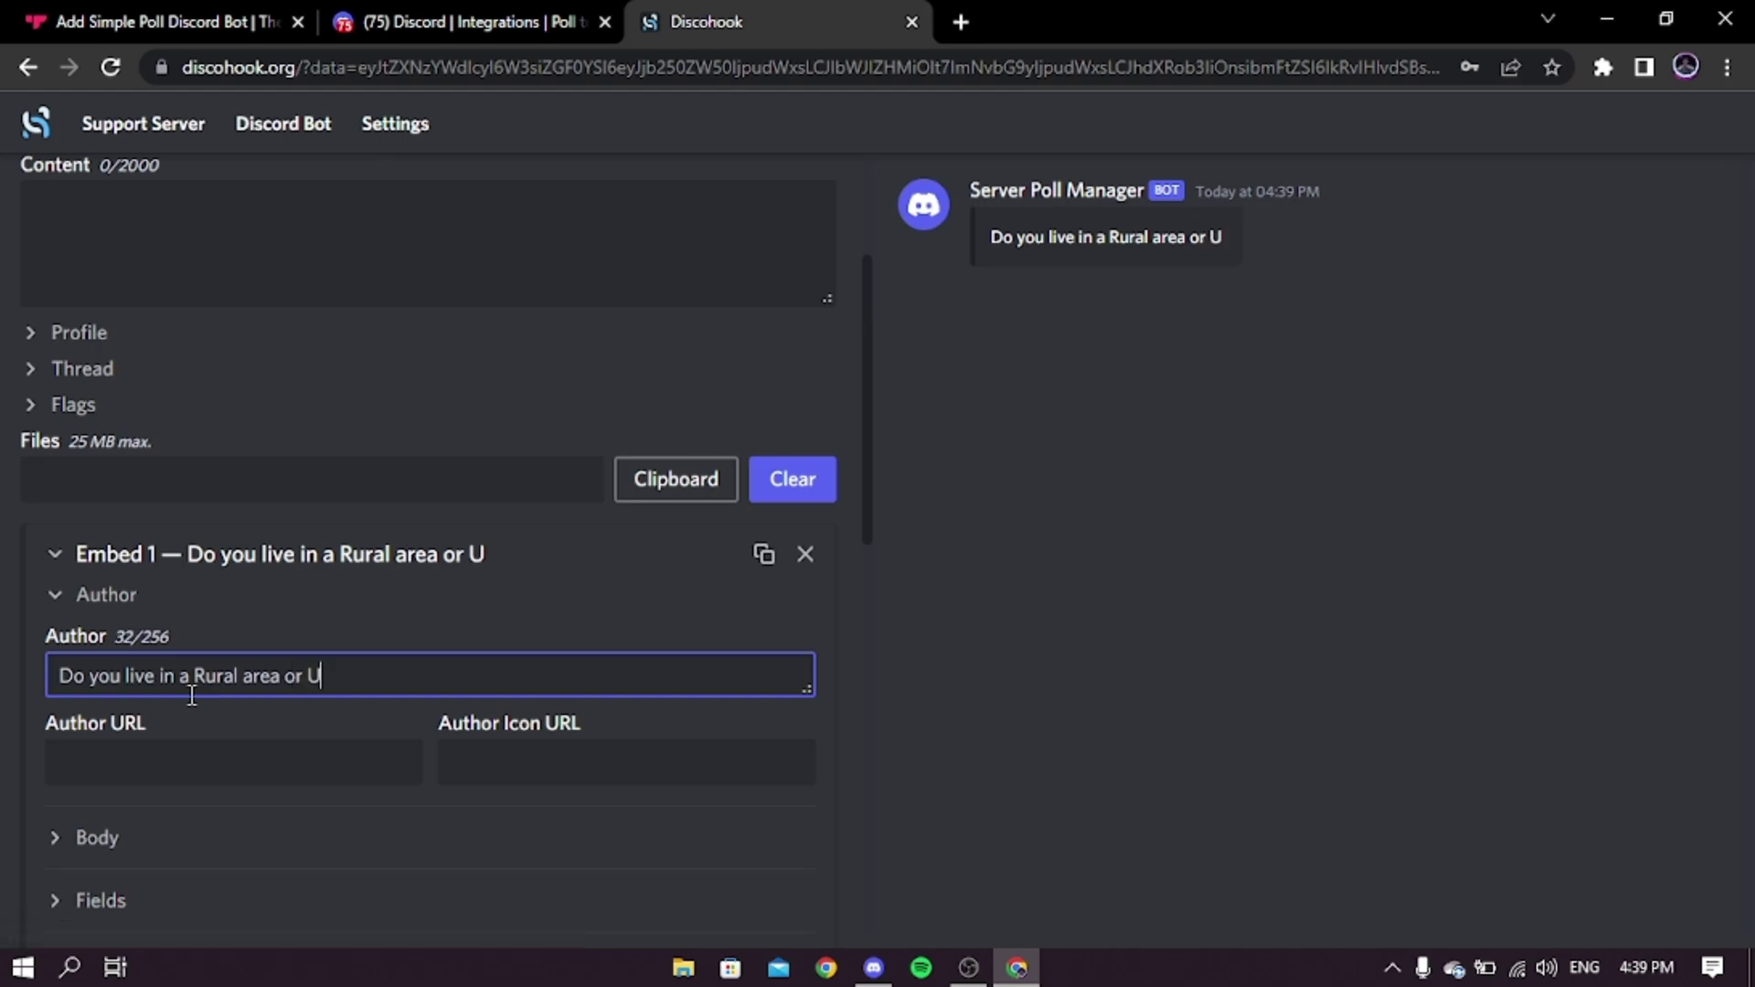
type("rban a")
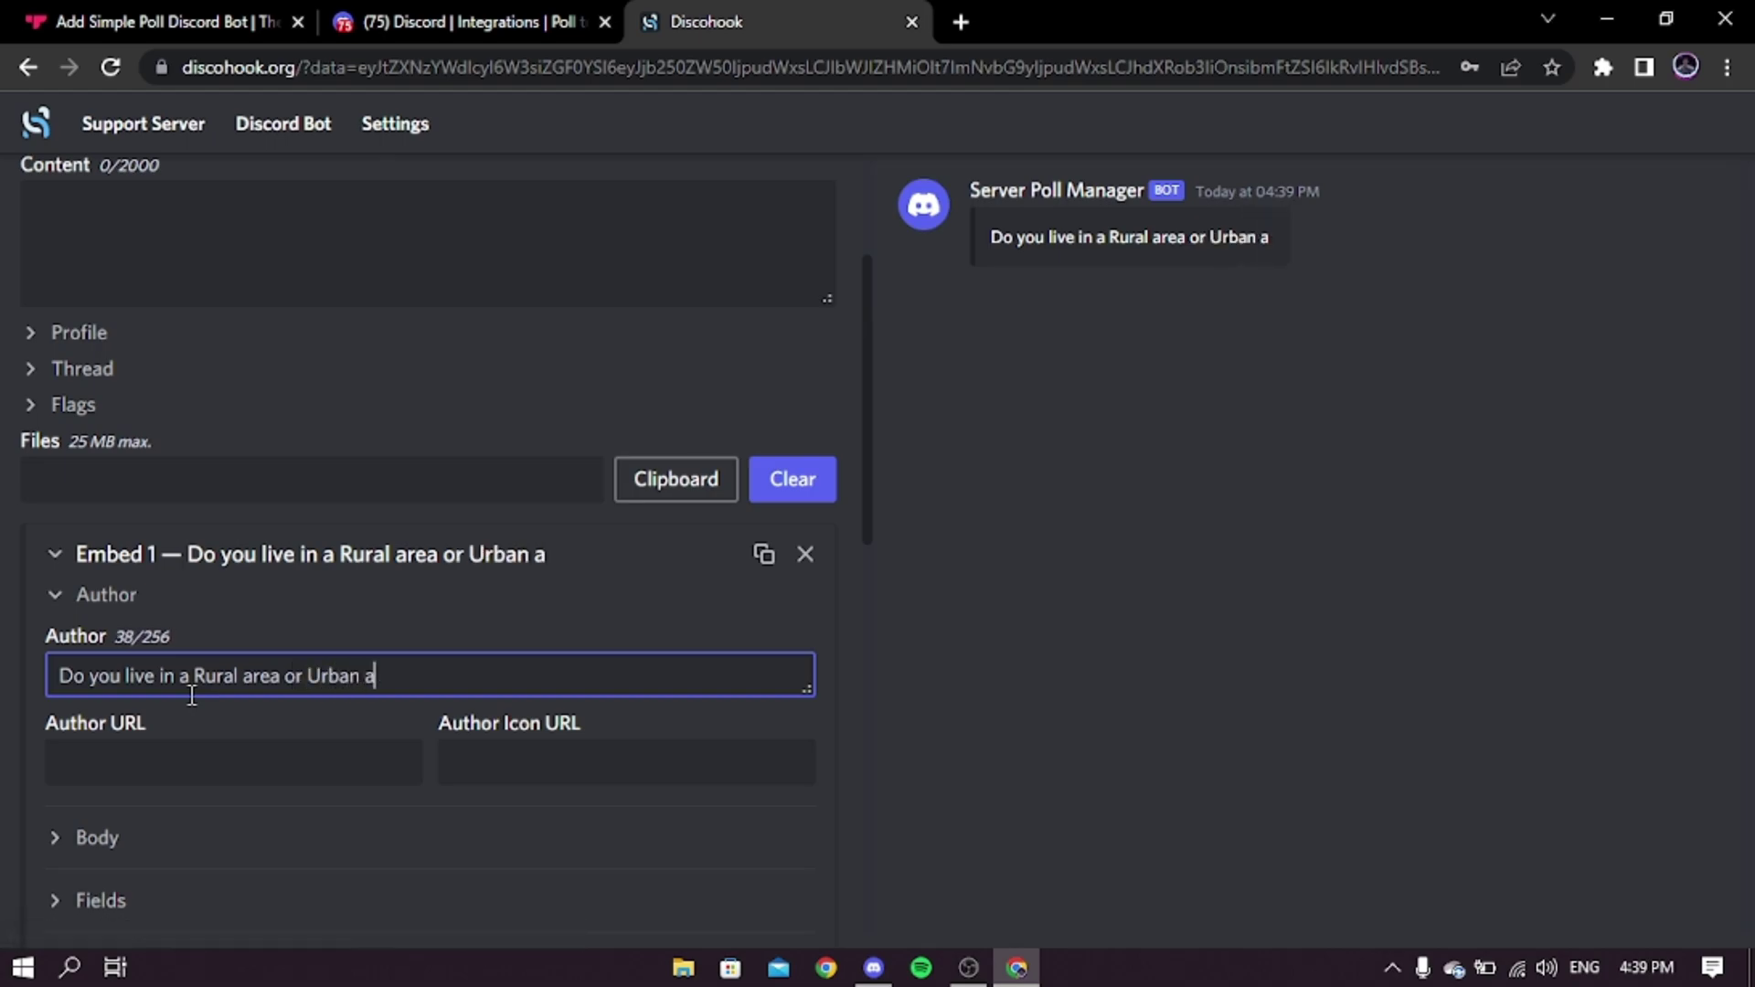
type("rea")
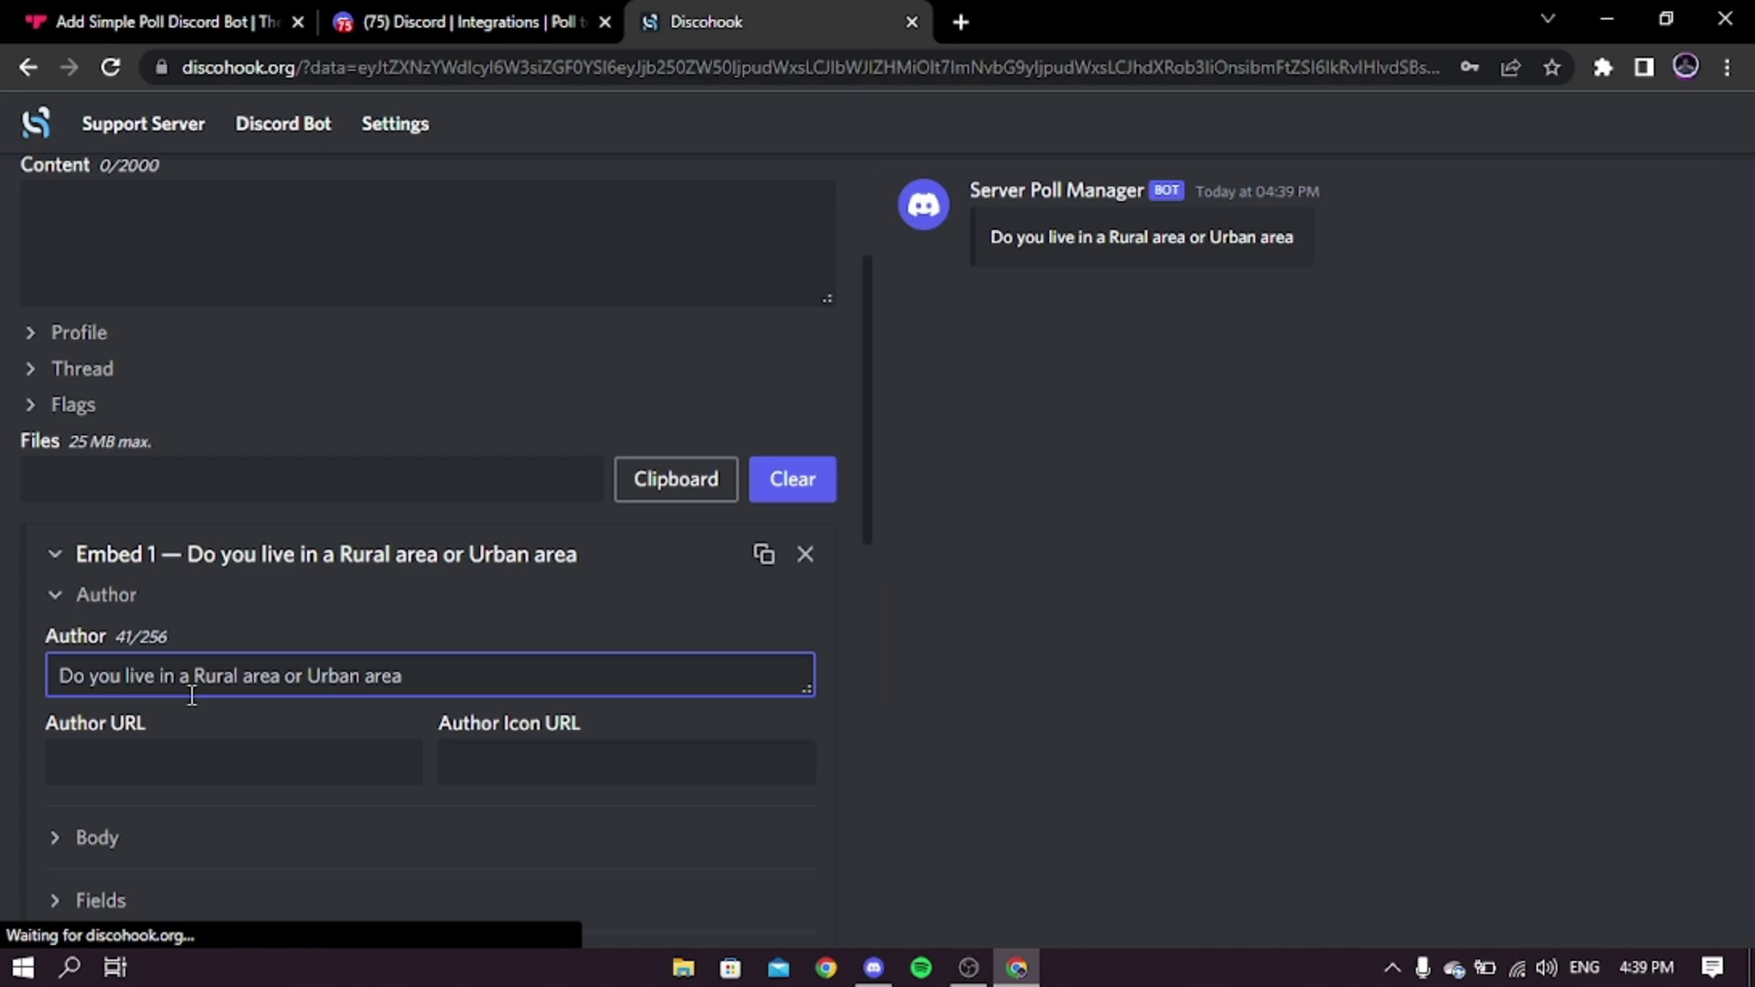
scroll(510, 619, "down", 3)
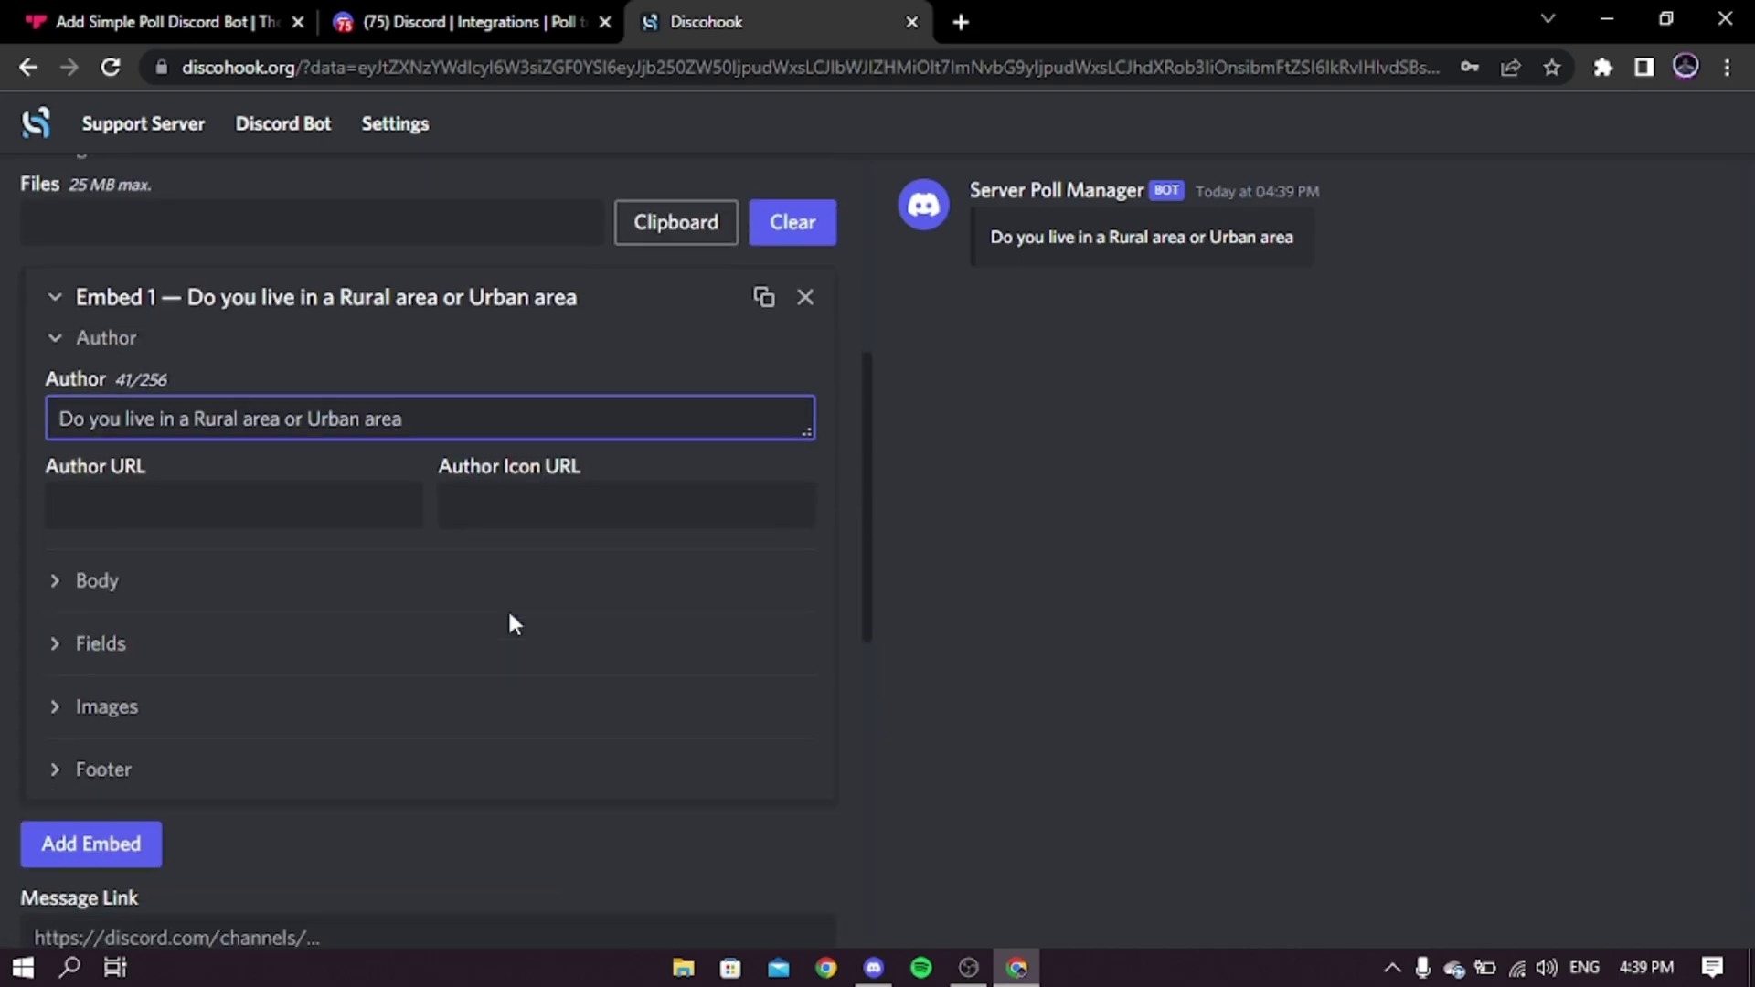
scroll(509, 622, "up", 2)
scroll(502, 618, "down", 2)
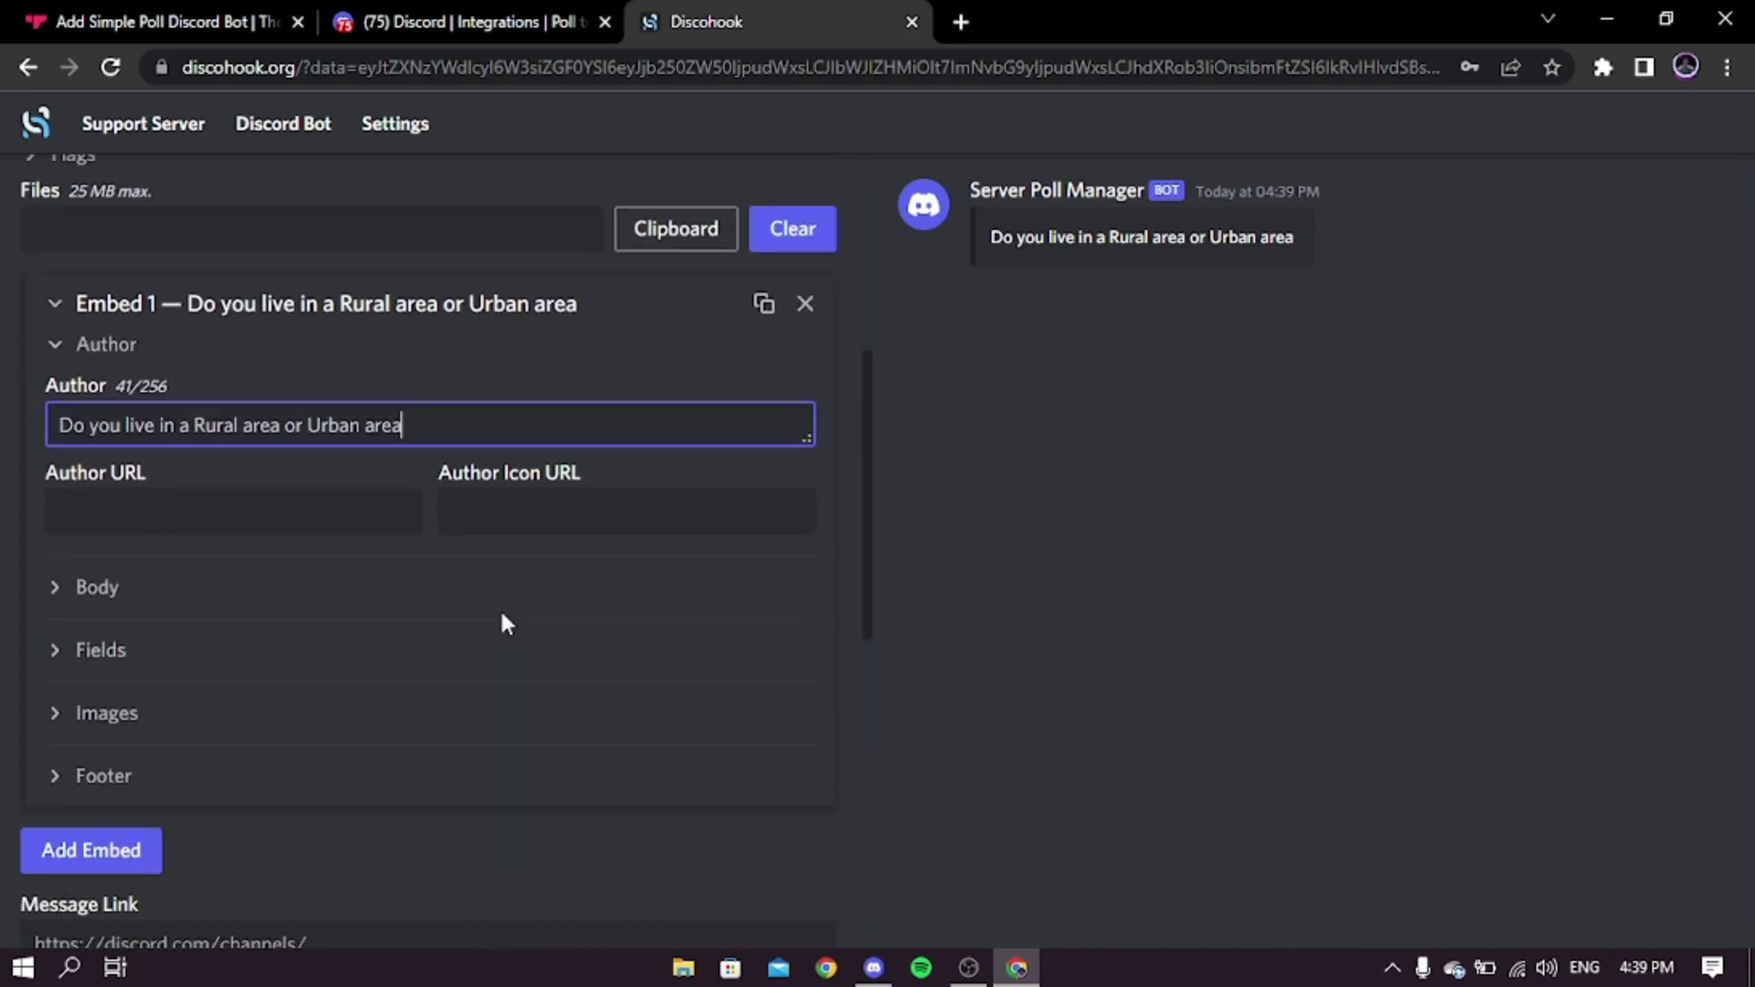
left_click(297, 576)
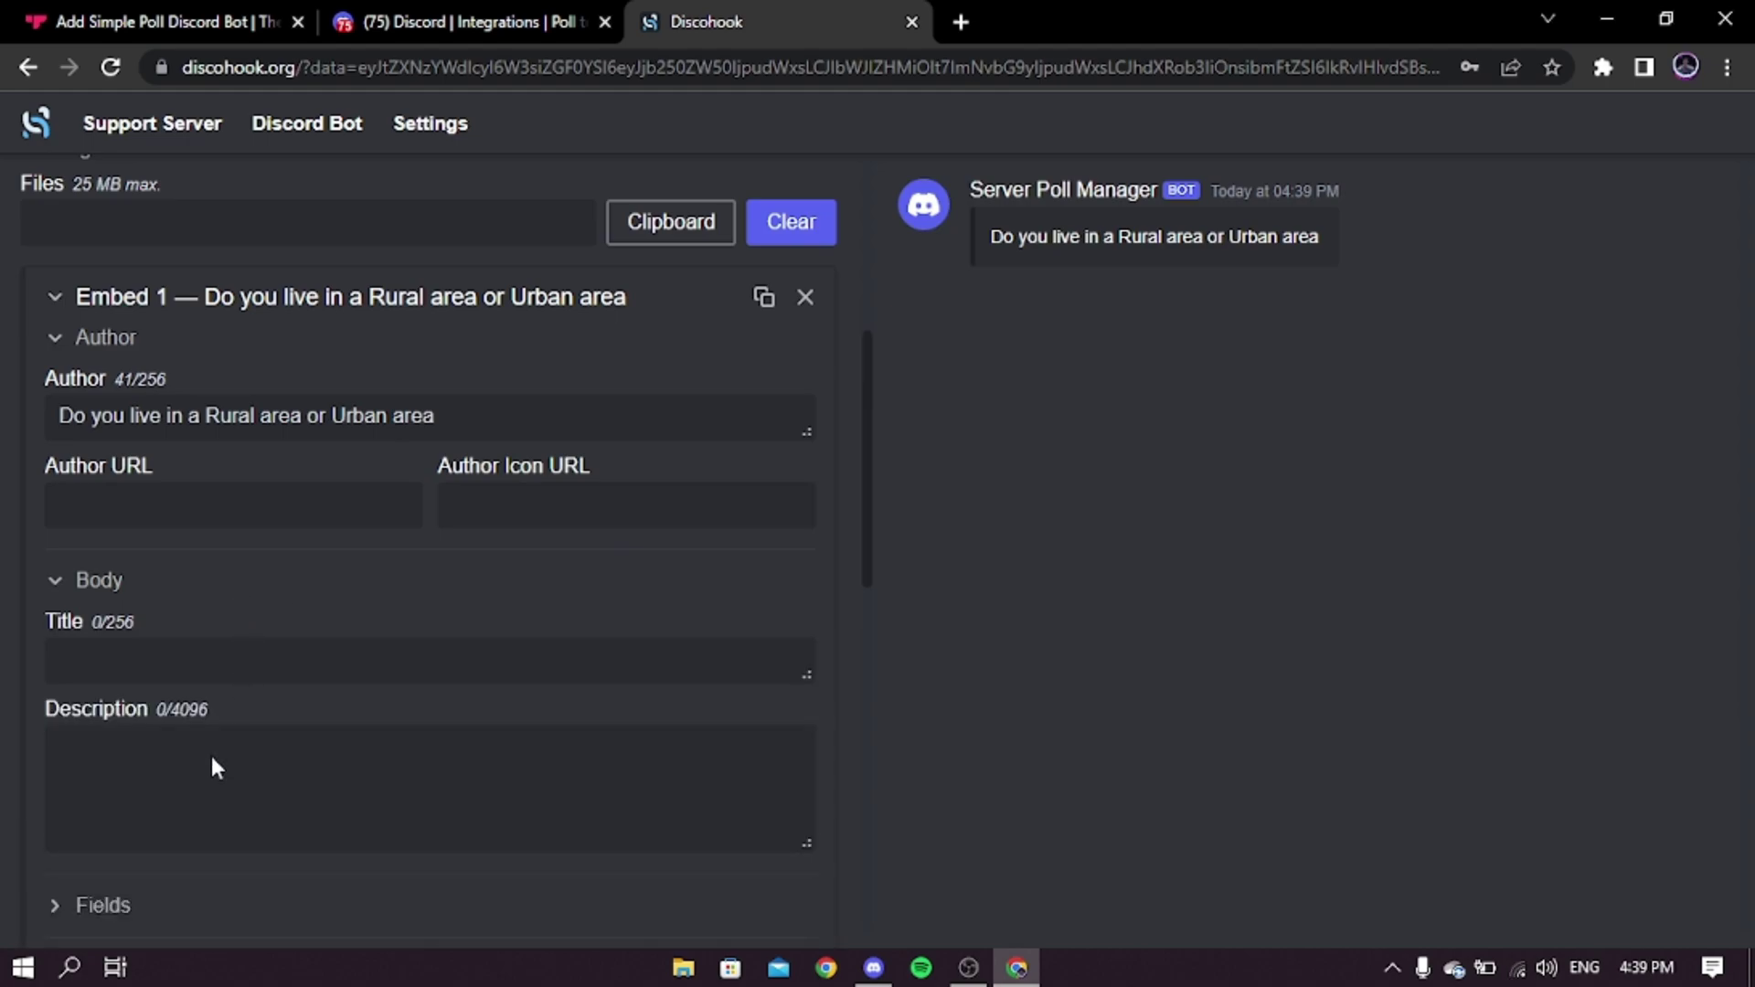
Write the embed description as two lines: '1. Rural' and '2. Urban'.
left_click(213, 757)
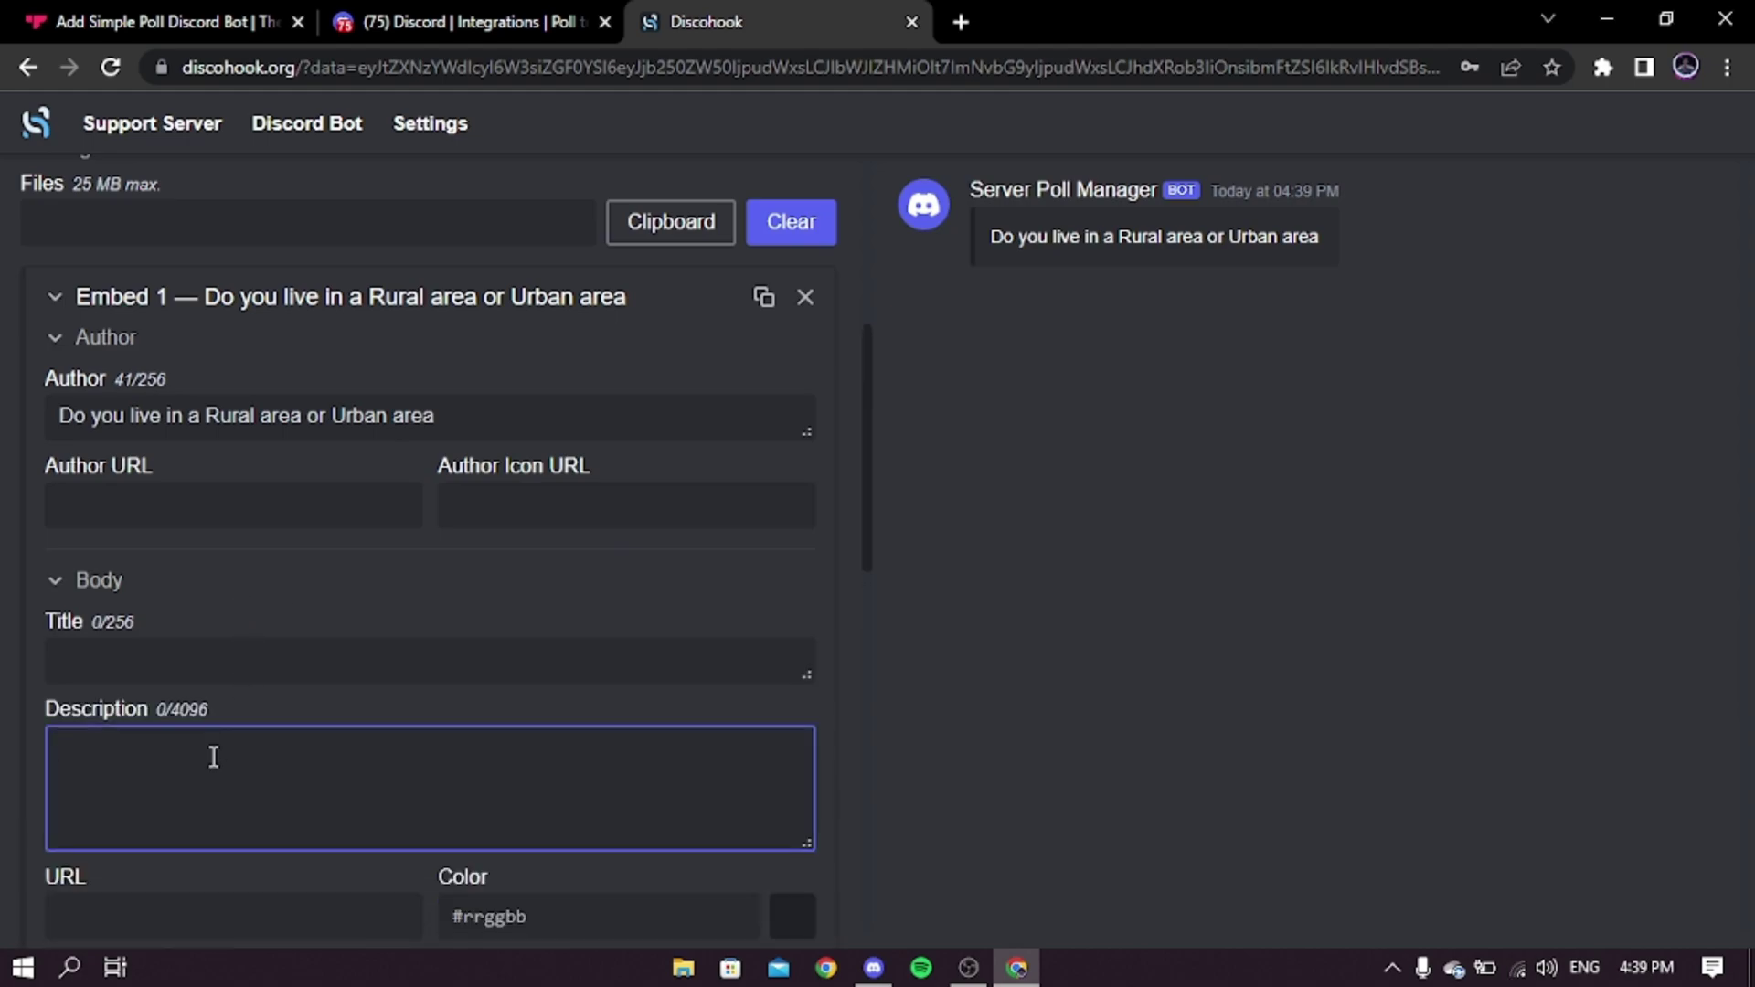
scroll(213, 757, "down", 1)
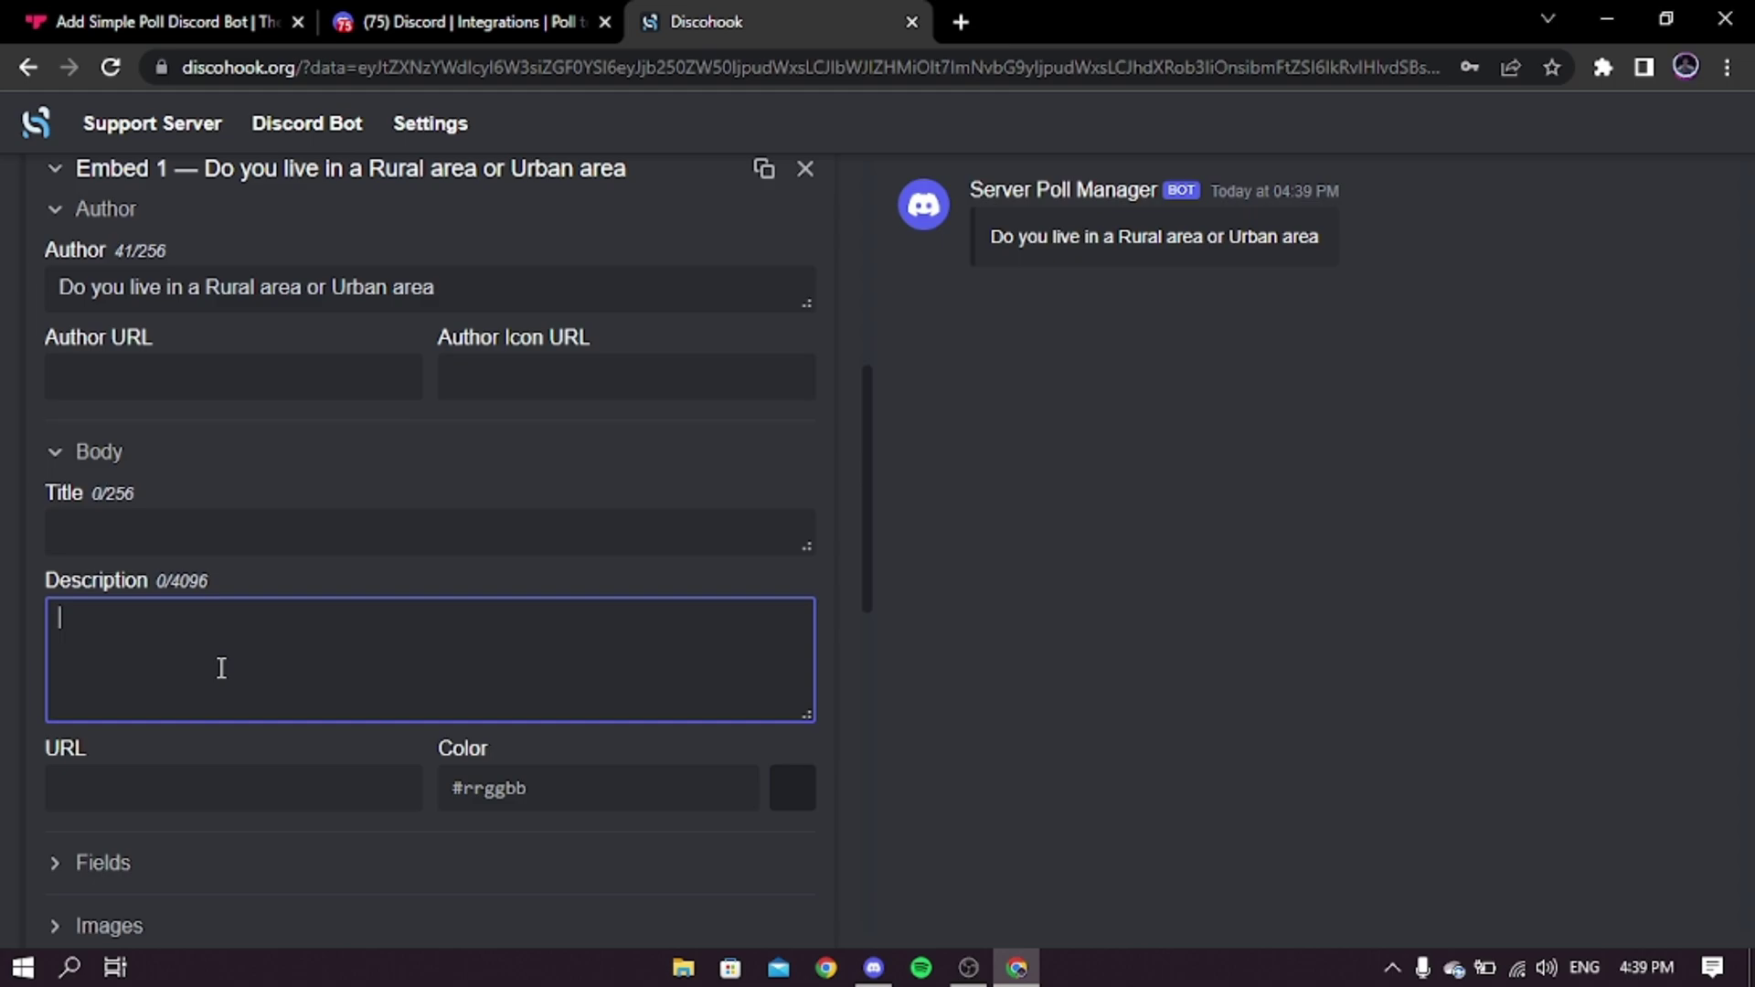
type("1")
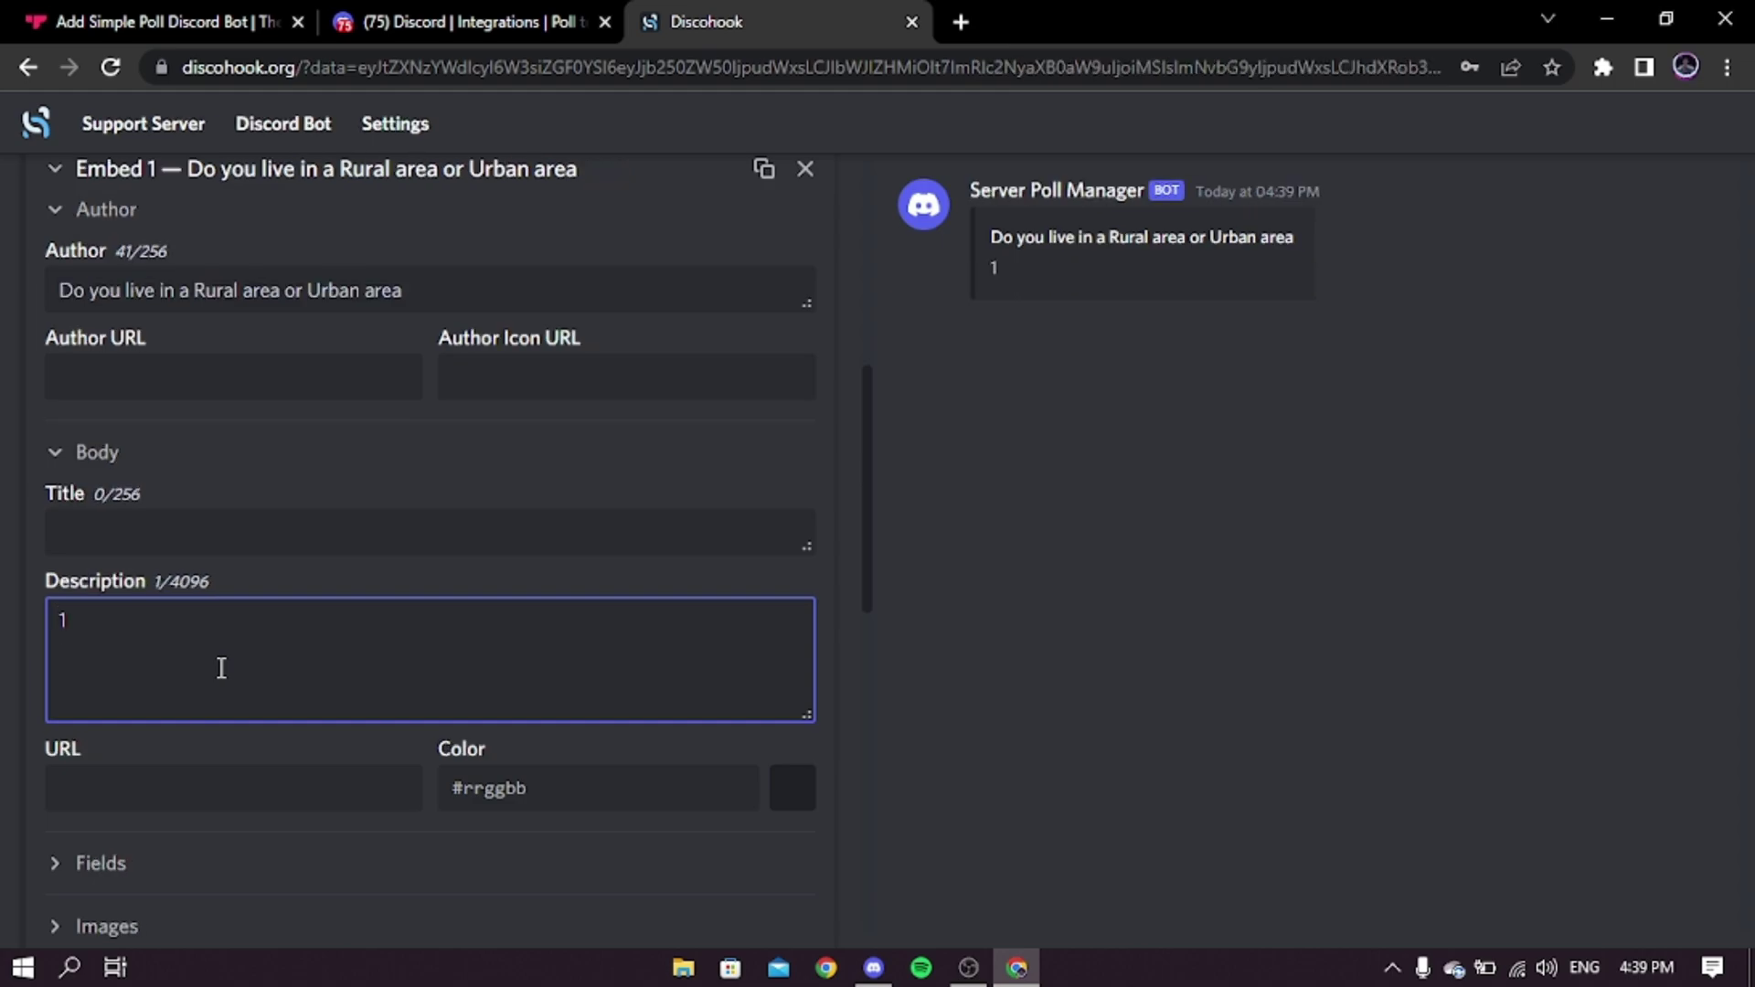
key("BackSpace")
key("Return")
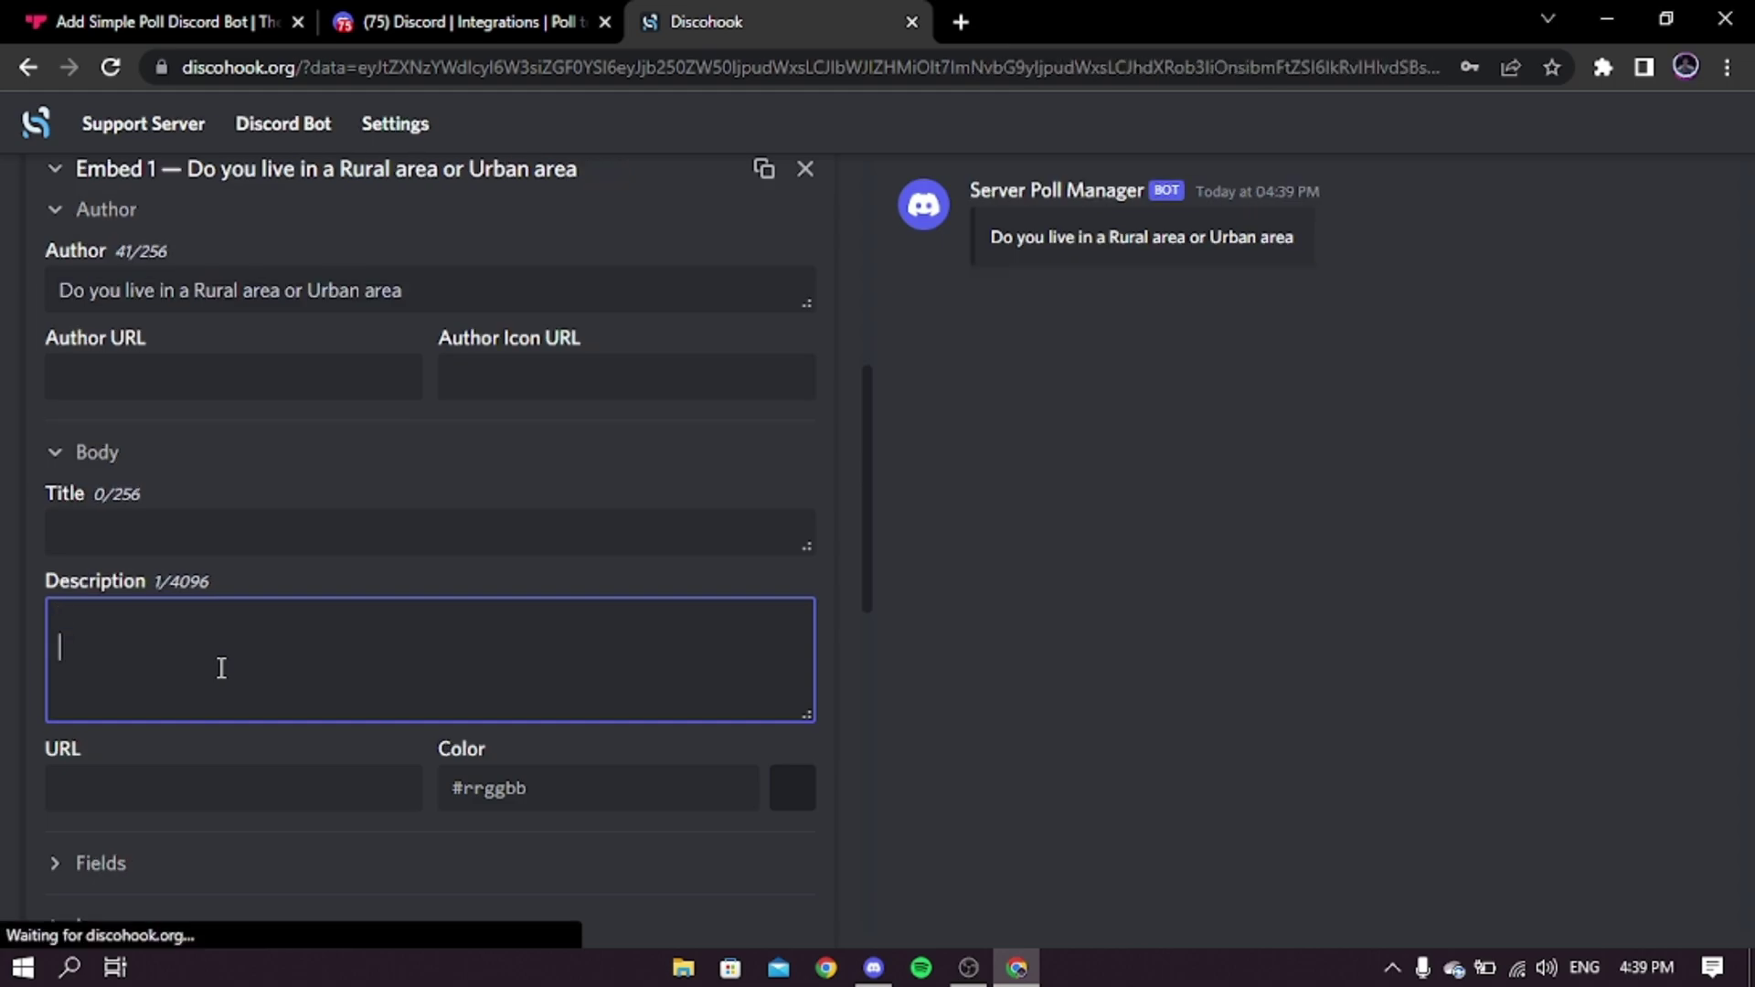
type("1.")
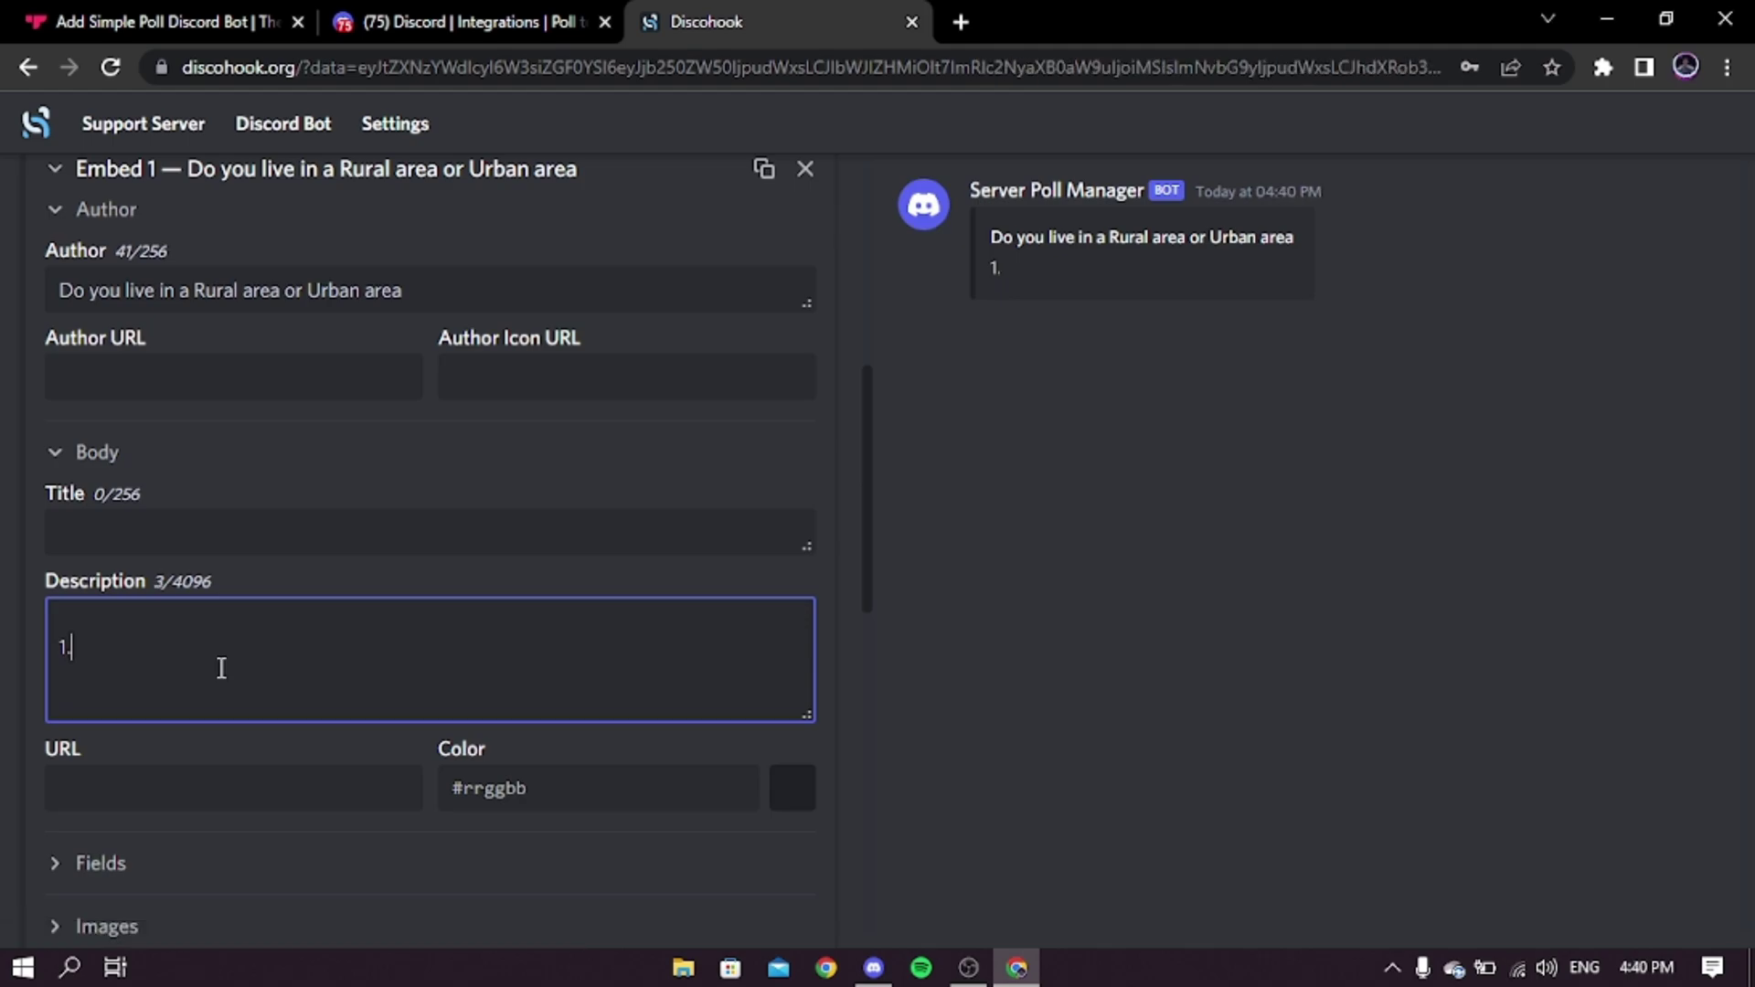
type(" Rural")
key("Return")
type("2")
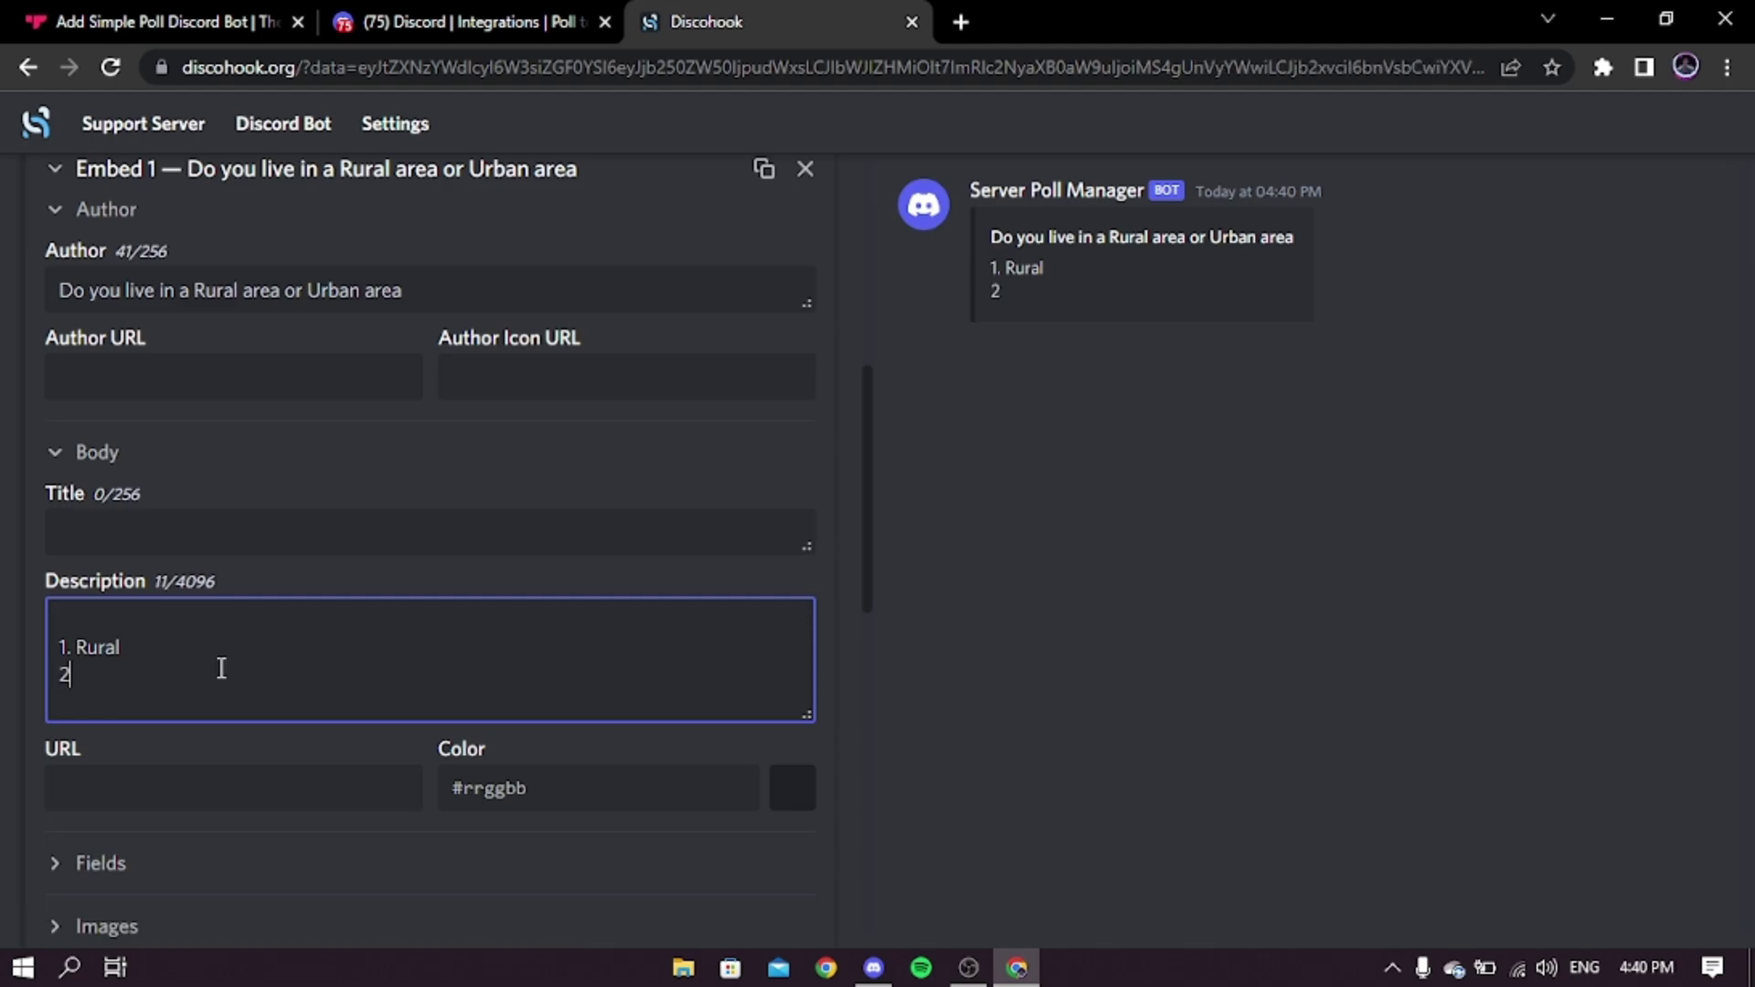
type(". ")
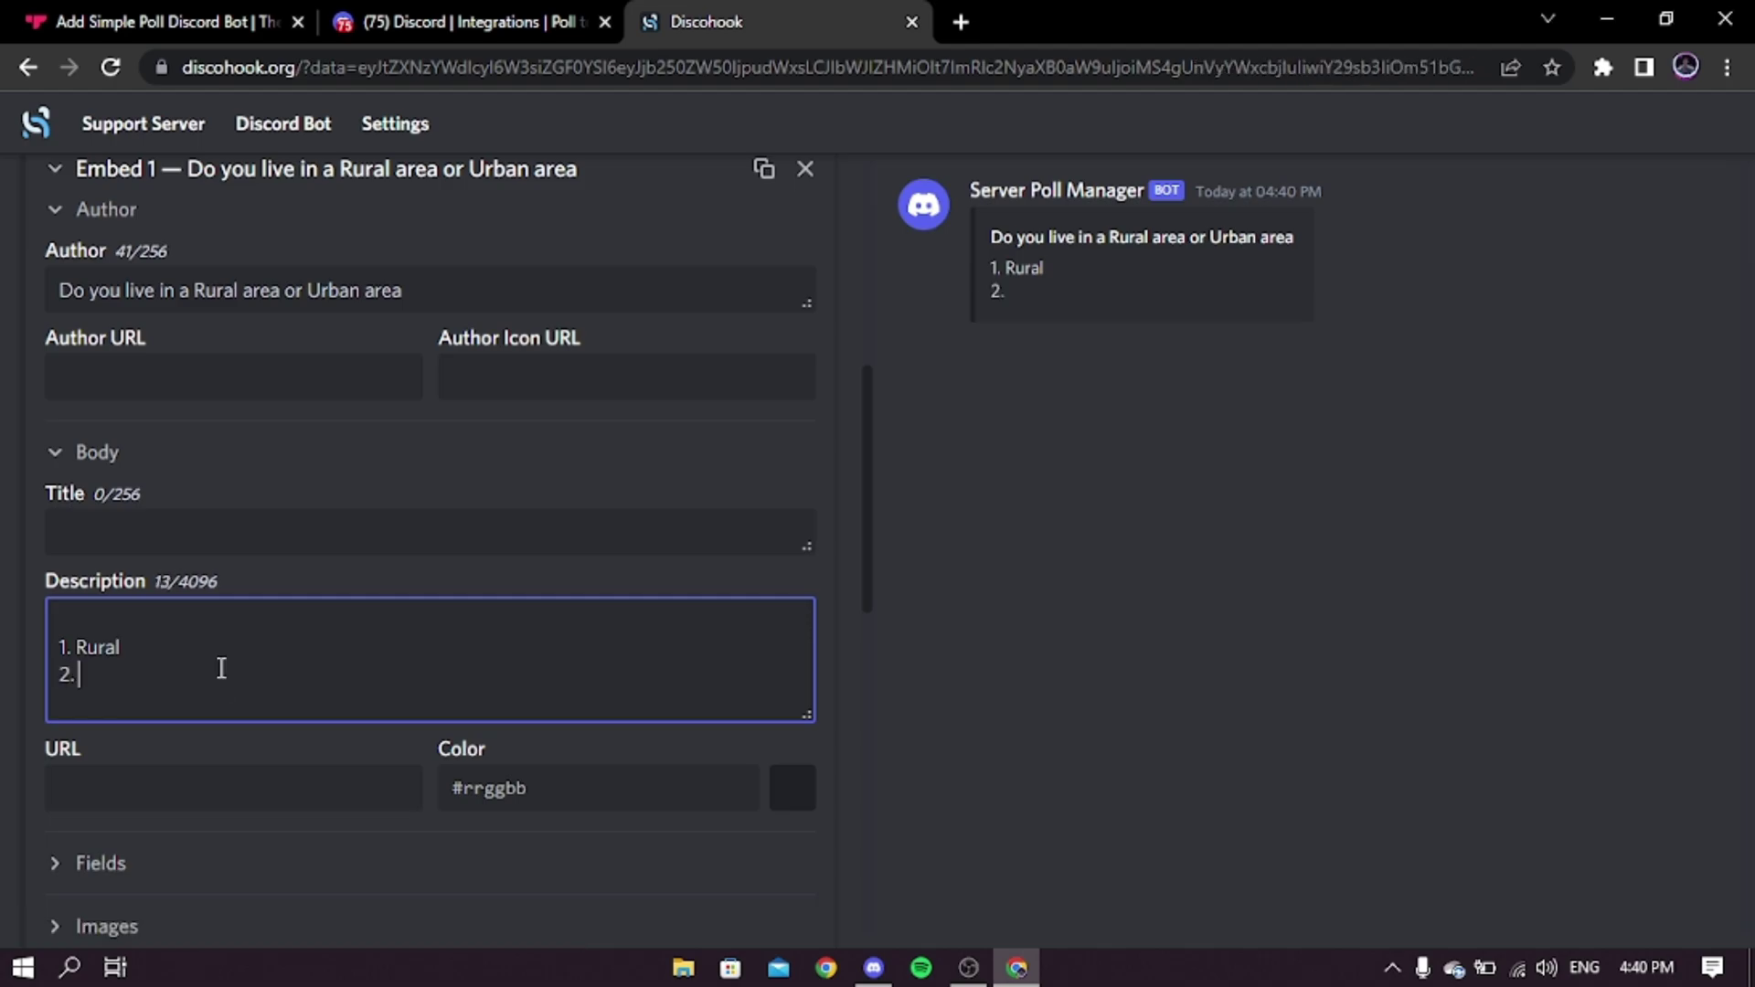
type("Ura]")
key("BackSpace")
type("ban")
scroll(221, 668, "down", 3)
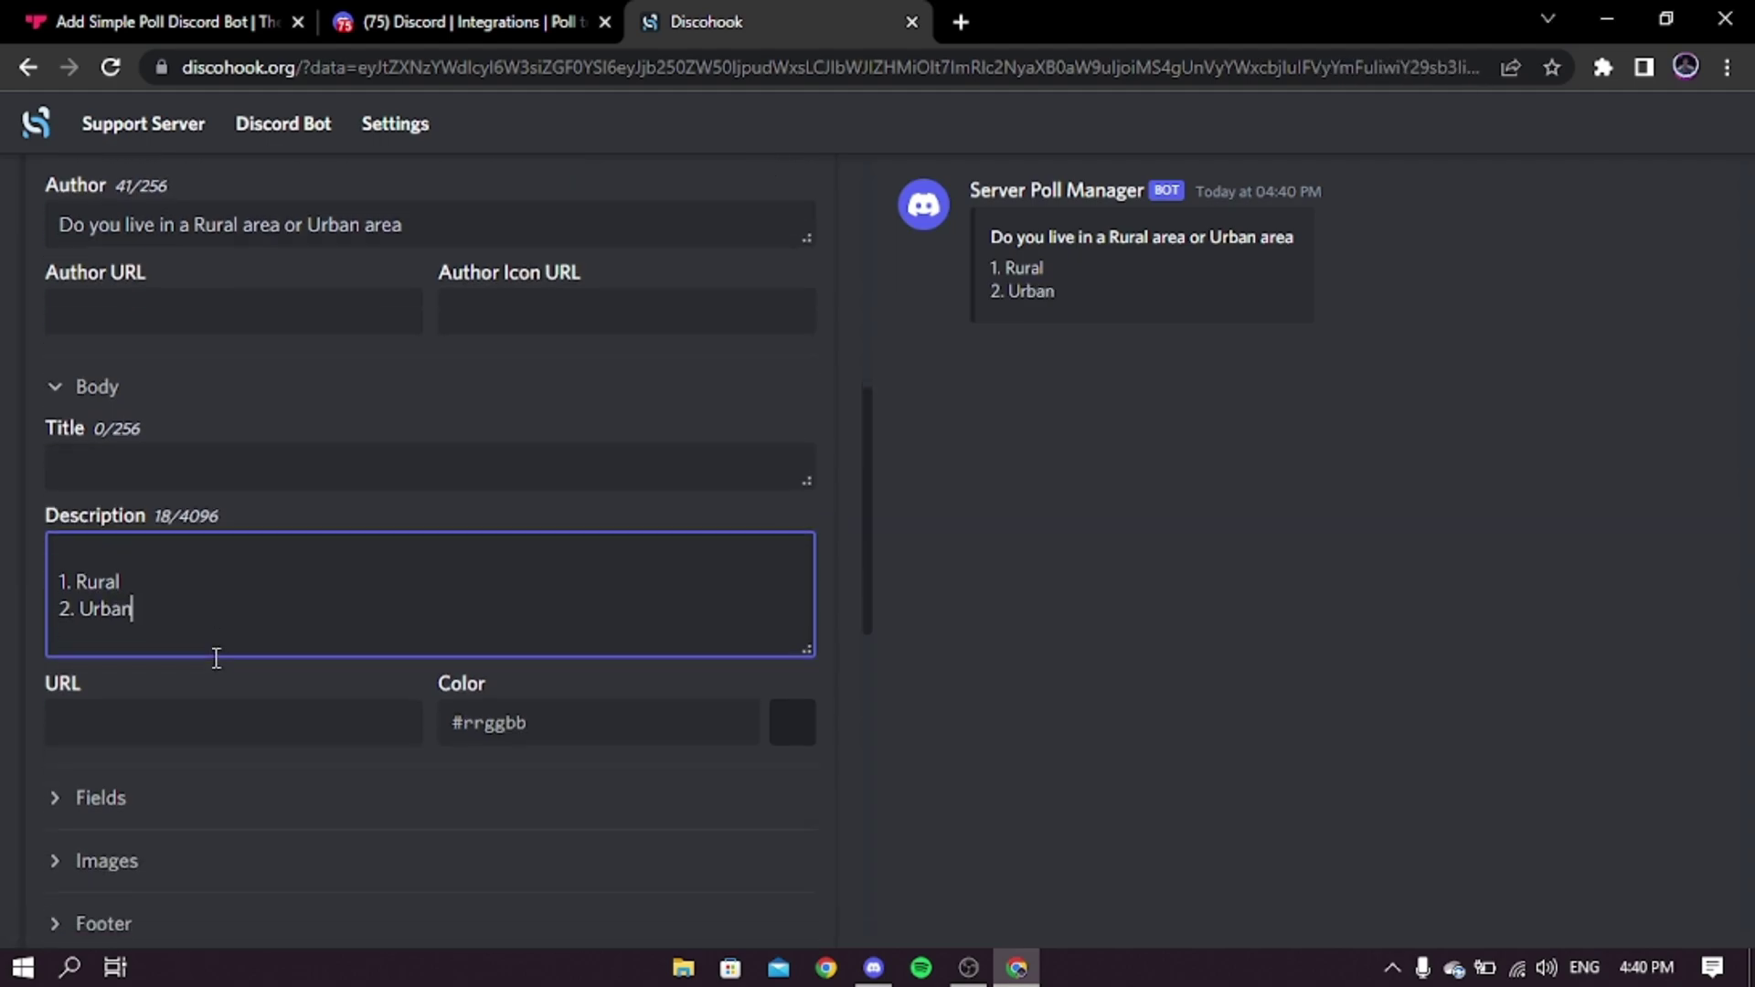
Set the embed's border colour to bright red.
left_click(798, 542)
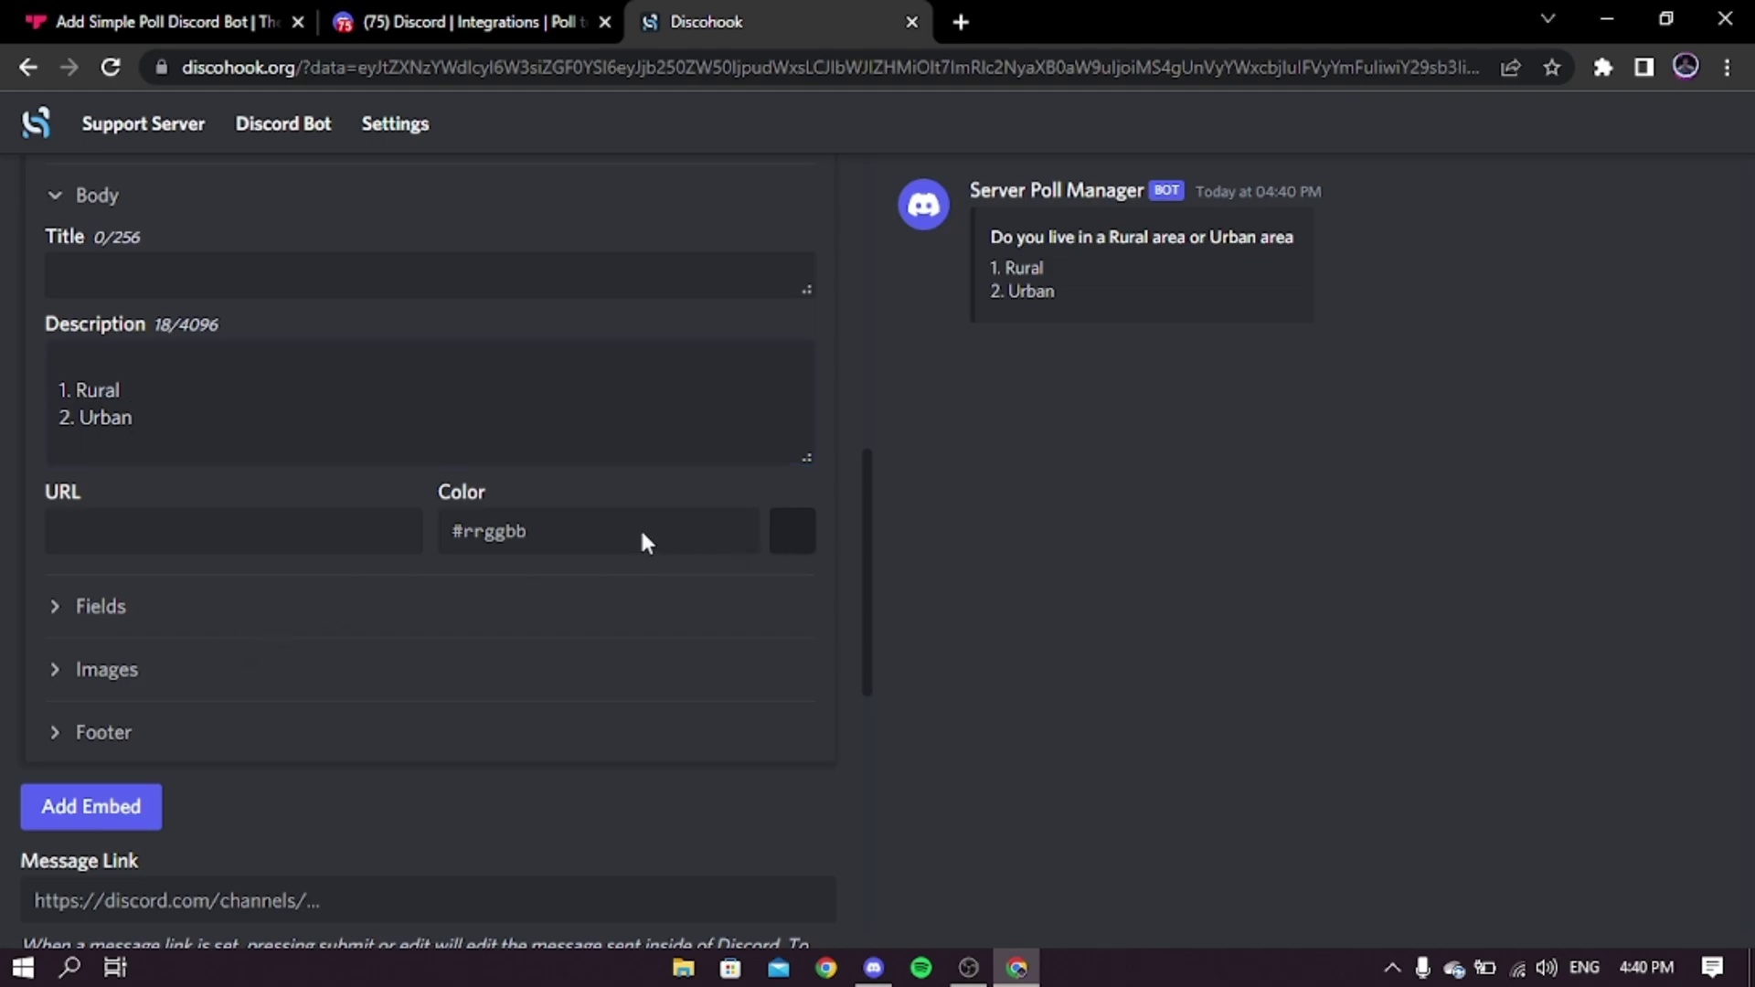
left_click(753, 531)
left_click_drag(647, 620, 729, 595)
left_click(265, 692)
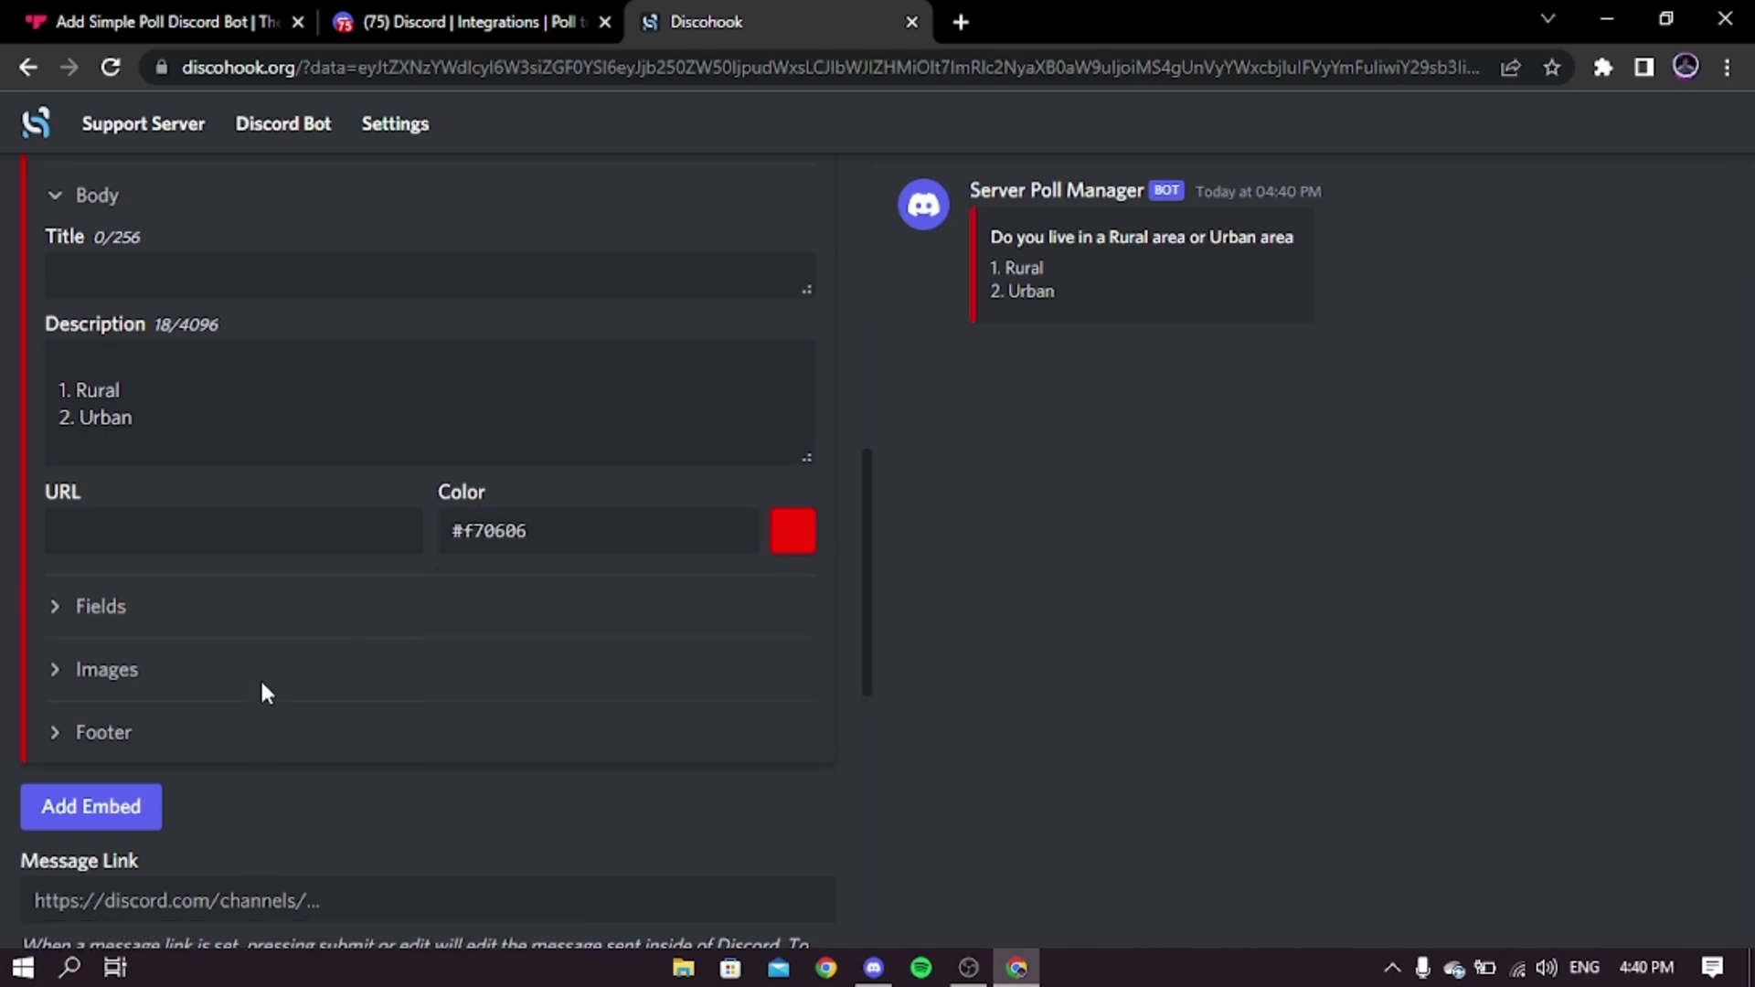
Set the embed footer to 'Poll test server' and expand the Fields section.
left_click(262, 685)
scroll(196, 674, "down", 3)
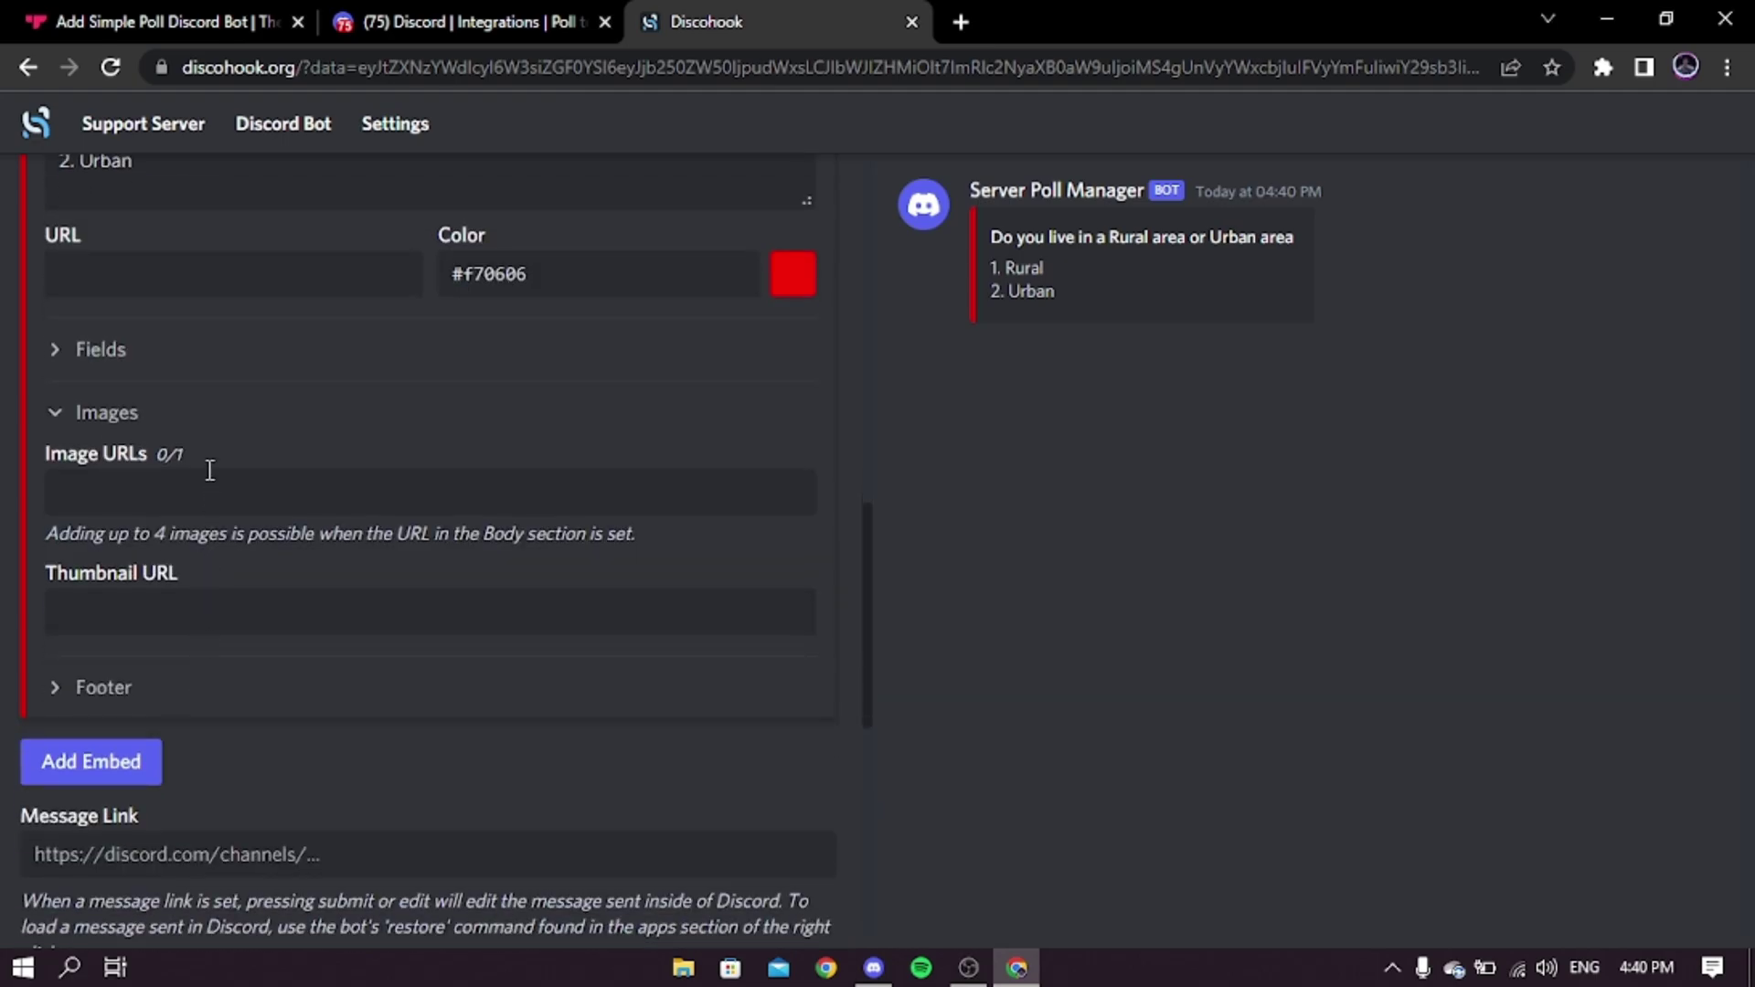
left_click(146, 694)
scroll(146, 694, "down", 1)
left_click(196, 643)
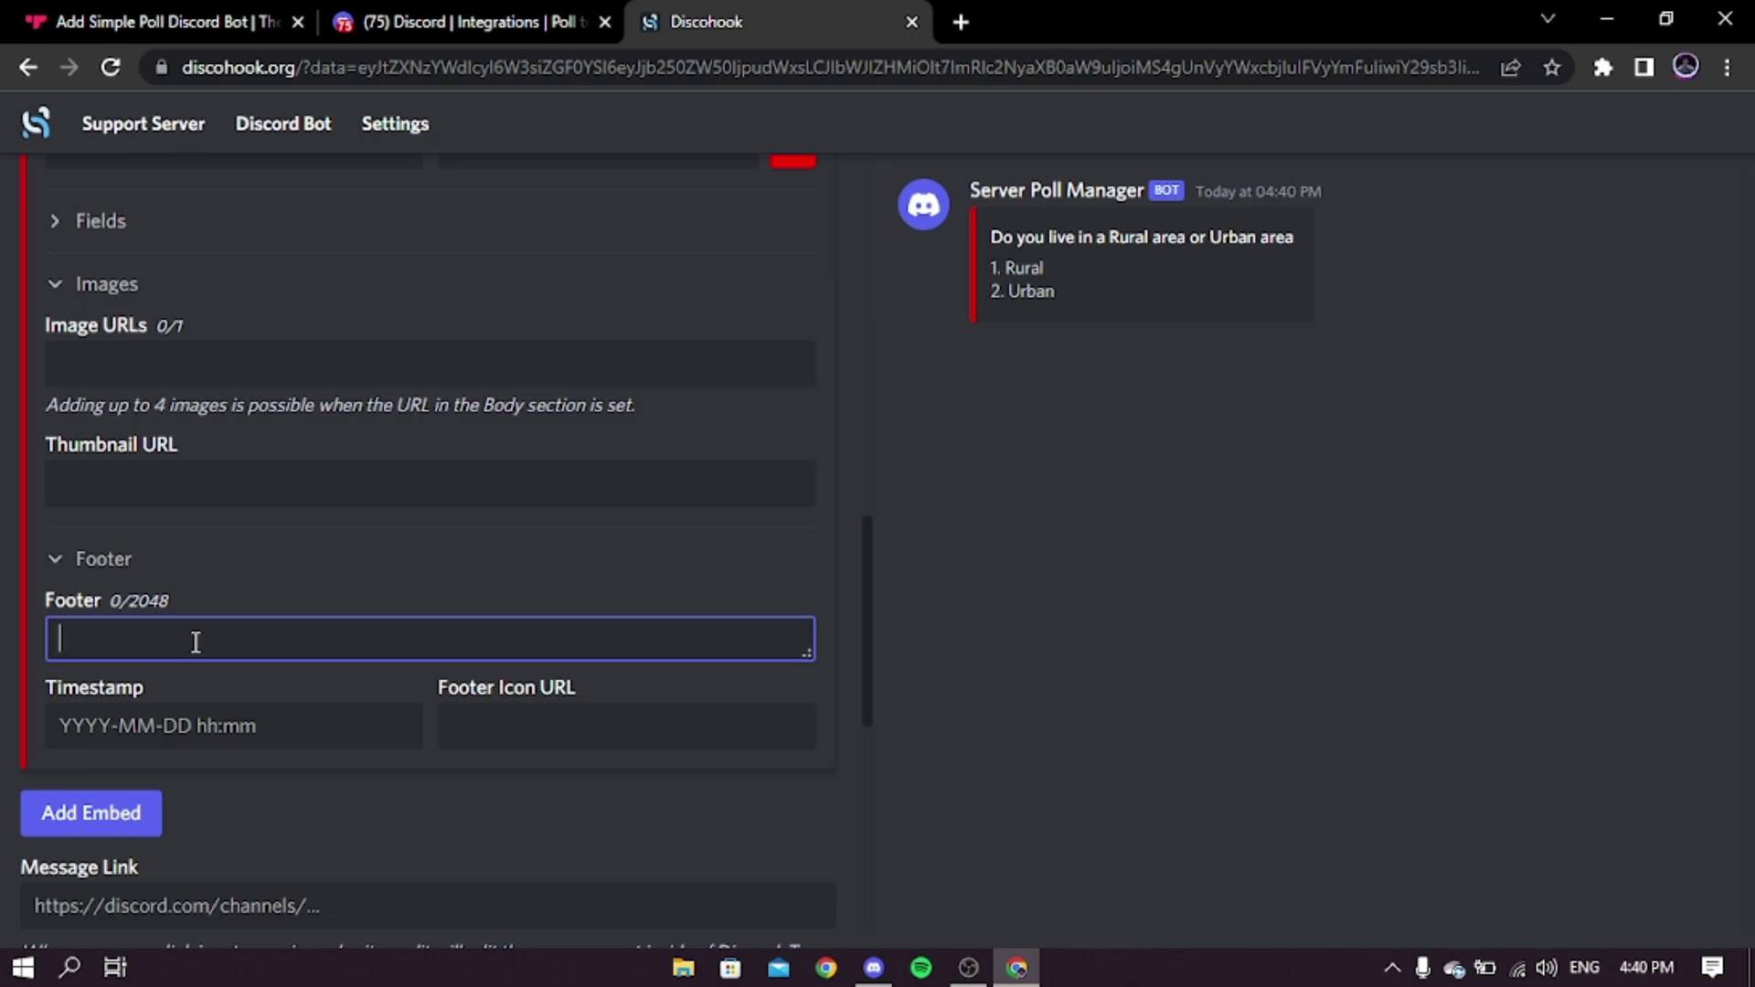
type("Poll te")
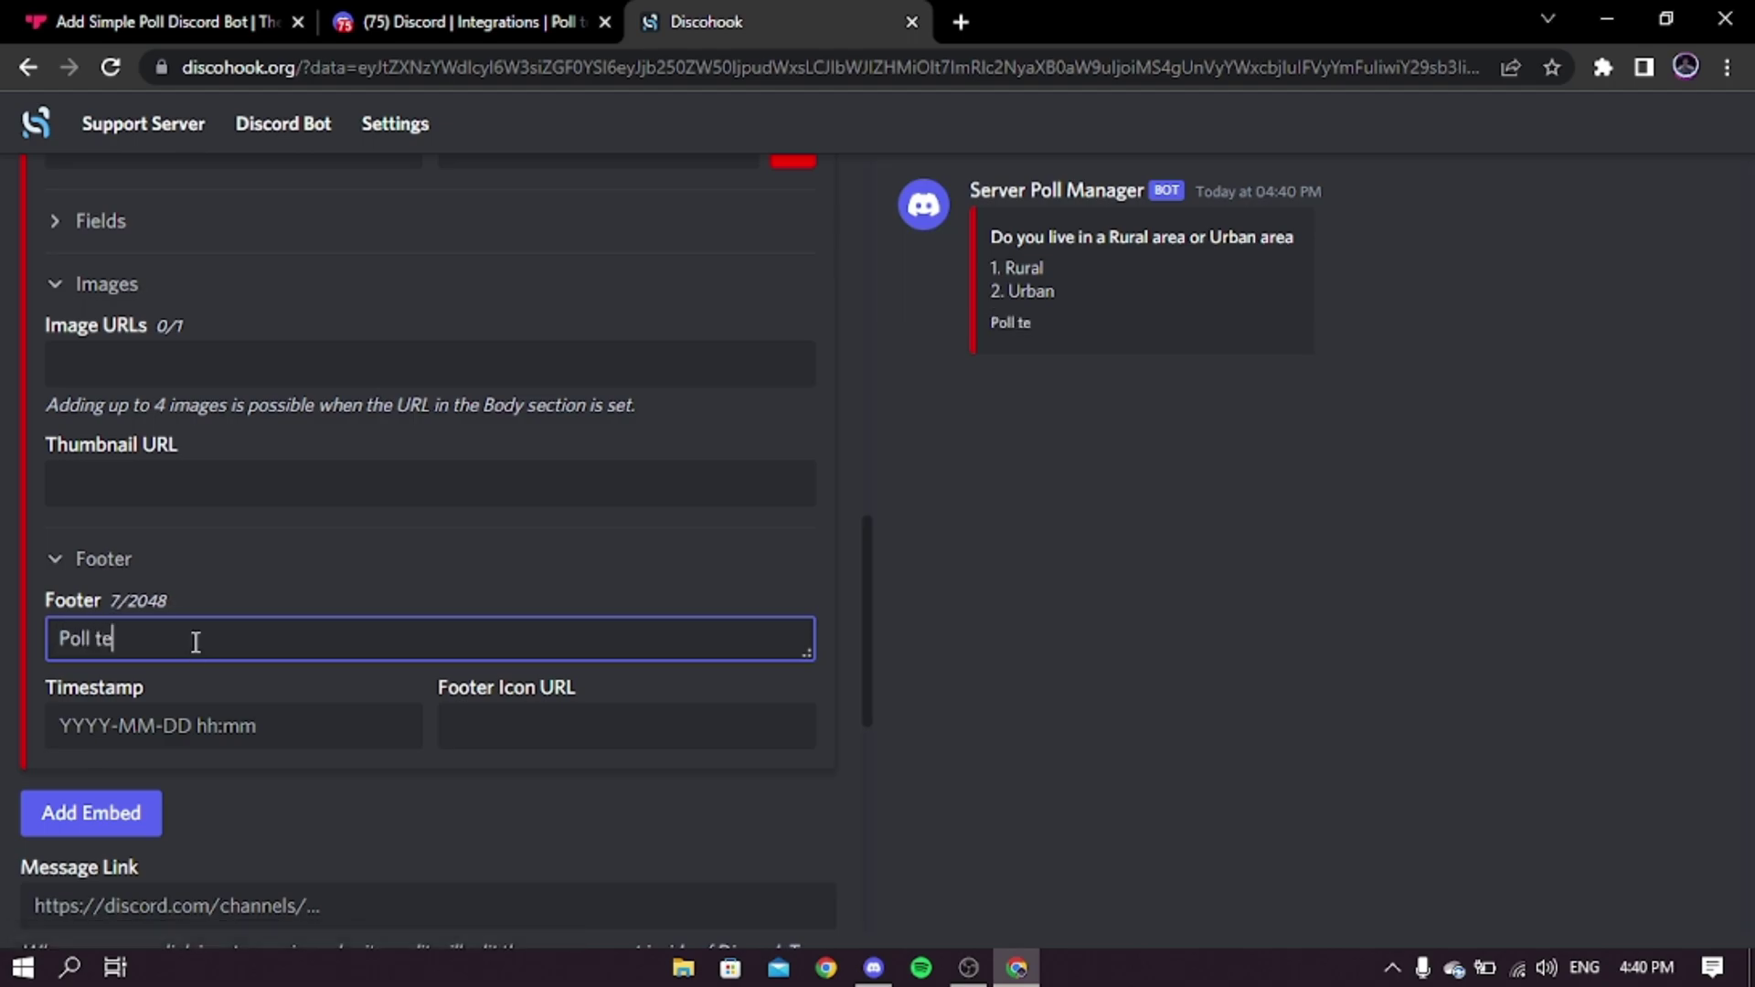
type("st server")
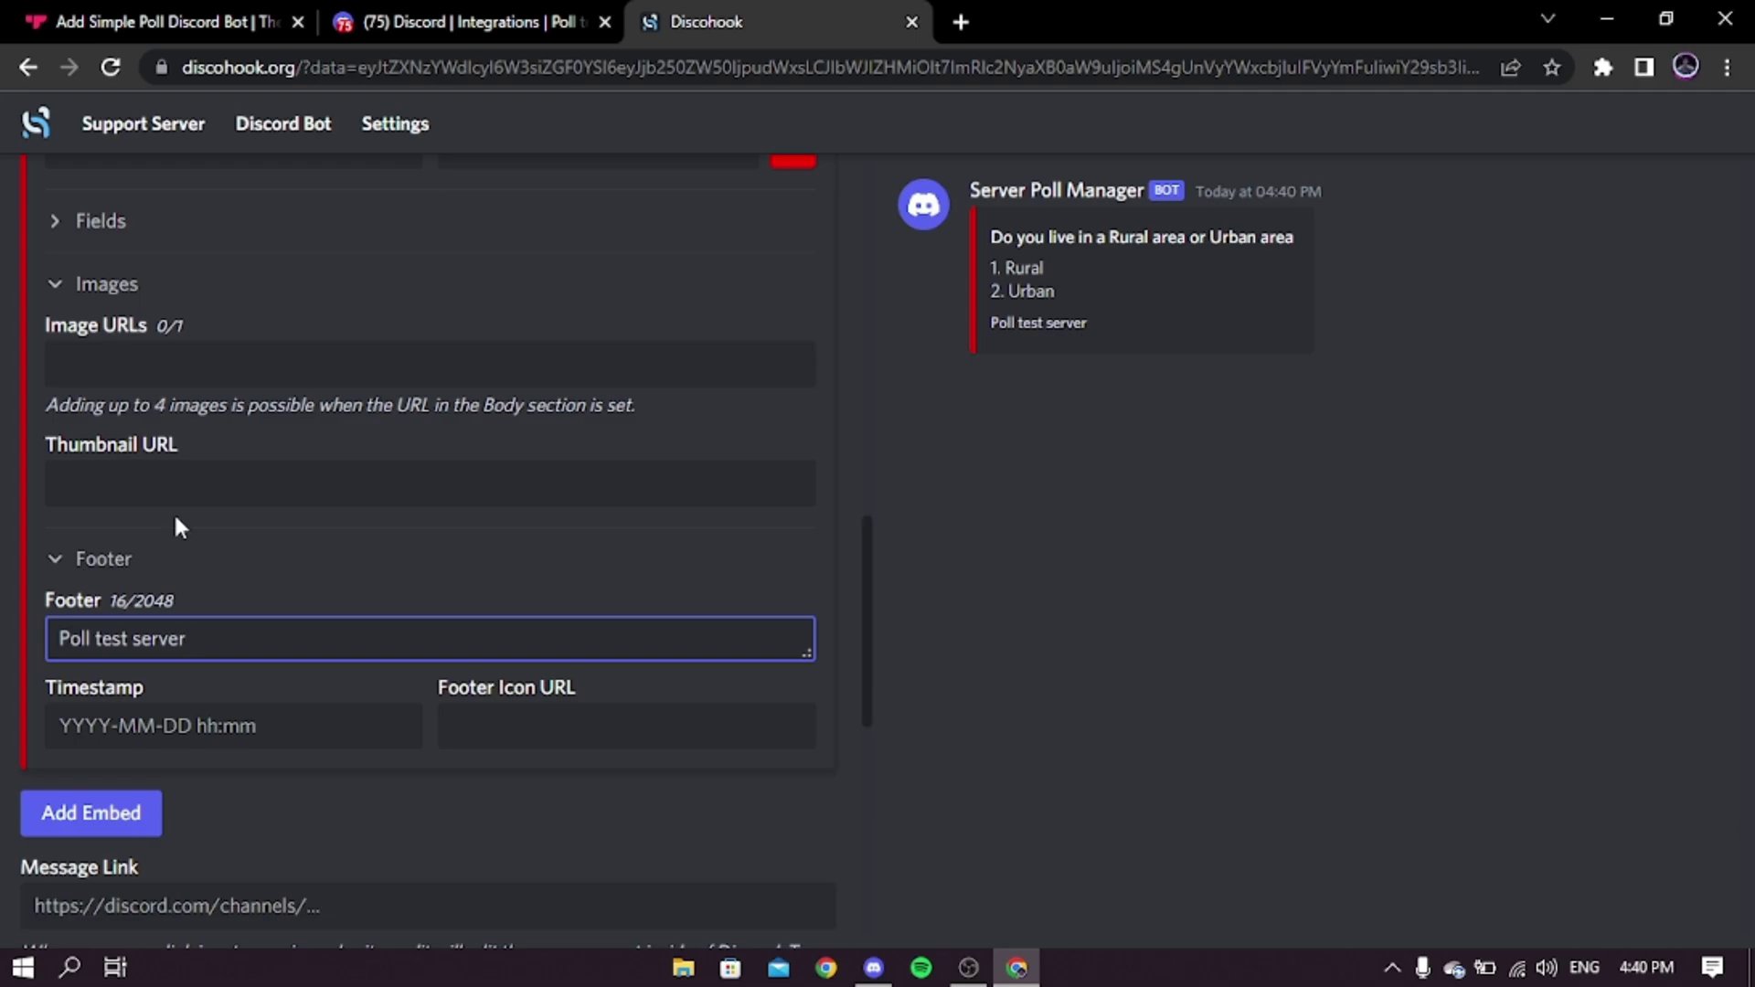
scroll(180, 527, "up", 2)
left_click(164, 358)
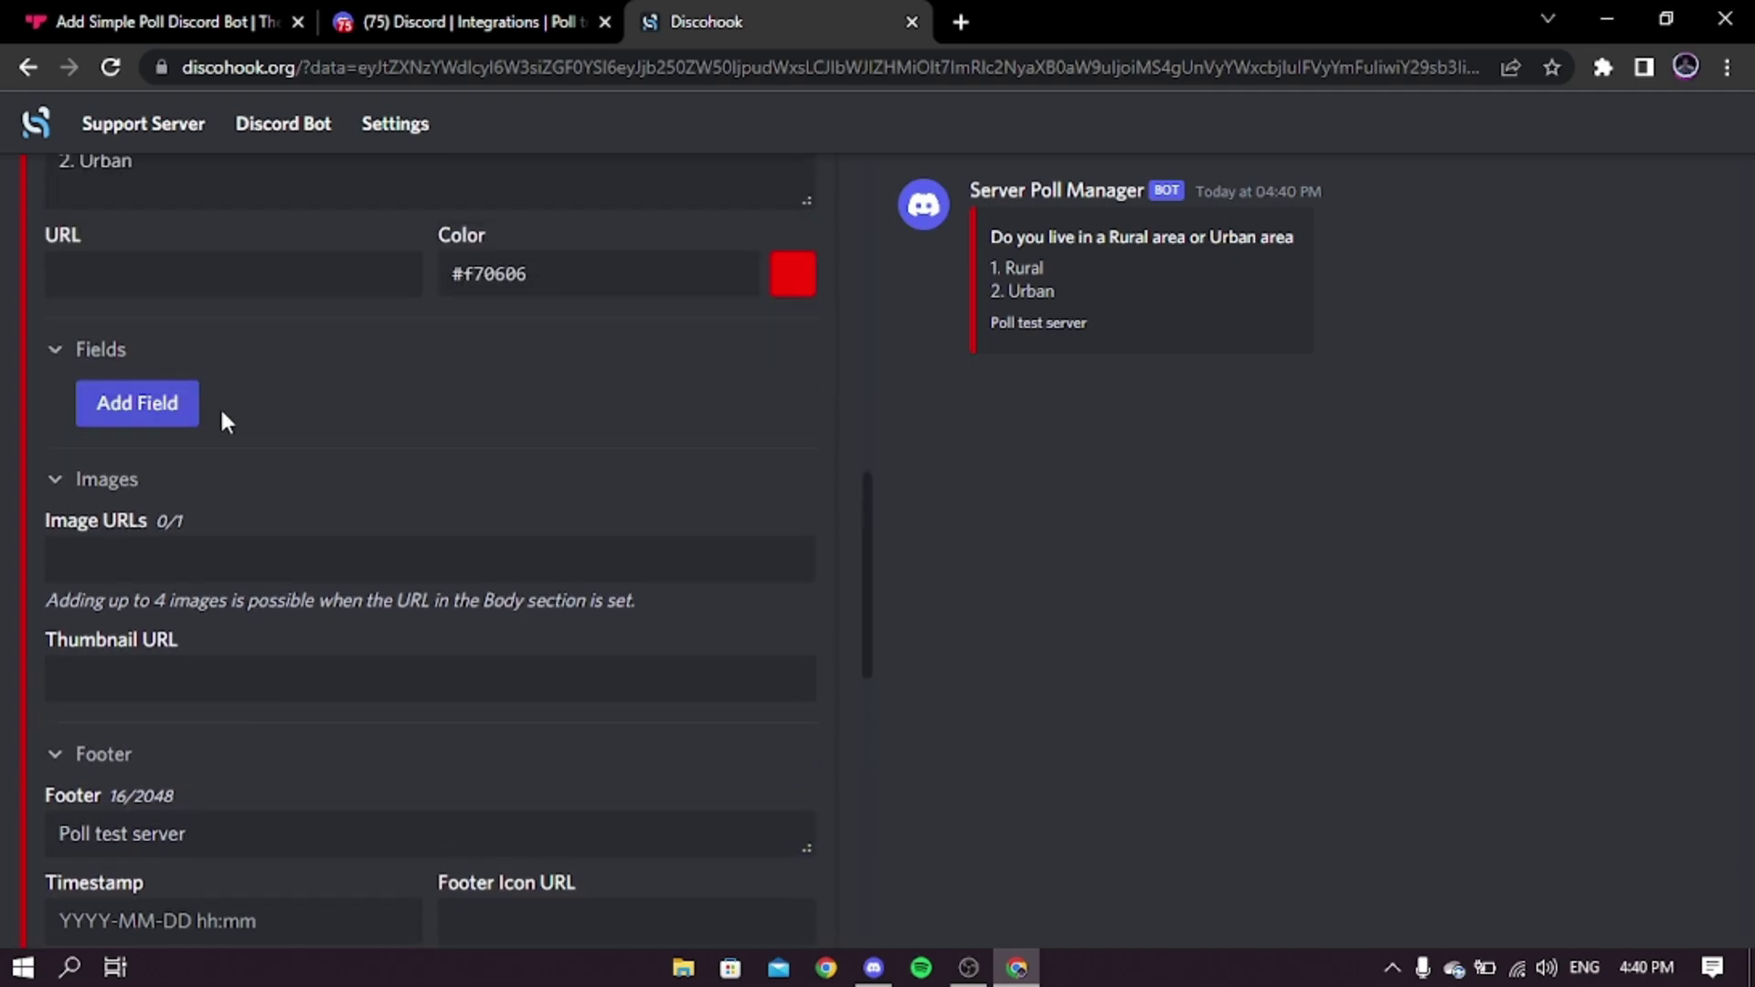
scroll(293, 469, "up", 8)
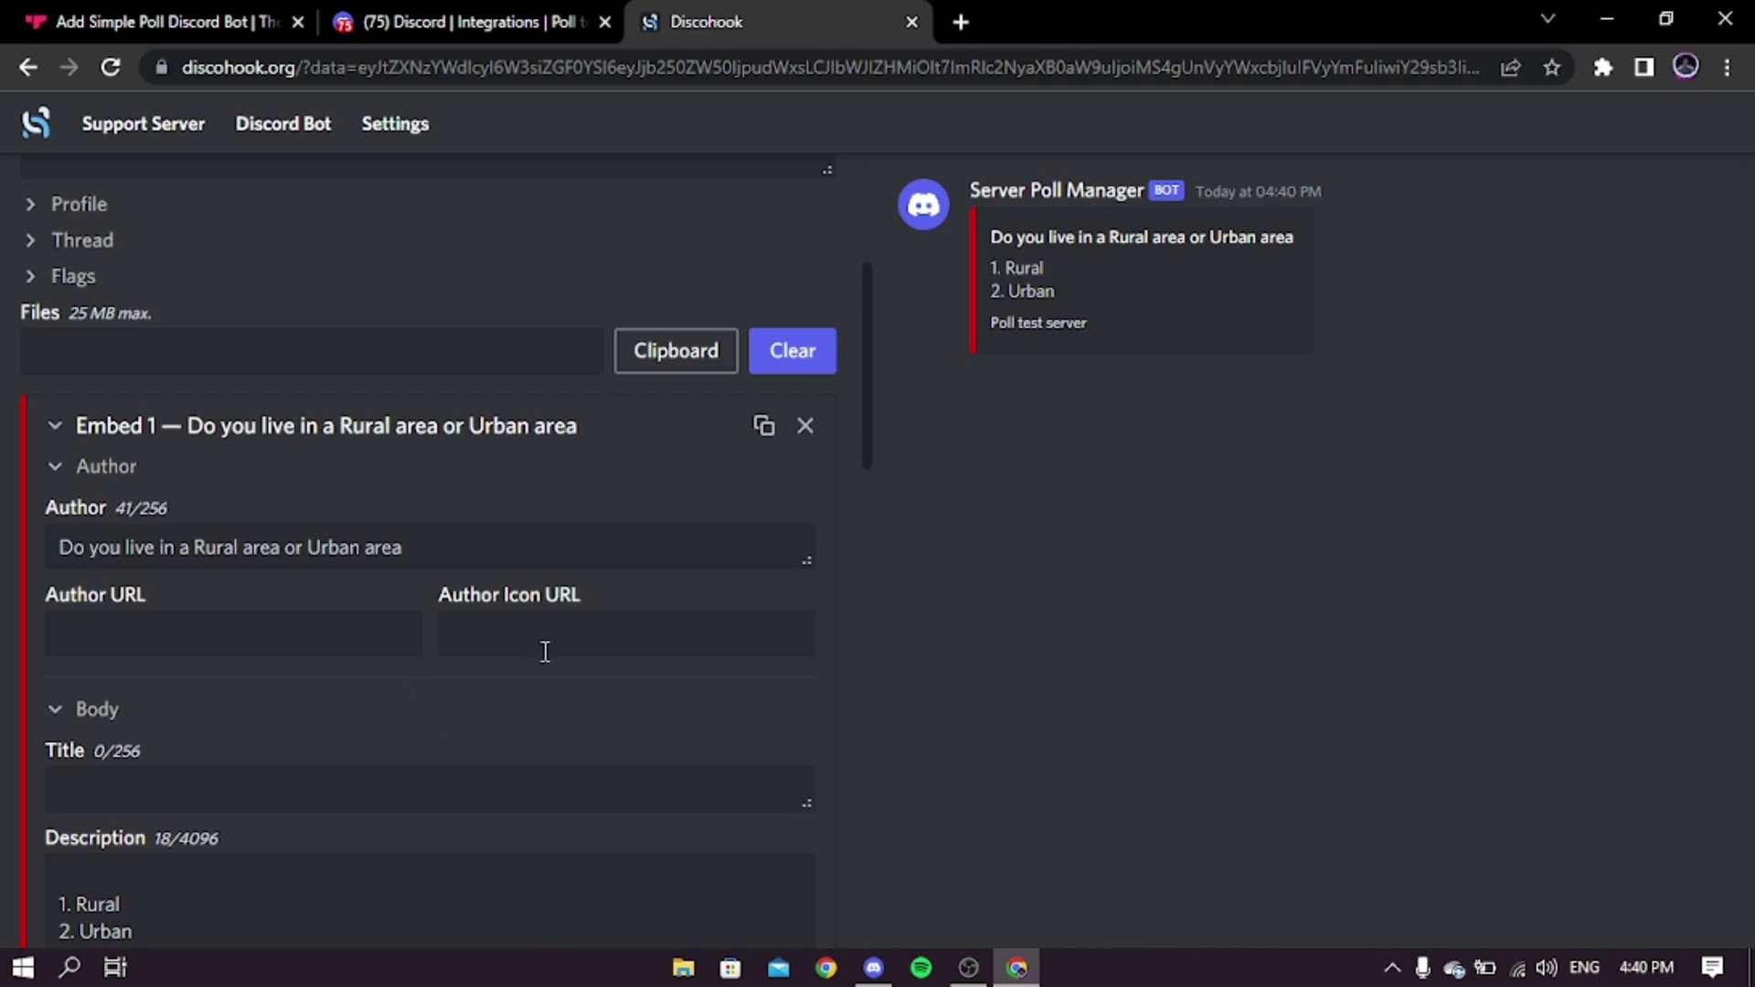
scroll(545, 651, "up", 4)
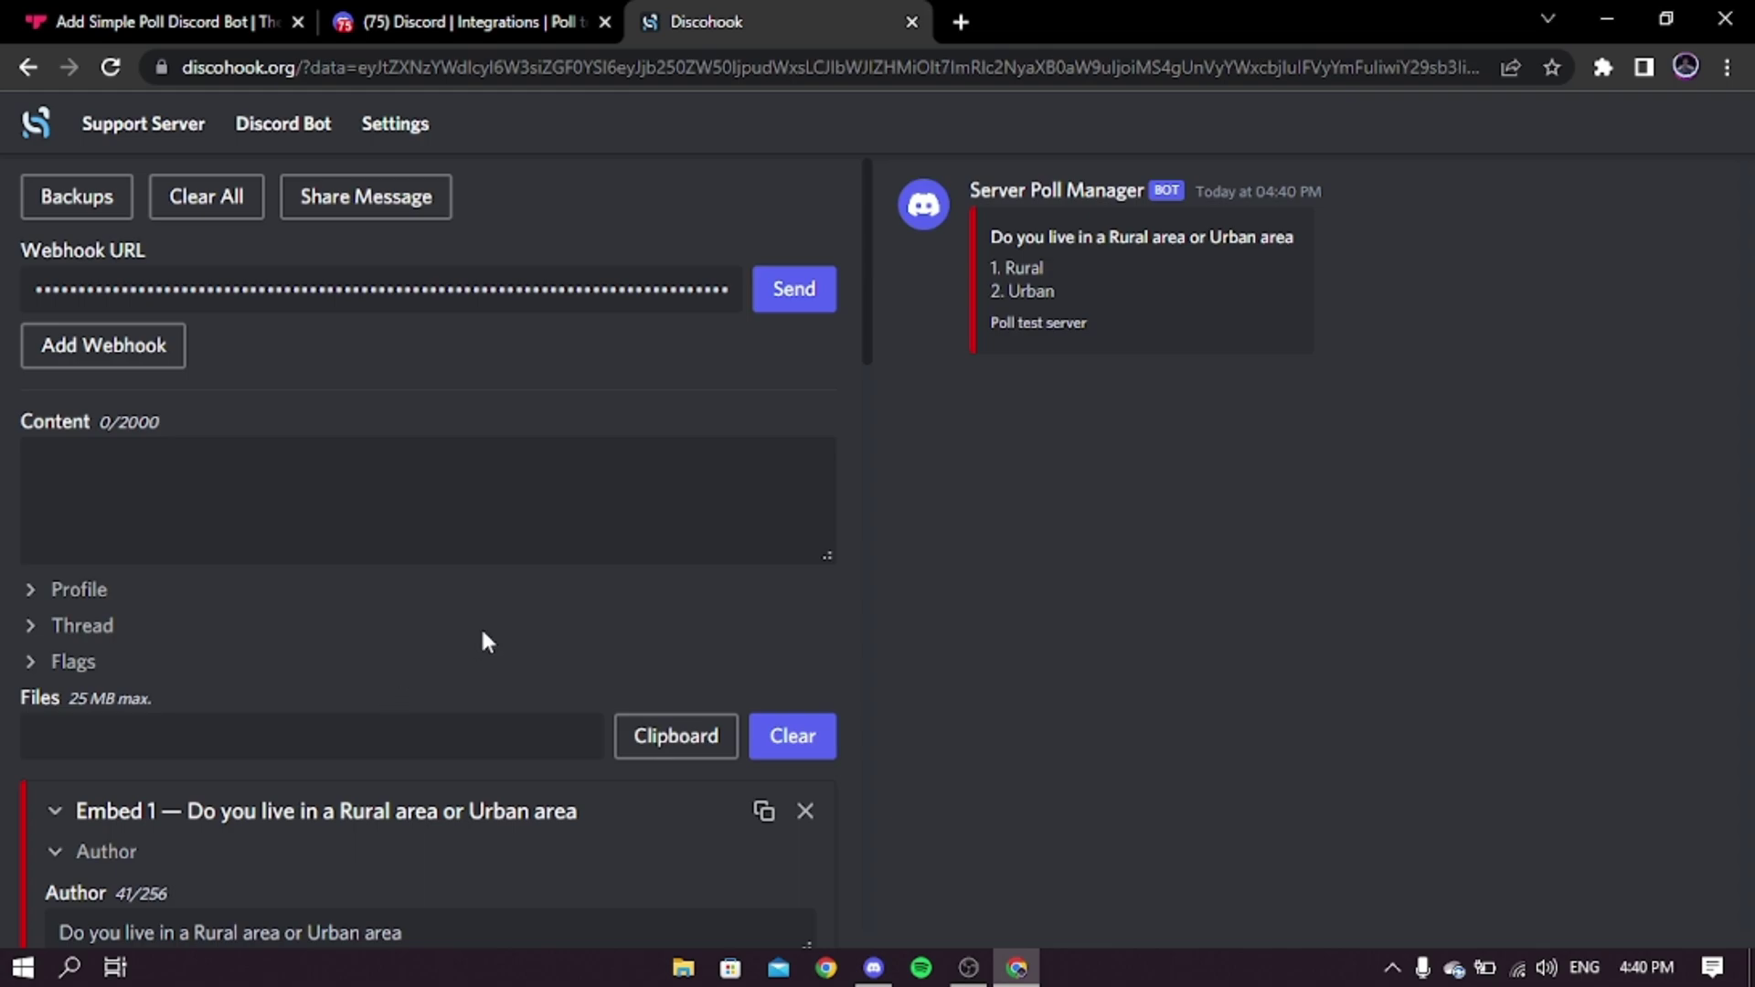
Send the poll via the Server Poll Manager webhook, resending it after checking Discord.
left_click(784, 293)
left_click(394, 20)
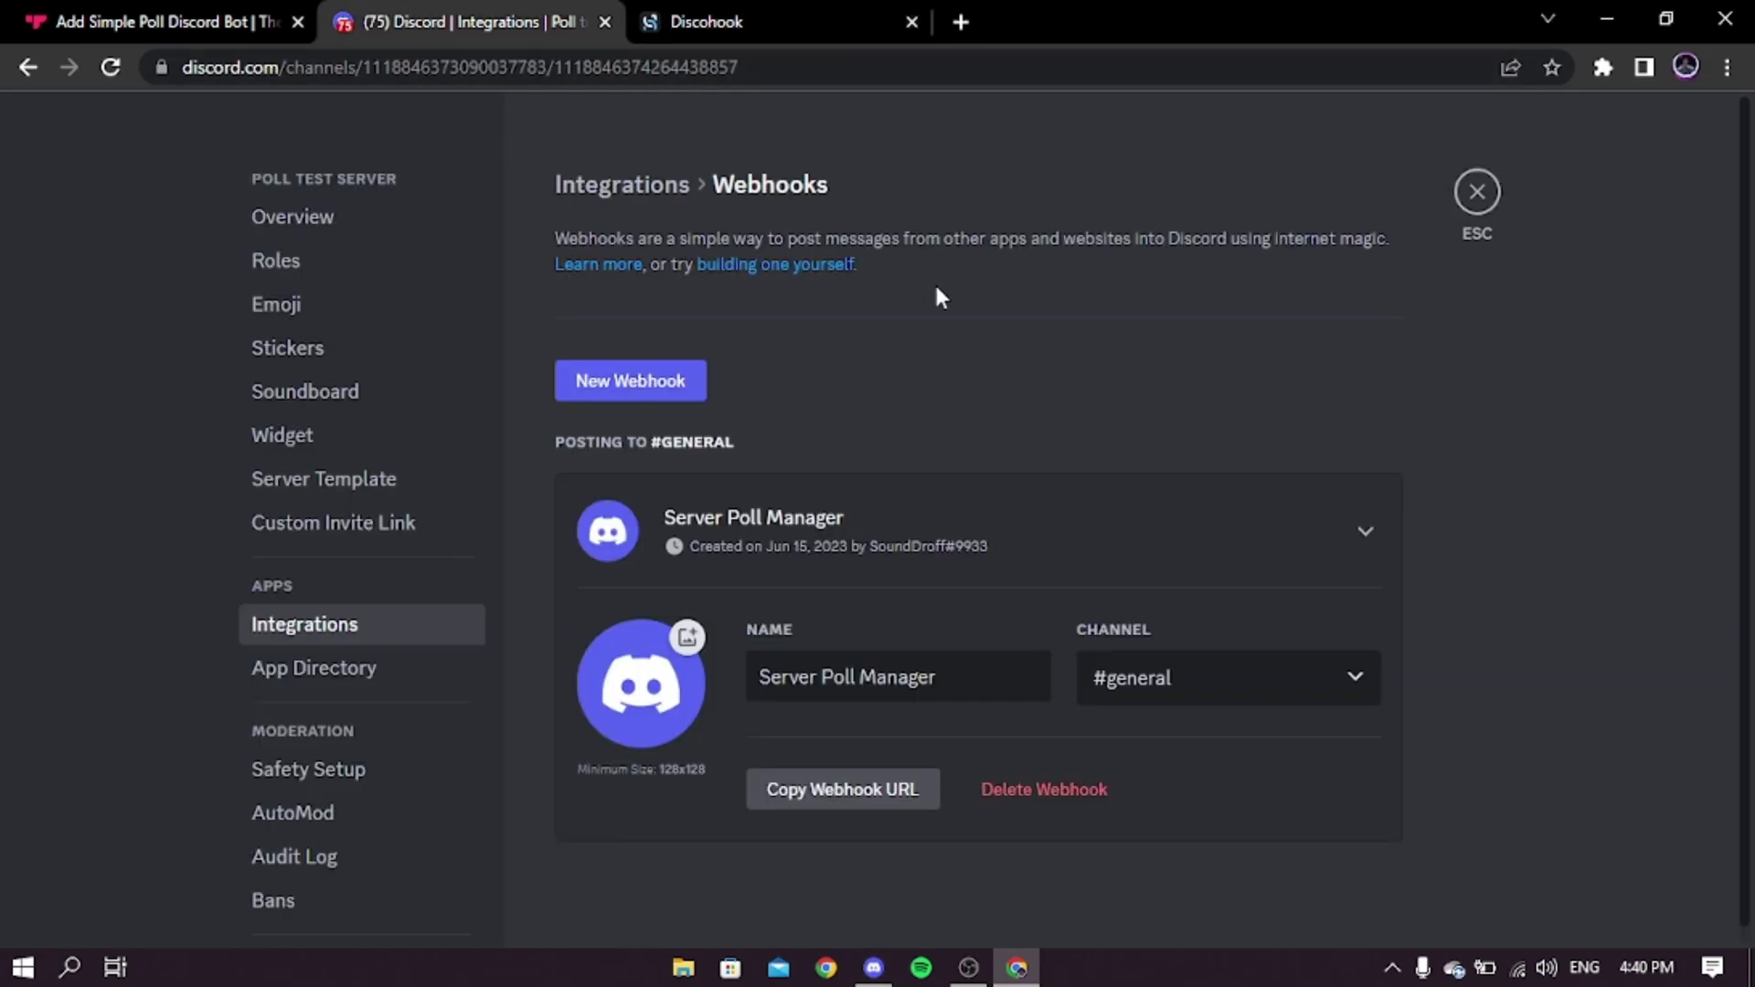
left_click(1477, 191)
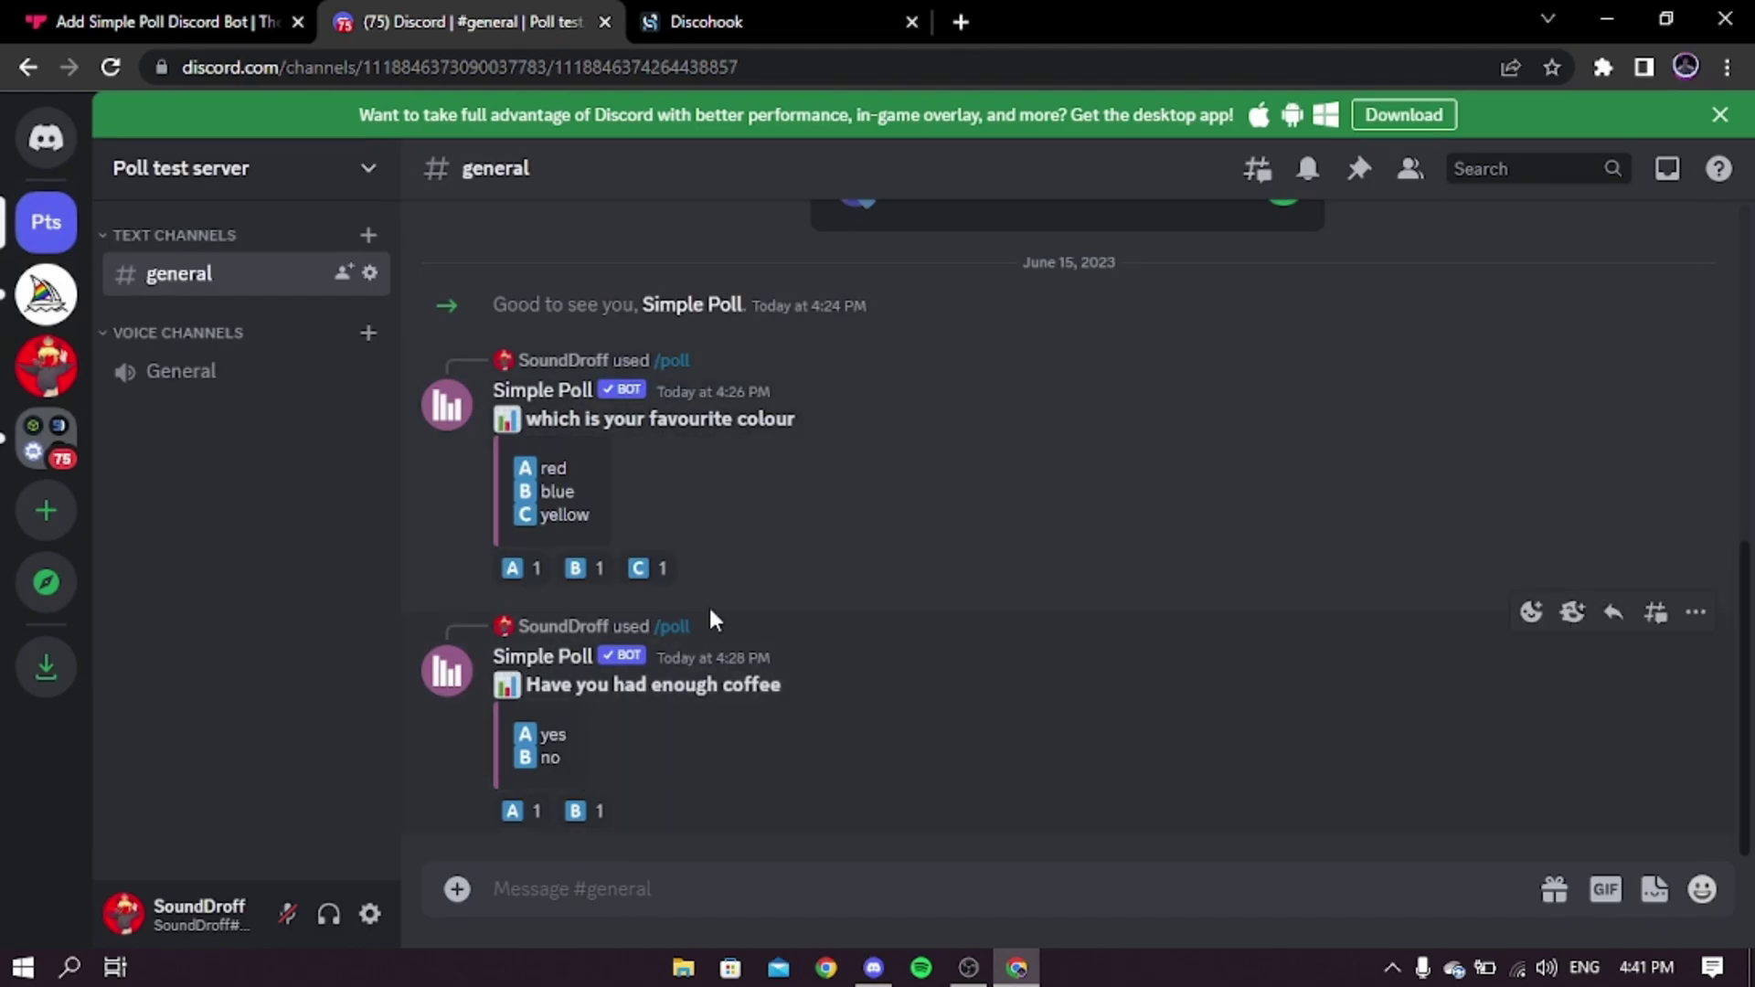
left_click(711, 18)
left_click(795, 289)
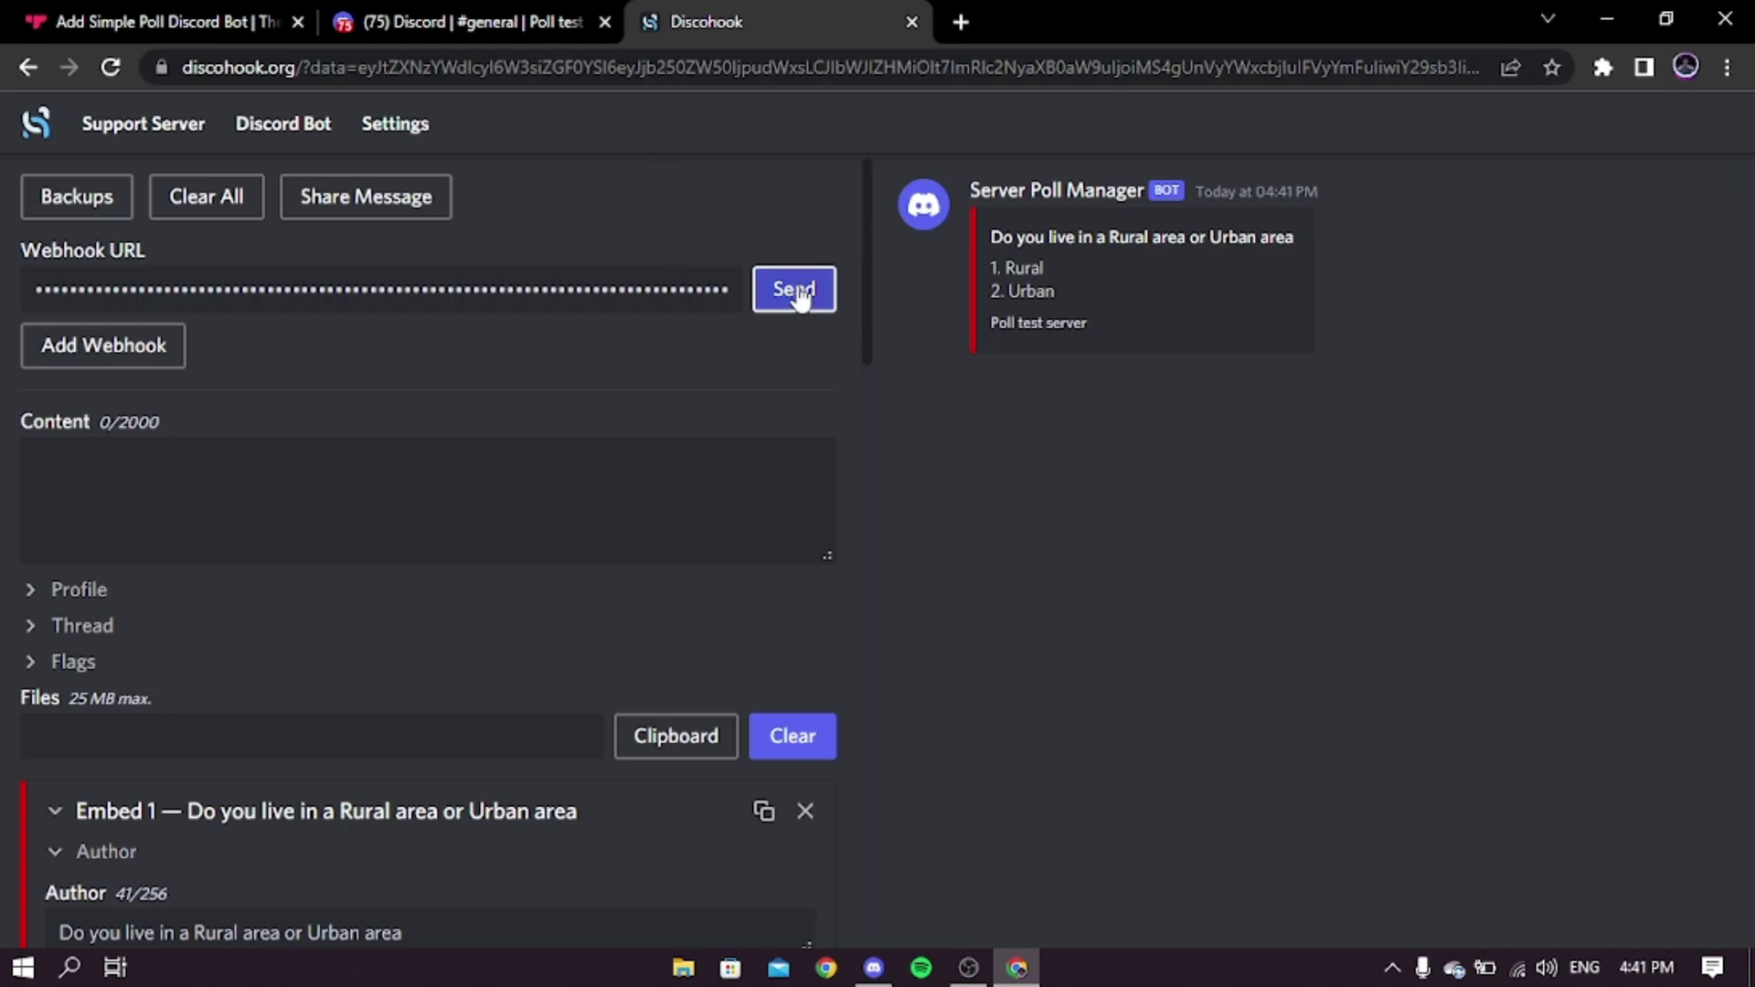
left_click(512, 20)
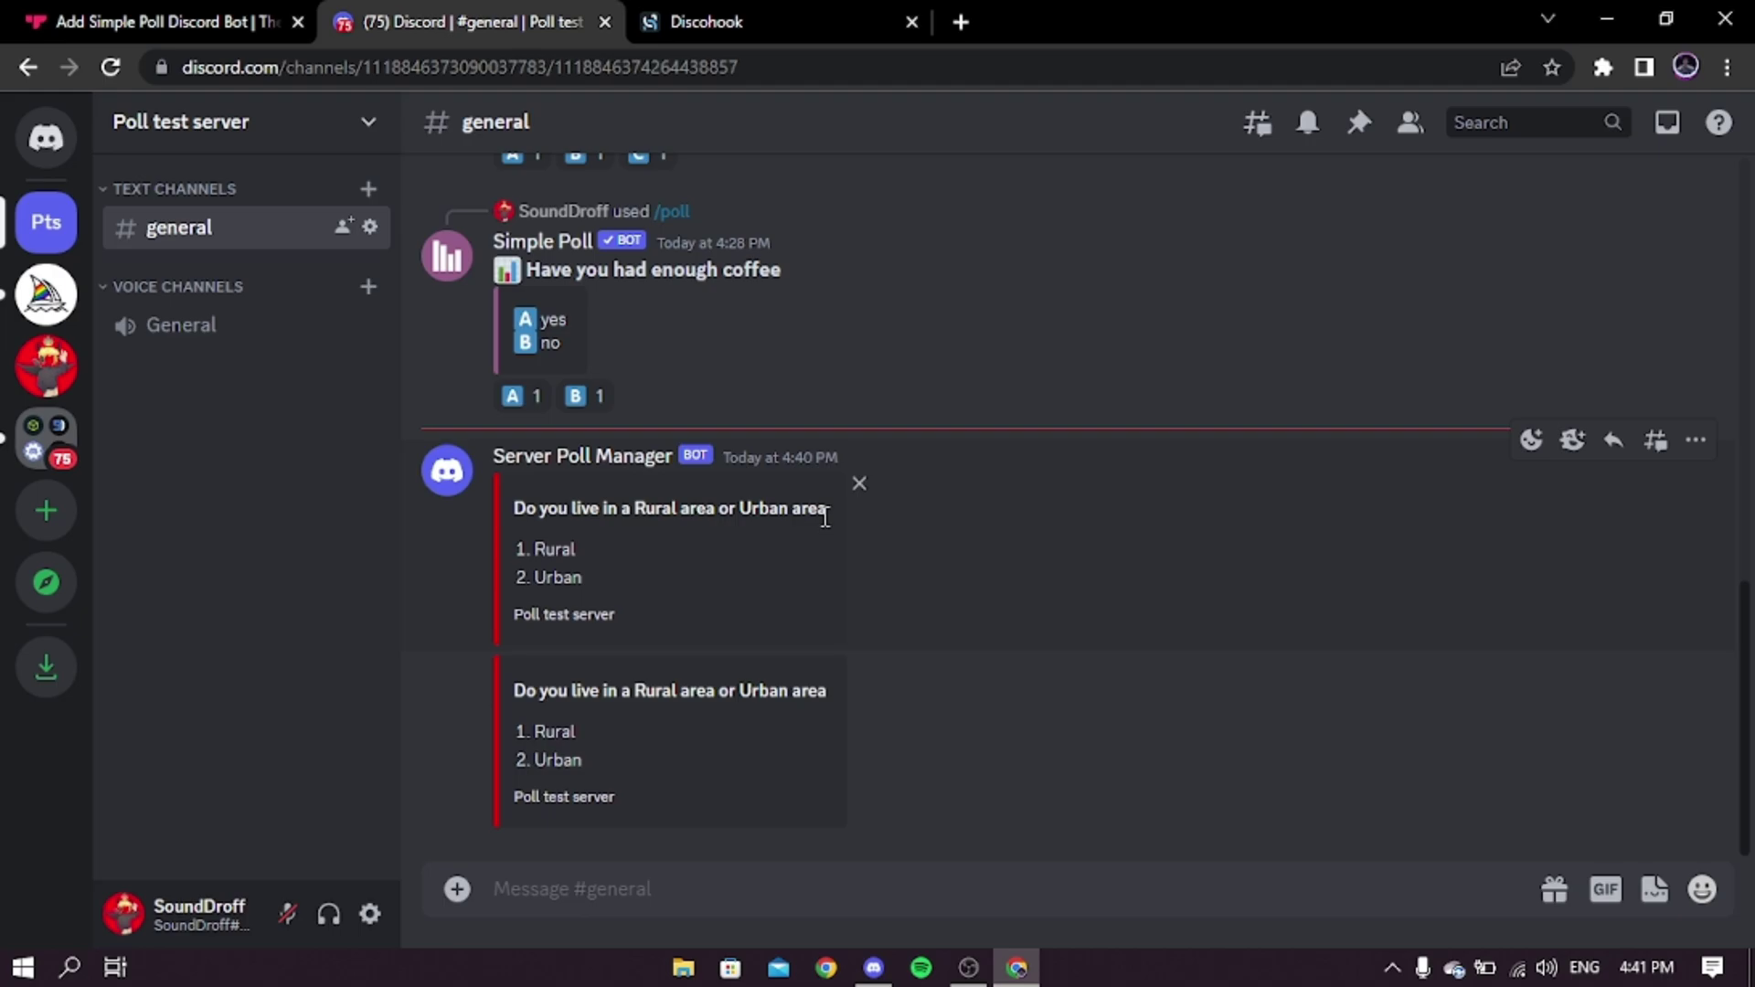
Remove the duplicate poll embed from the Server Poll Manager message in #general.
left_click(859, 483)
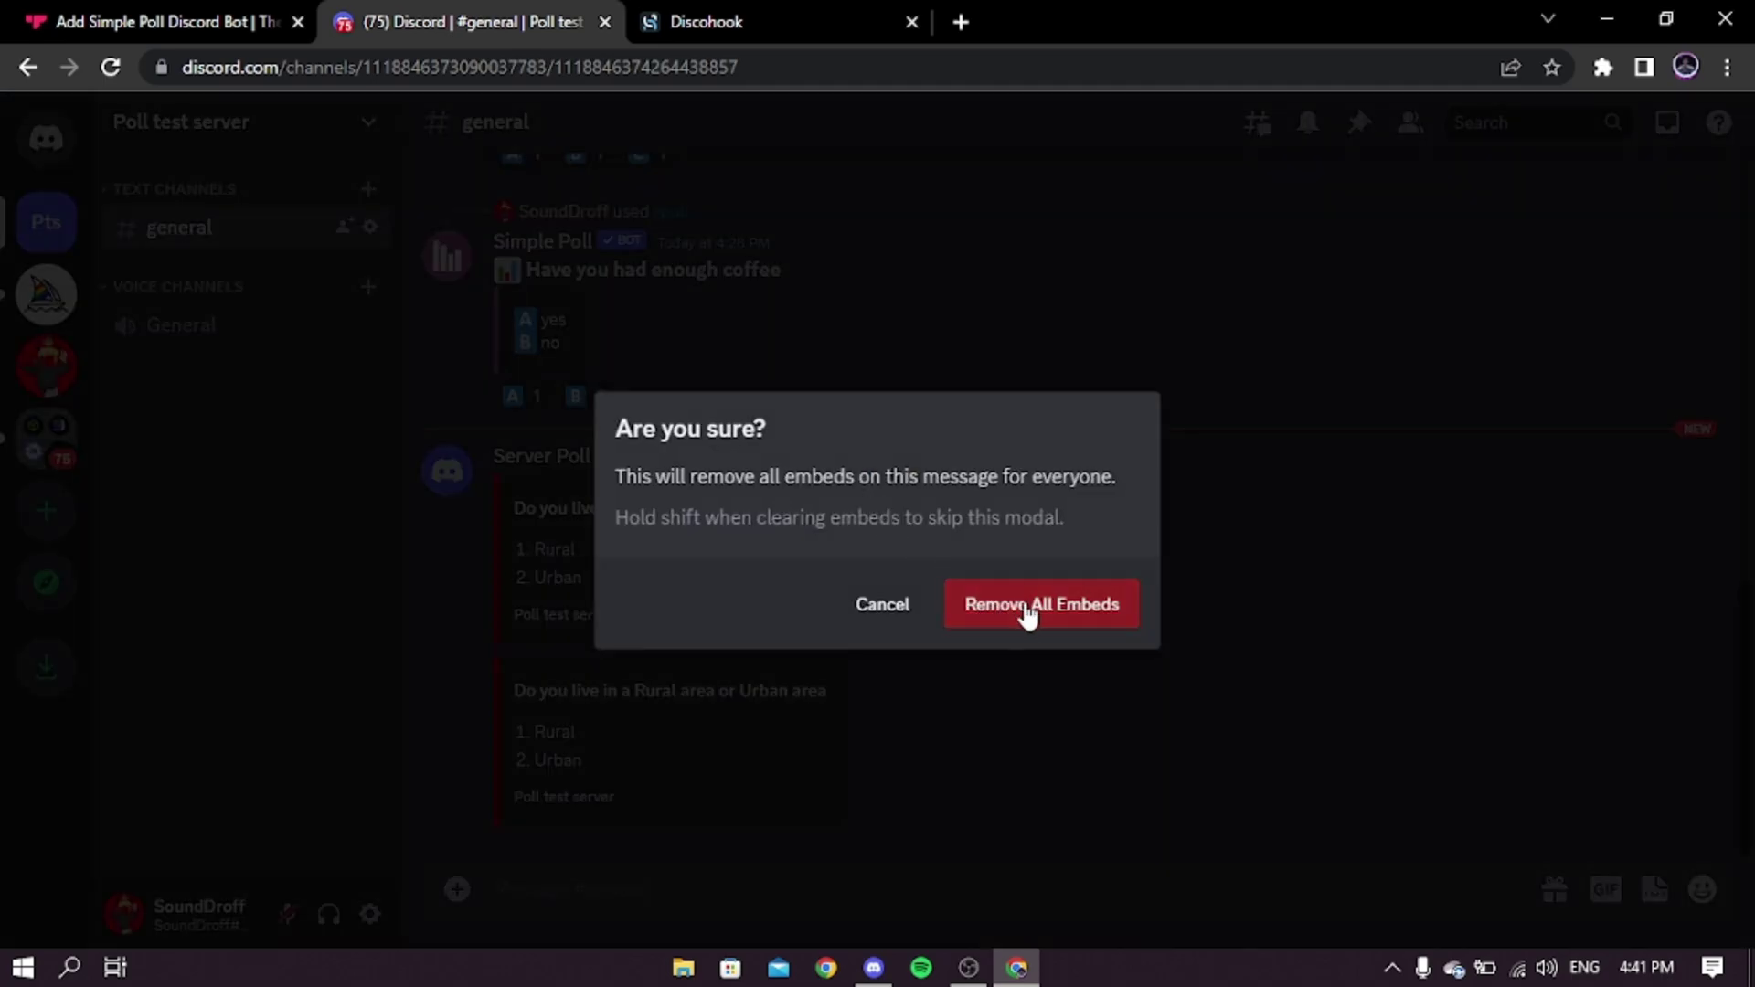
left_click(1027, 607)
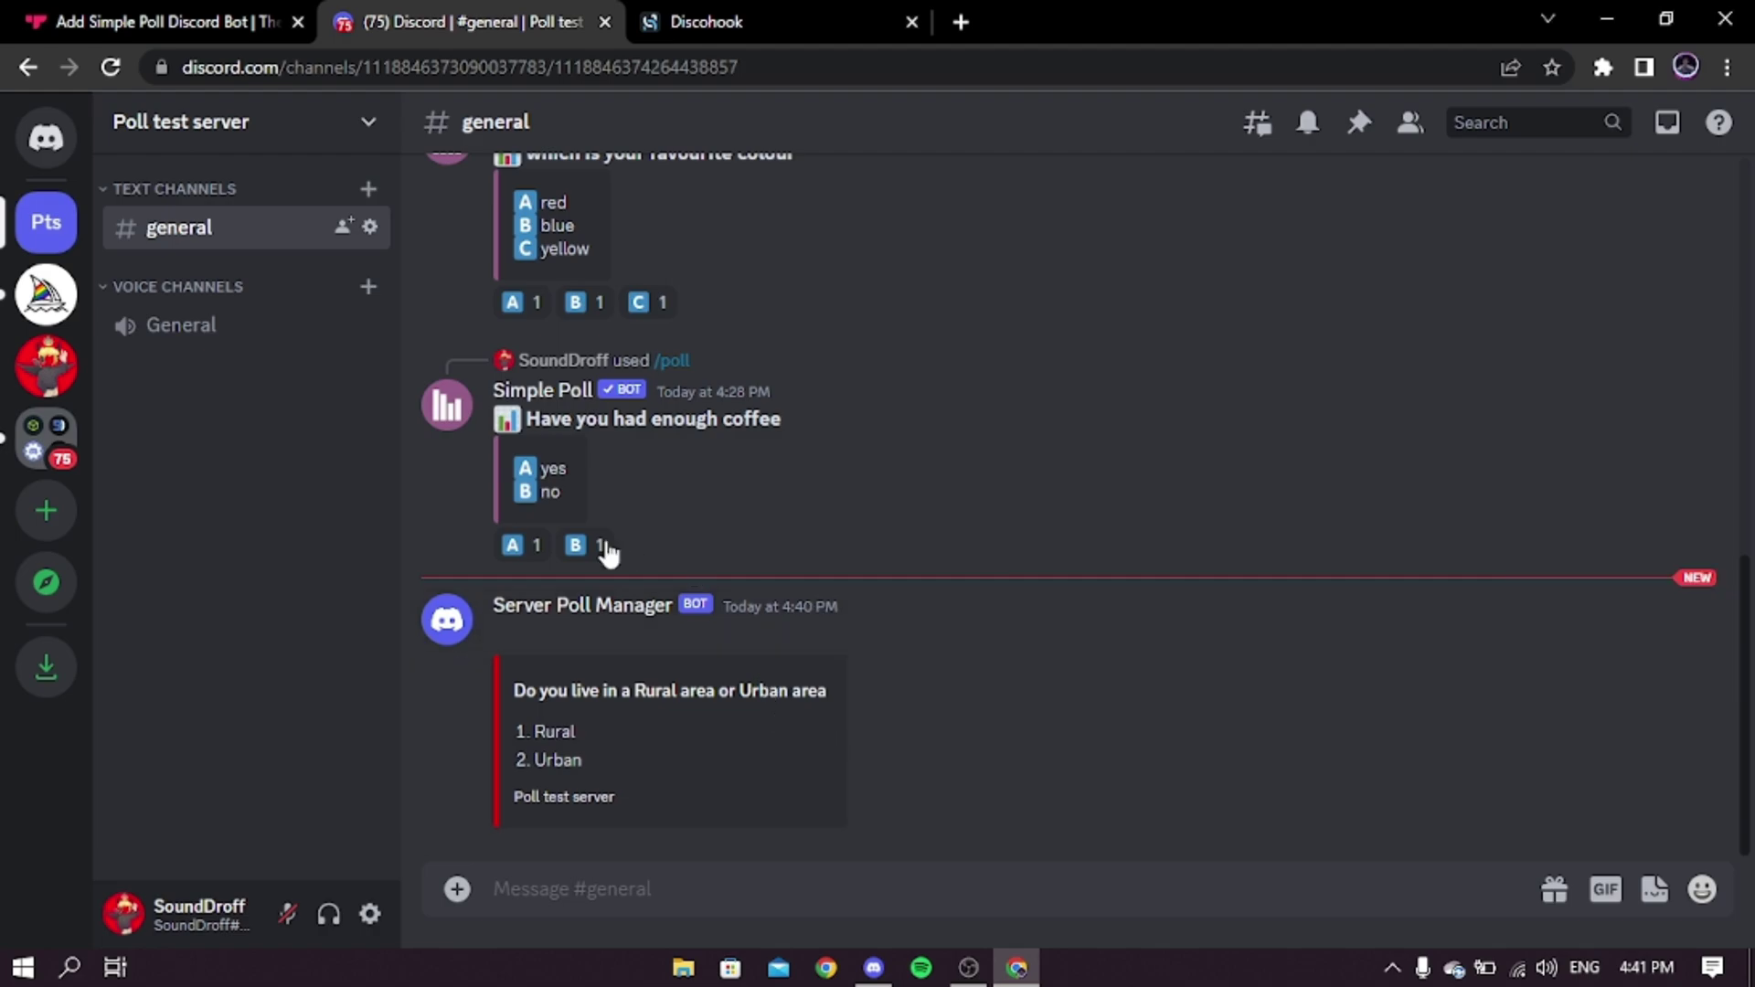
left_click(457, 622)
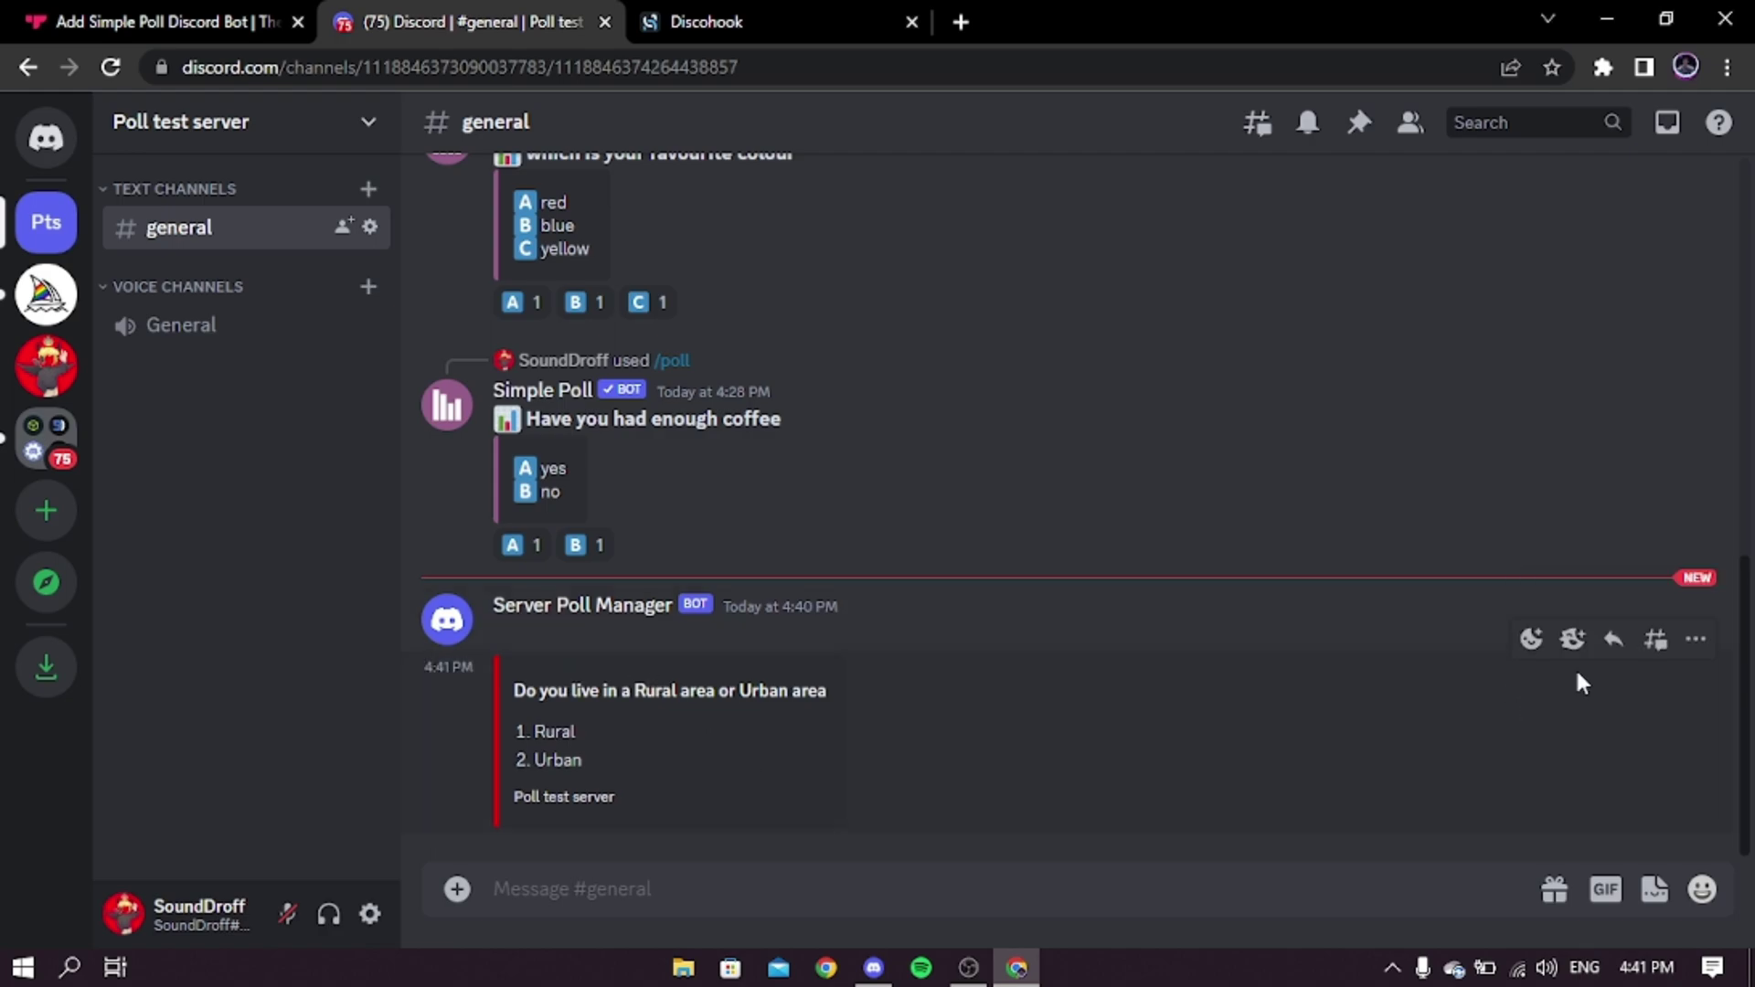
React to the poll message with the 1 keycap emoji, found by searching 'one'.
left_click(1531, 640)
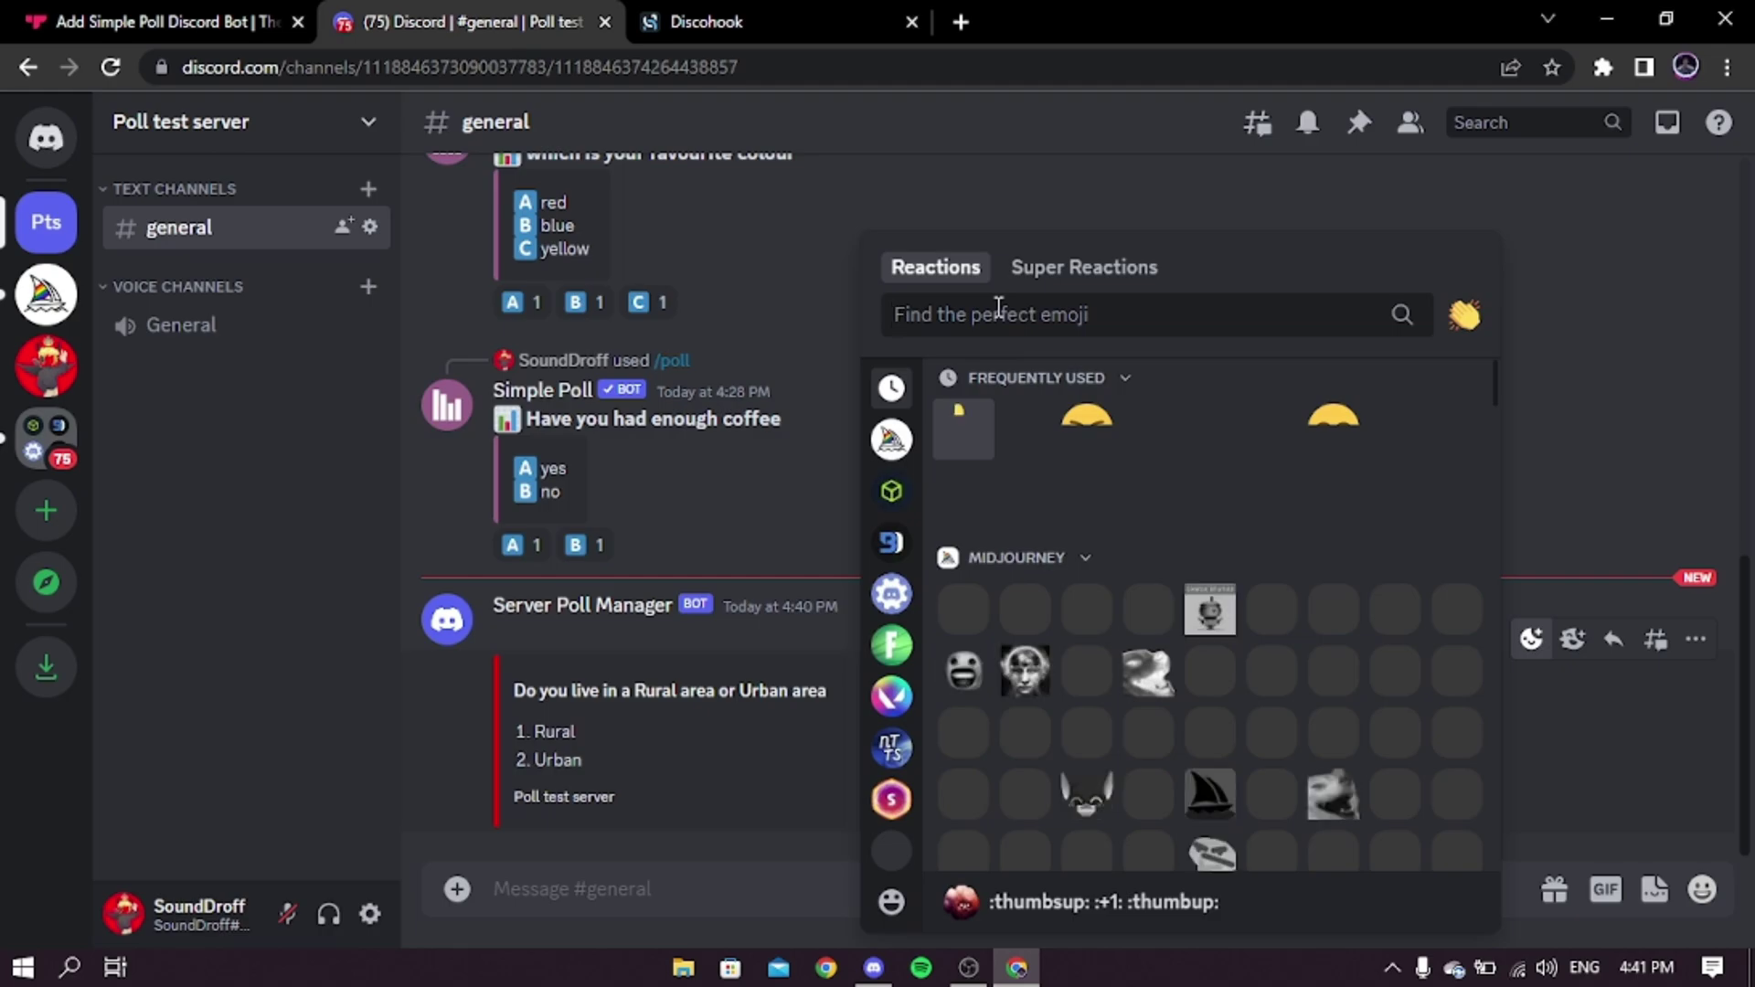
type("letter")
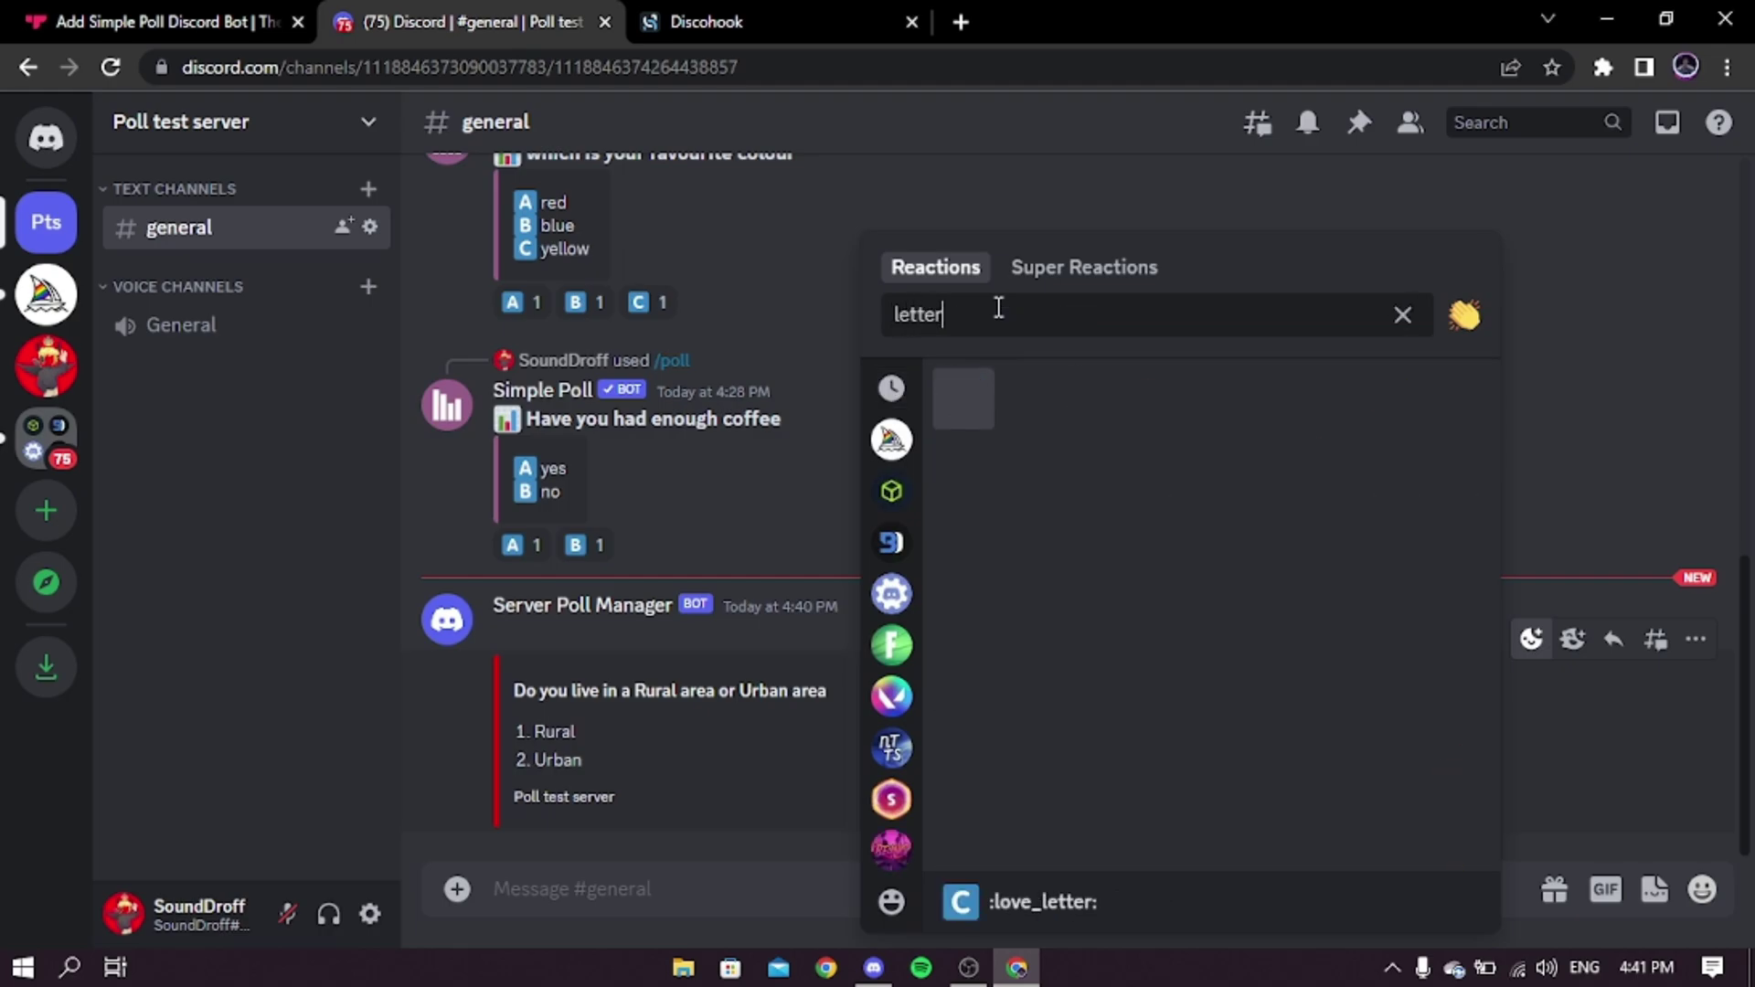
key("BackSpace")
key("BackSpace")
key("BackSpace")
key("BackSpace")
key("BackSpace")
key("BackSpace")
type("number")
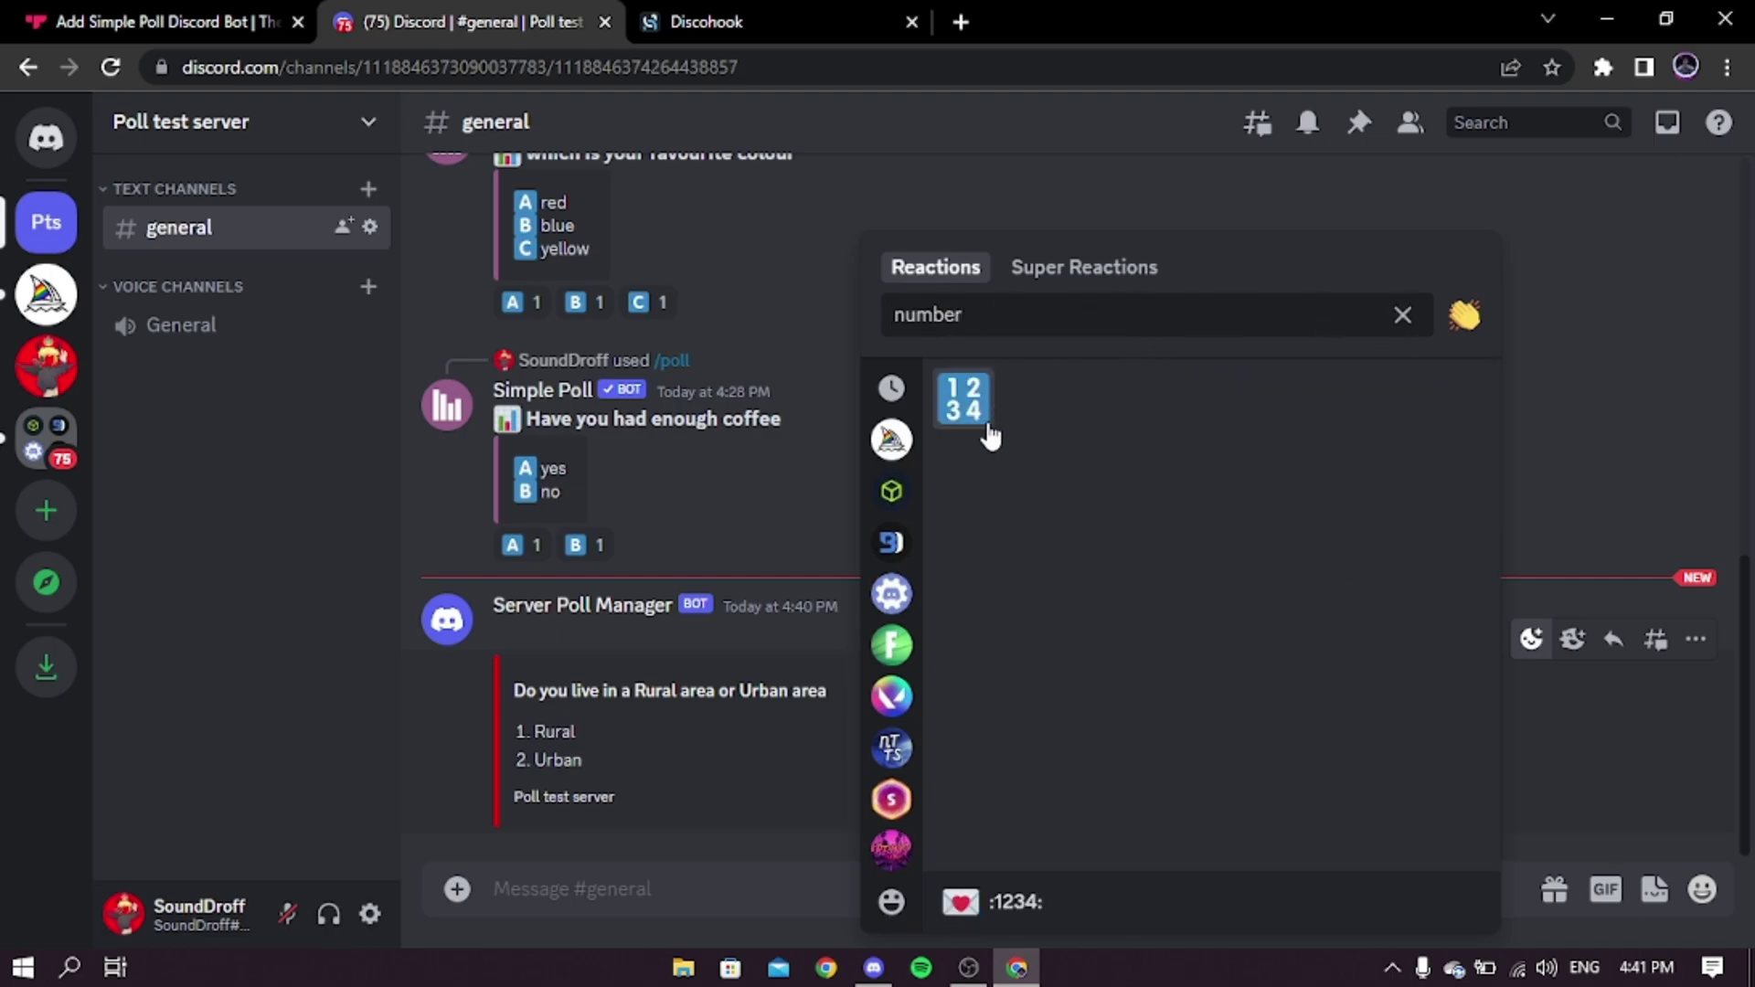
key("BackSpace")
key("BackSpace")
key("BackSpace")
key("BackSpace")
key("BackSpace")
key("BackSpace")
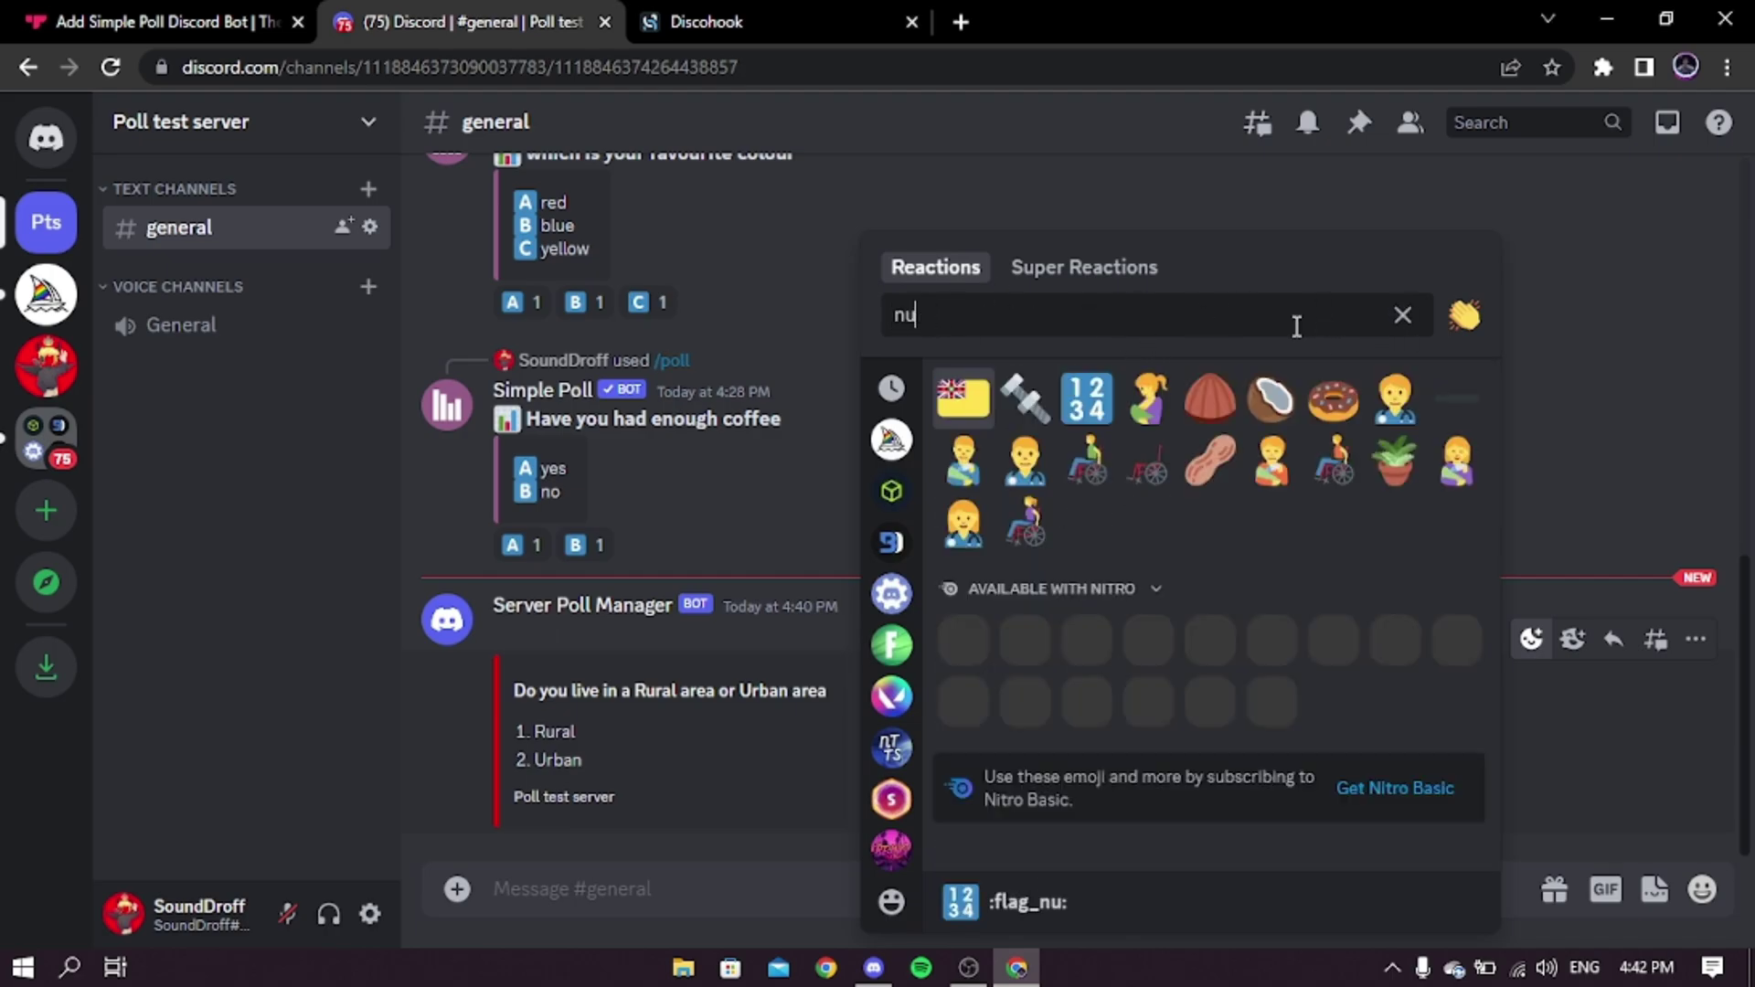
scroll(1142, 548, "down", 10)
type("one")
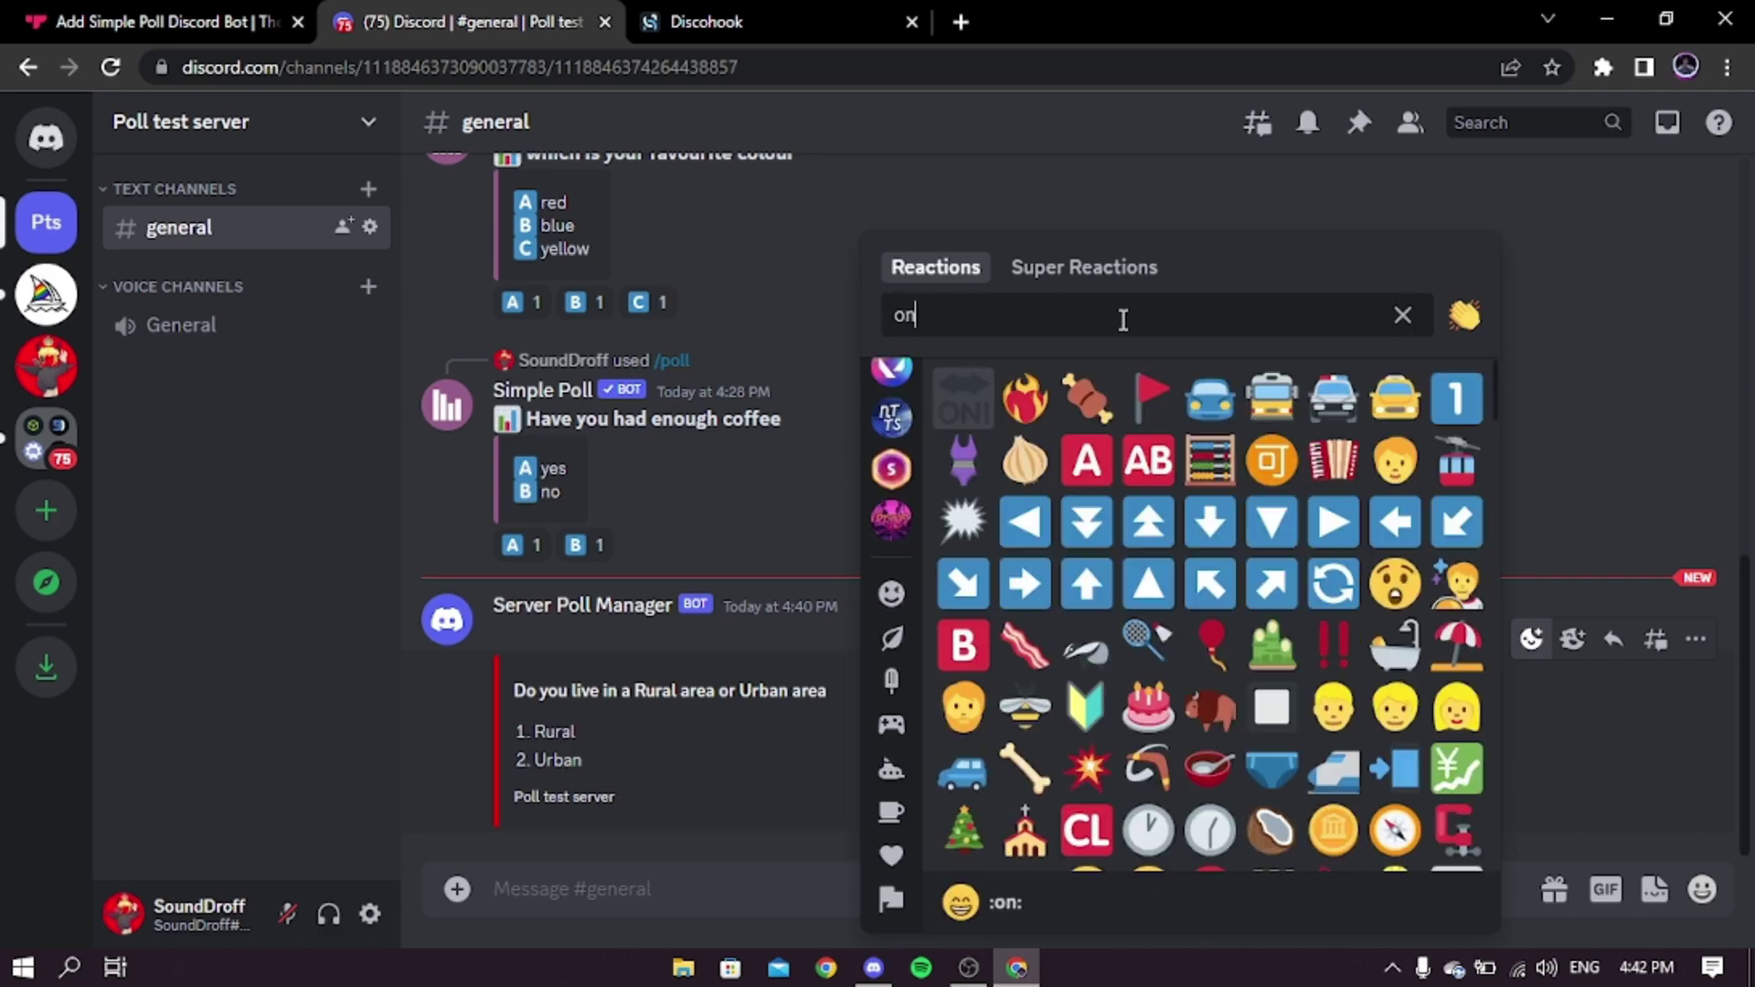
key("Return")
Add the 2 keycap reaction to the poll message as well.
left_click(1531, 549)
type("two")
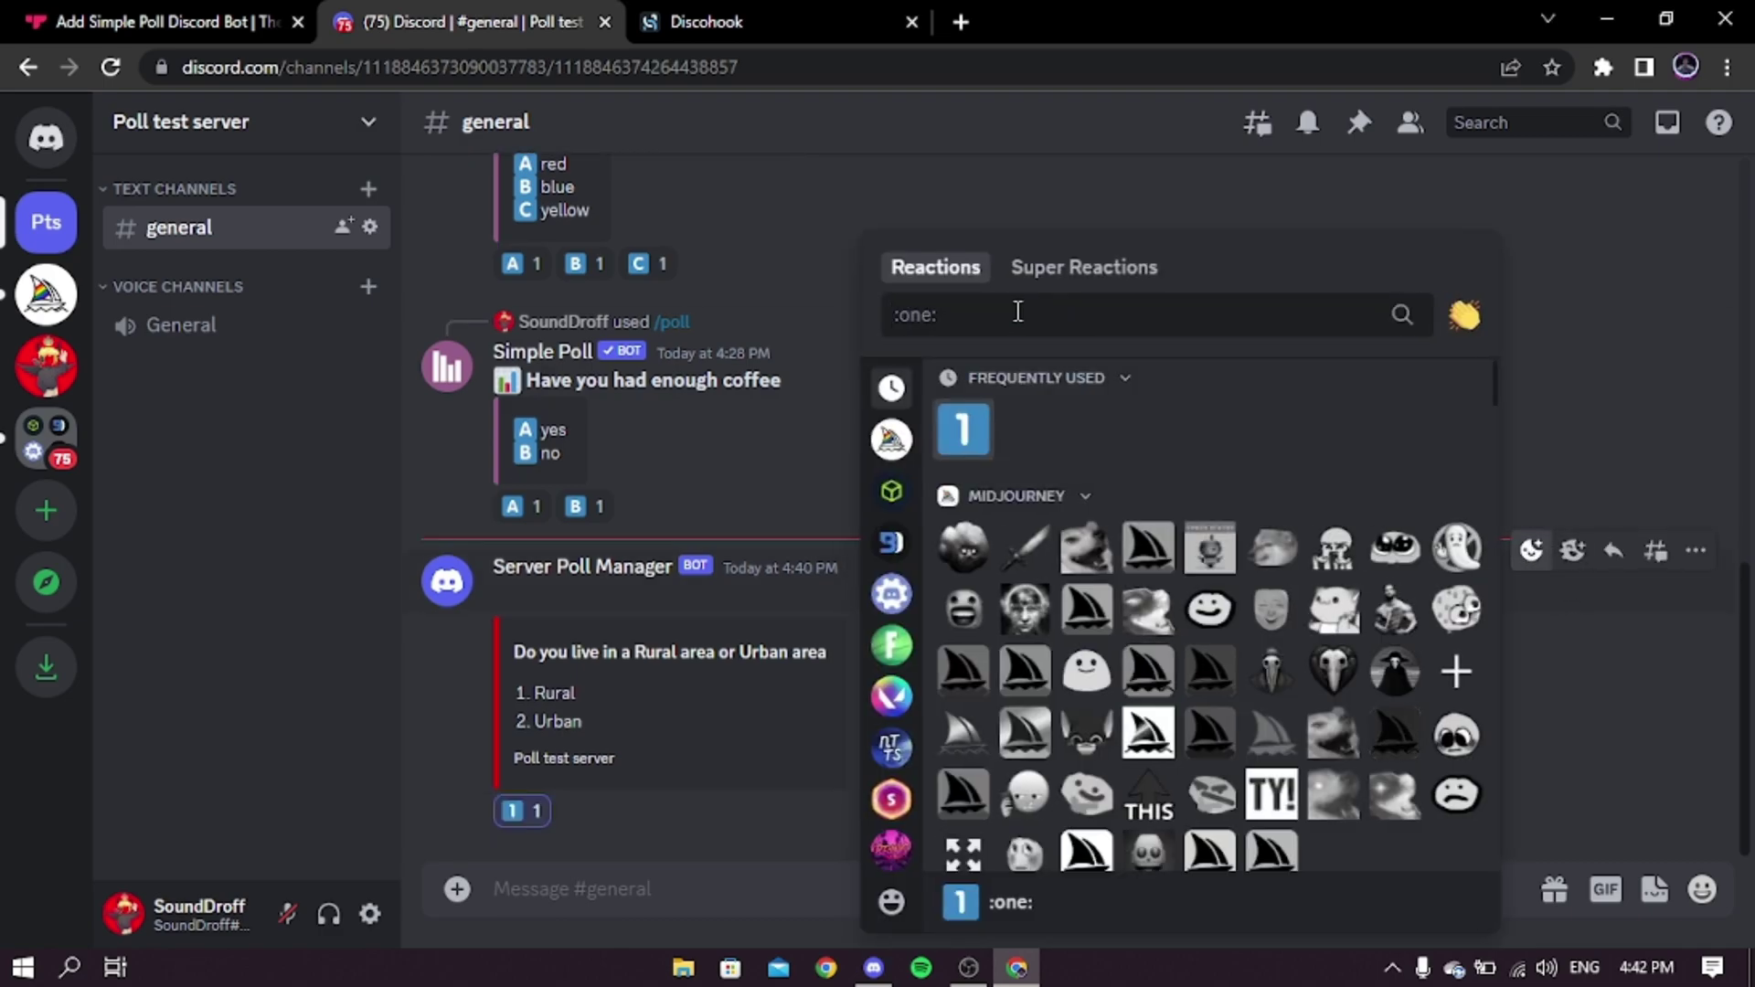
left_click(969, 391)
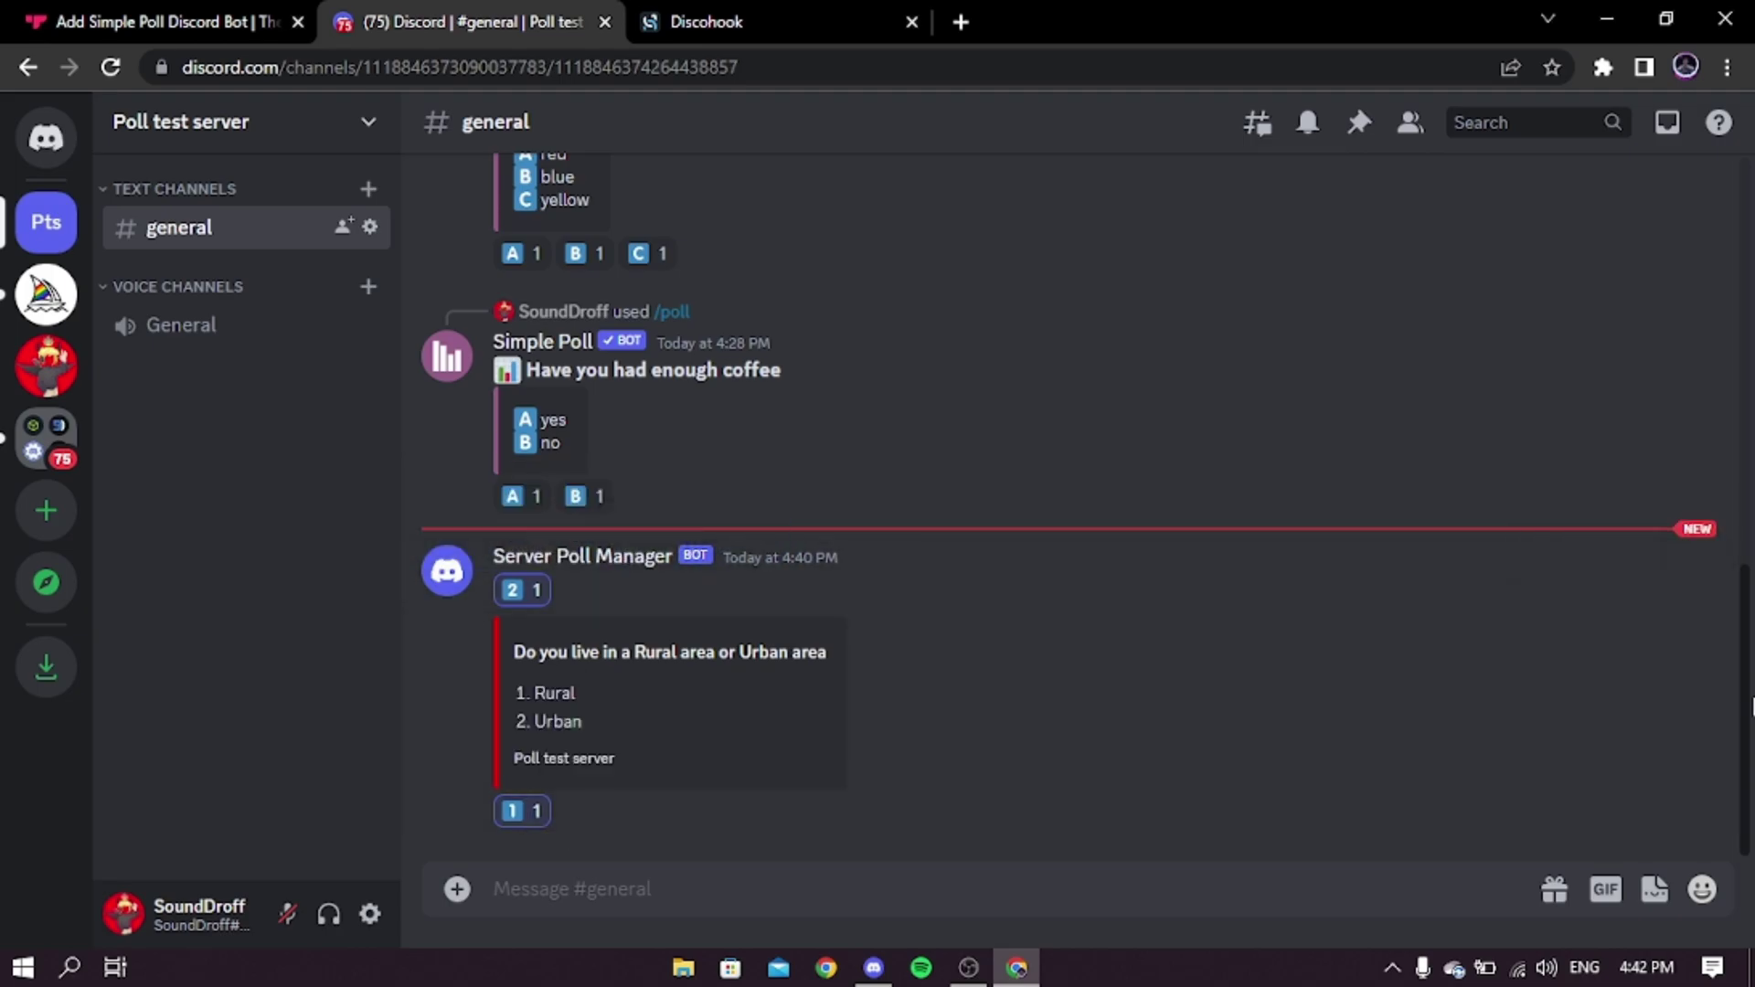
scroll(699, 741, "up", 4)
scroll(699, 741, "down", 4)
left_click(784, 17)
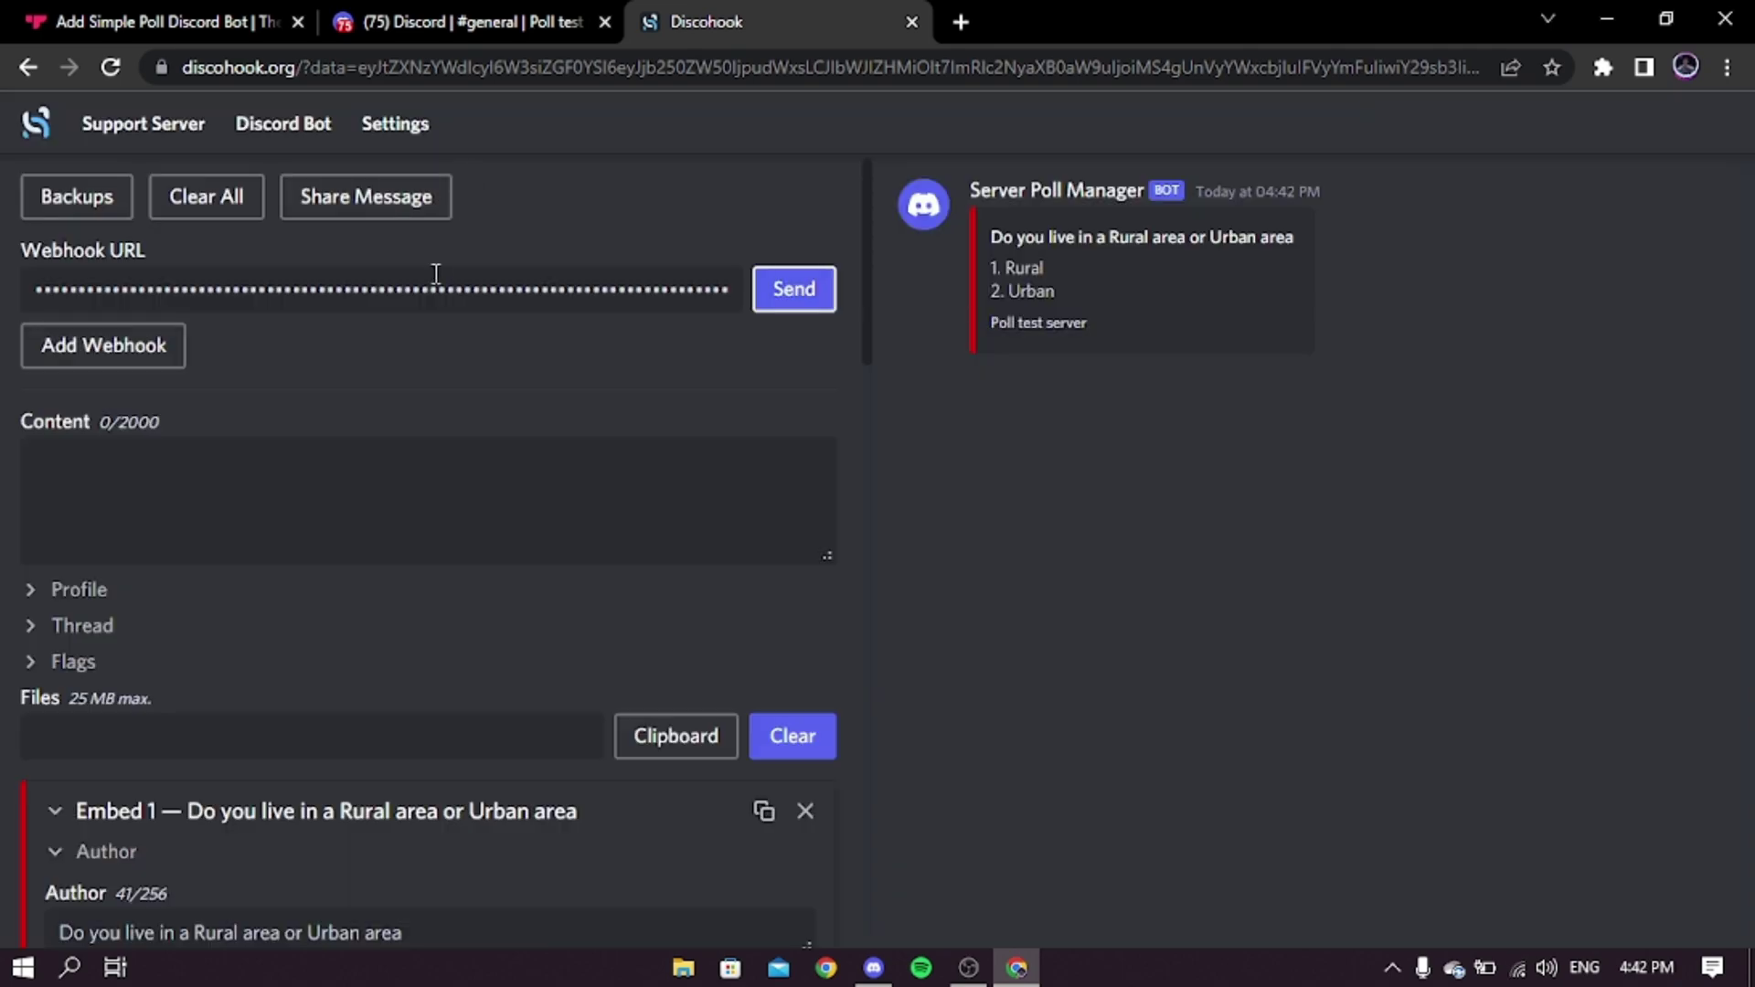
scroll(425, 532, "down", 10)
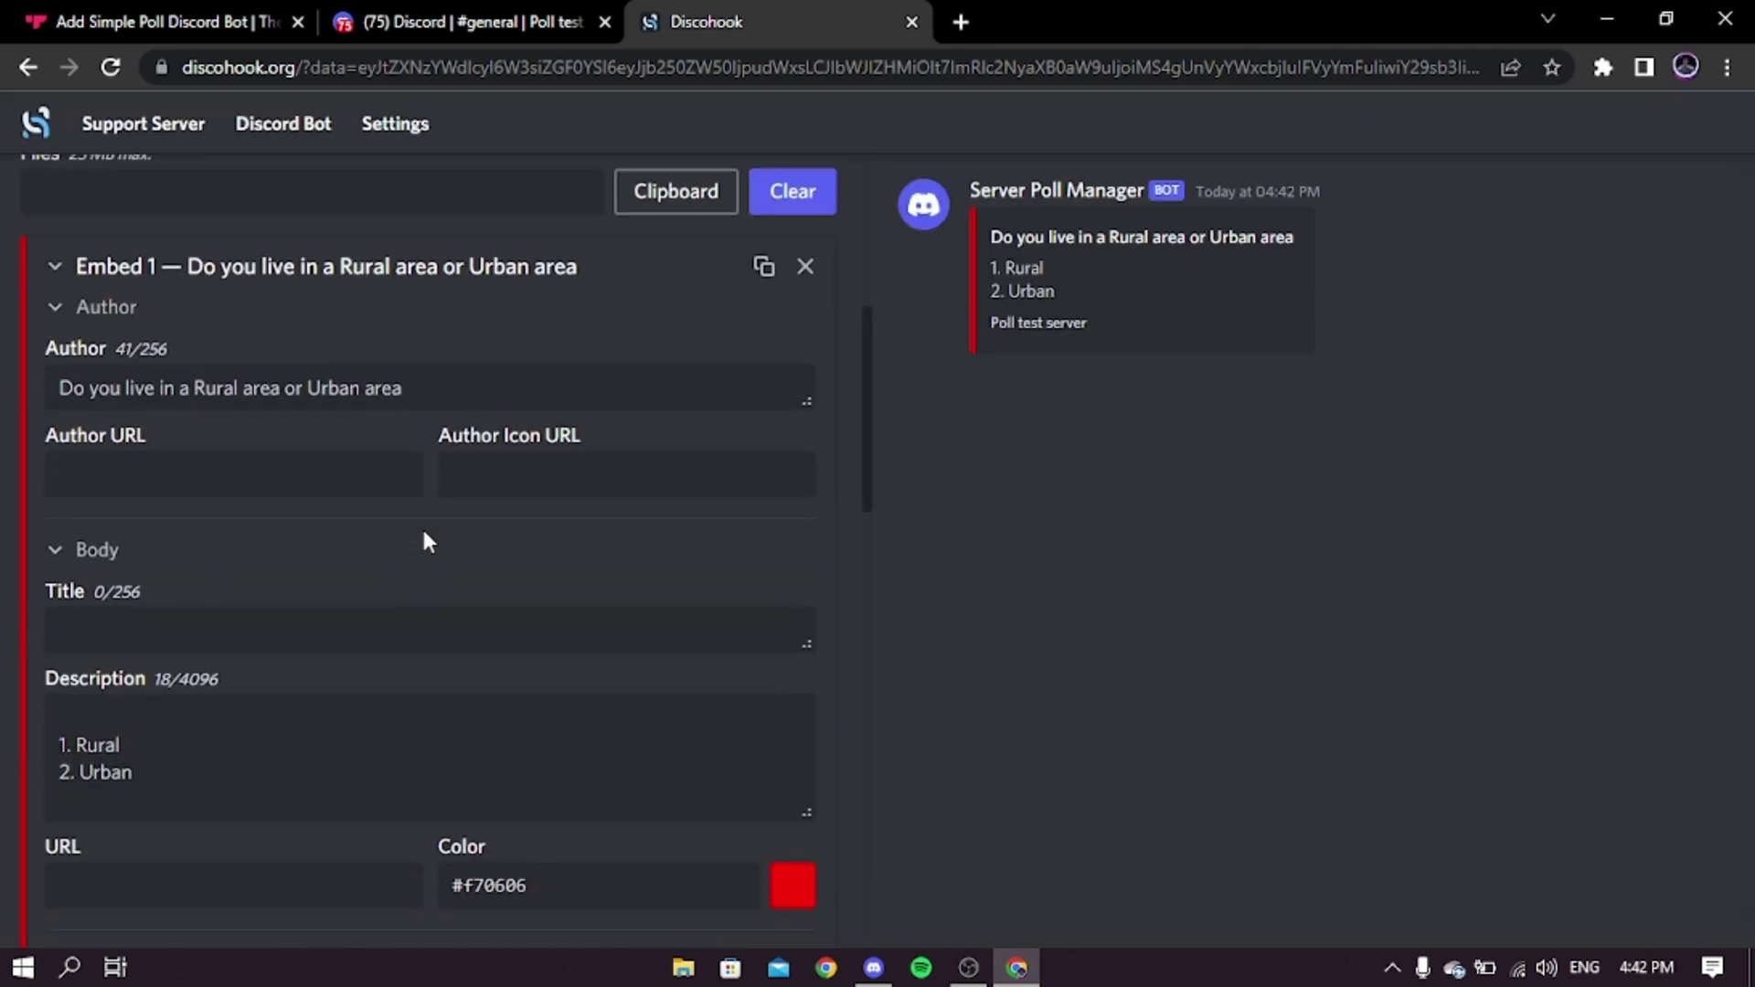
scroll(423, 538, "down", 3)
scroll(423, 538, "up", 15)
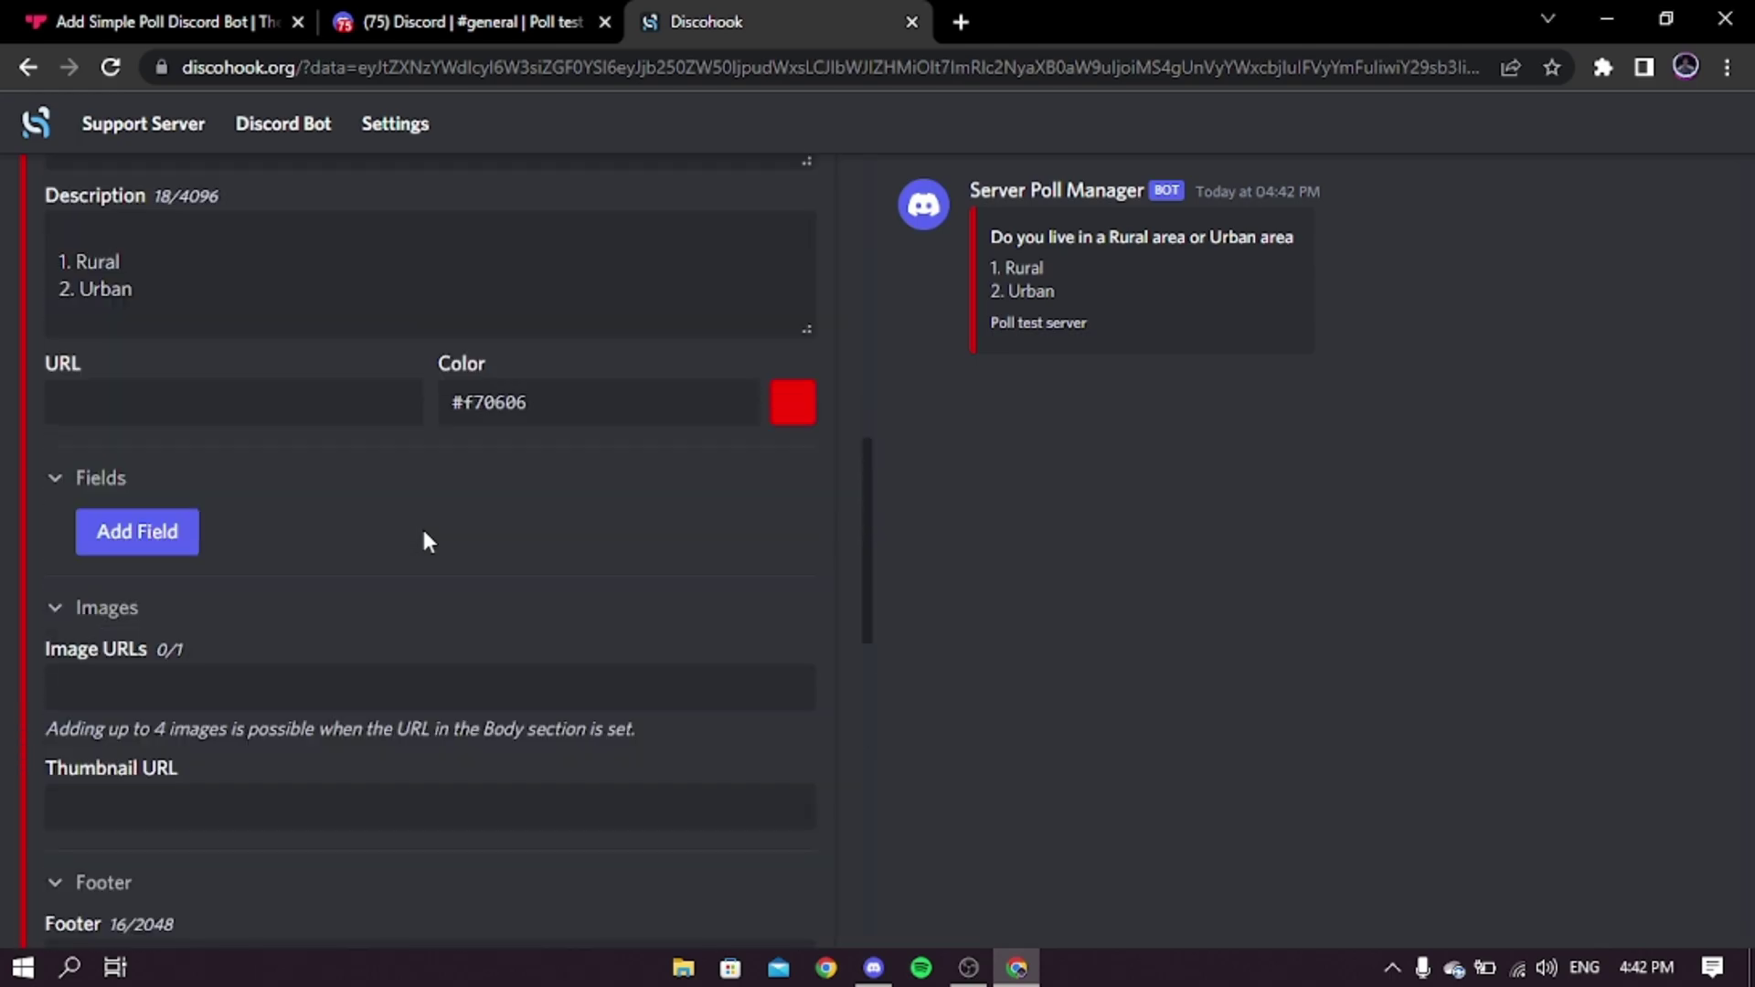
left_click(511, 13)
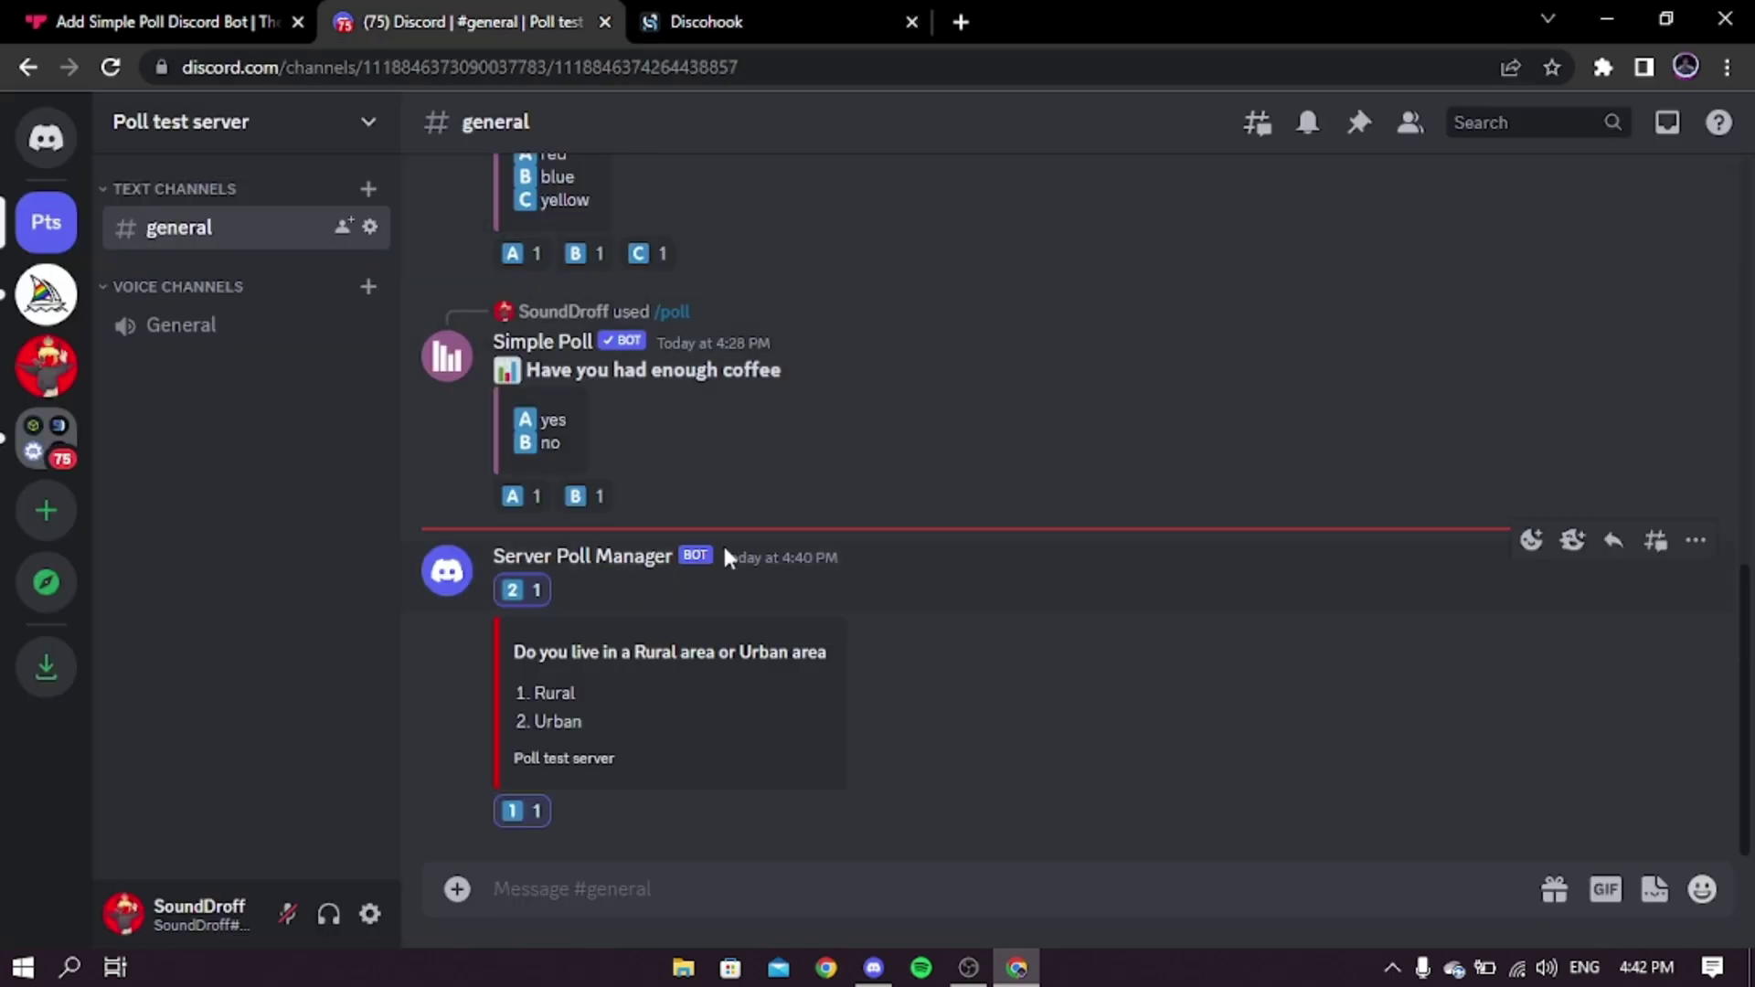
scroll(723, 549, "up", 5)
scroll(723, 551, "down", 5)
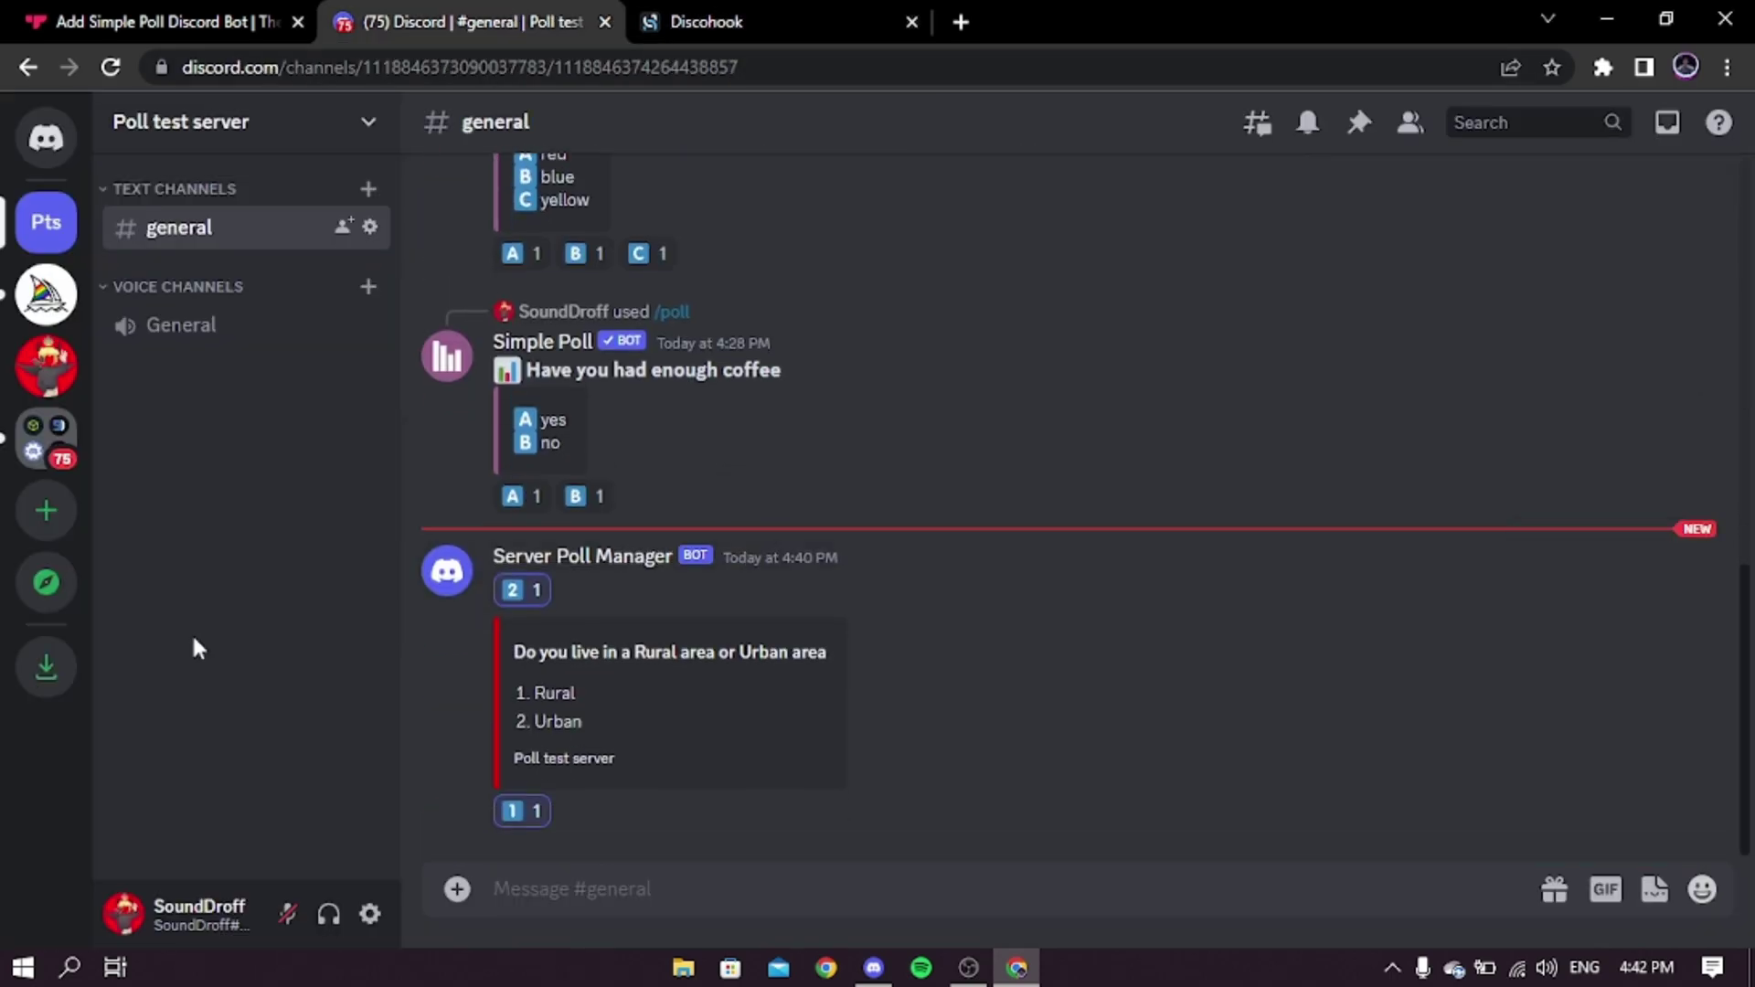